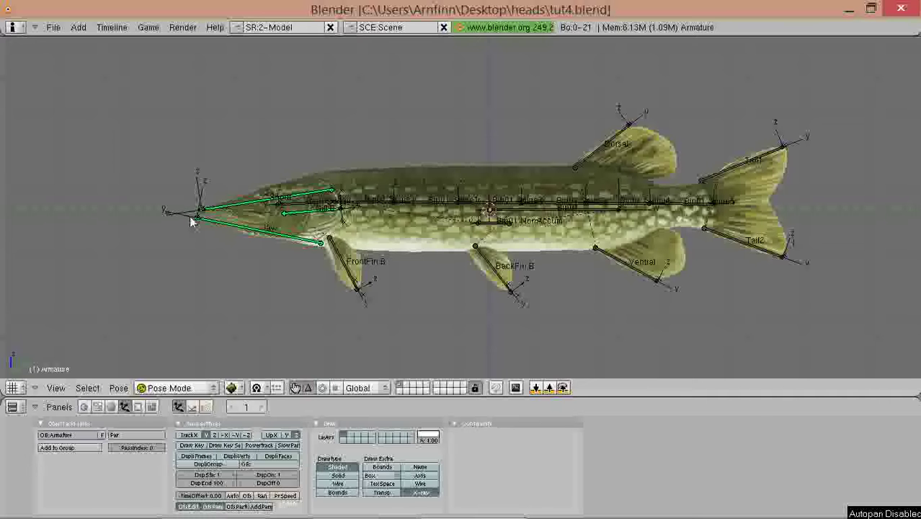
middle_click_drag(229, 214, 229, 226, "shift")
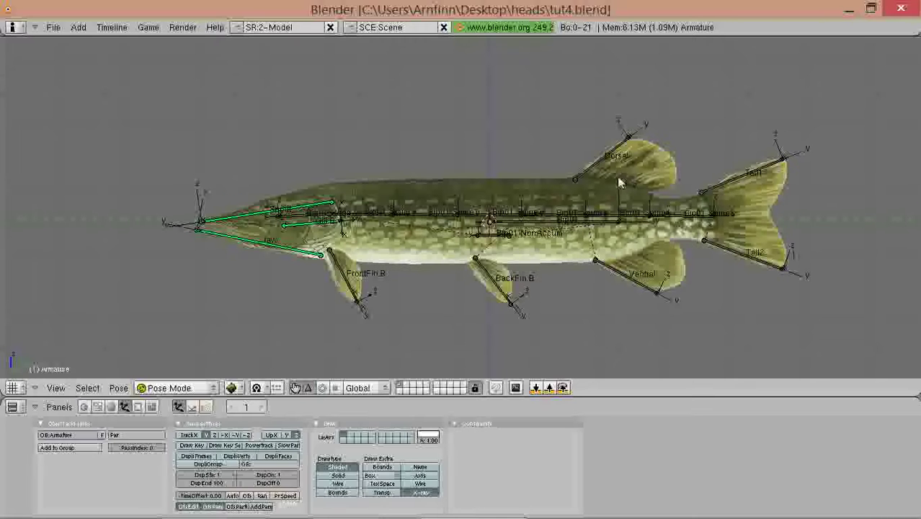
middle_click_drag(609, 181, 580, 184, "shift")
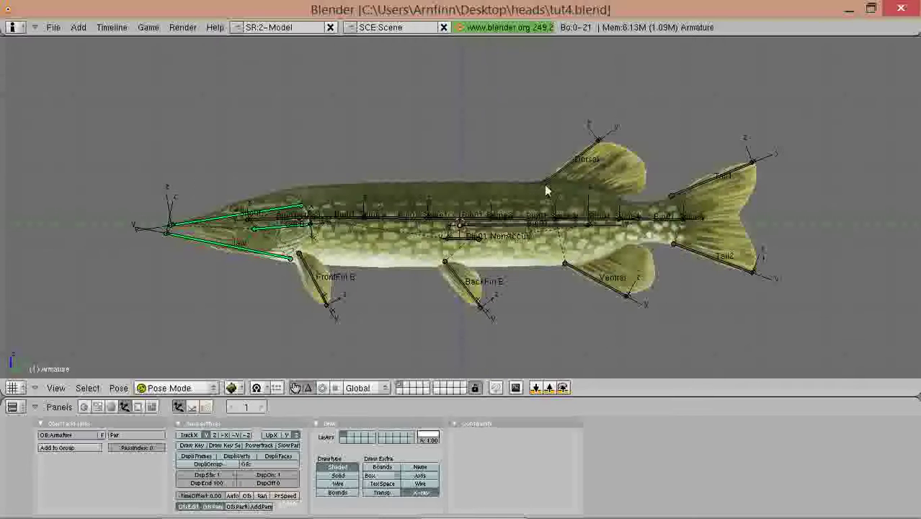
scroll(547, 190, "up", 1)
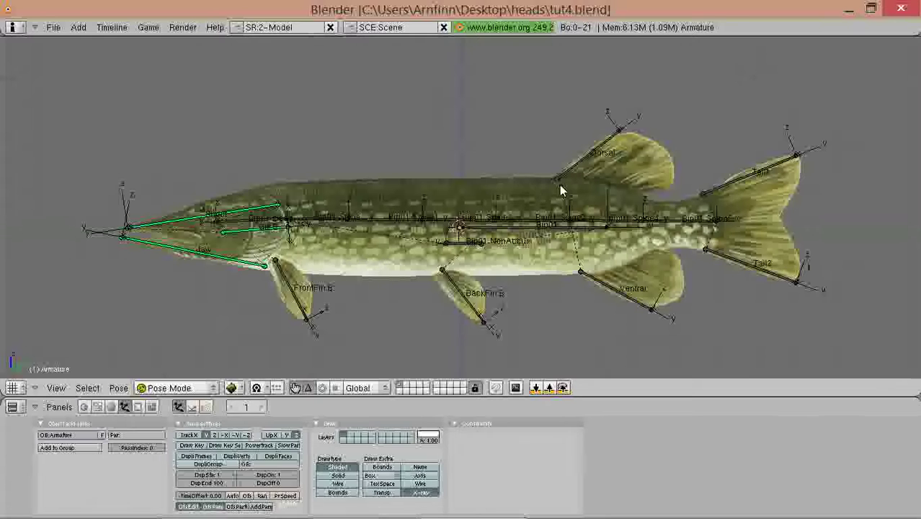
middle_click_drag(561, 190, 643, 196)
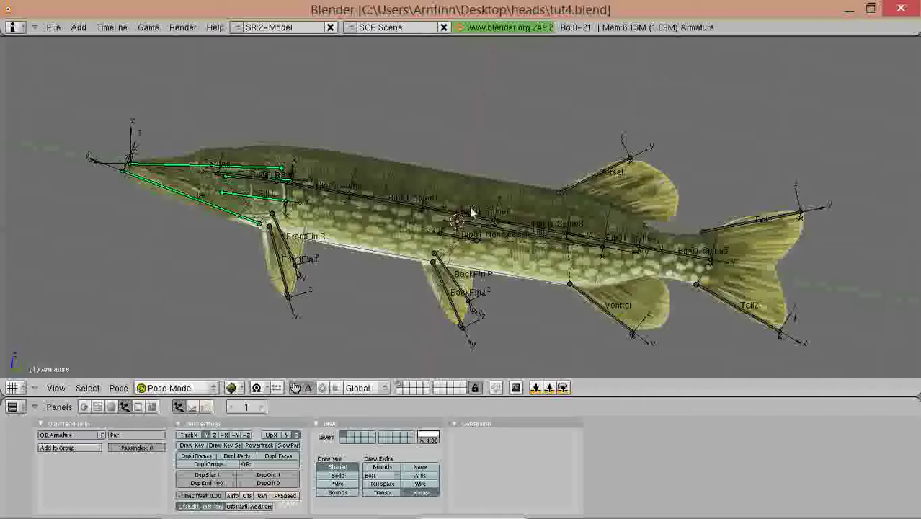
middle_click_drag(470, 211, 541, 215, "shift")
key("KP_3")
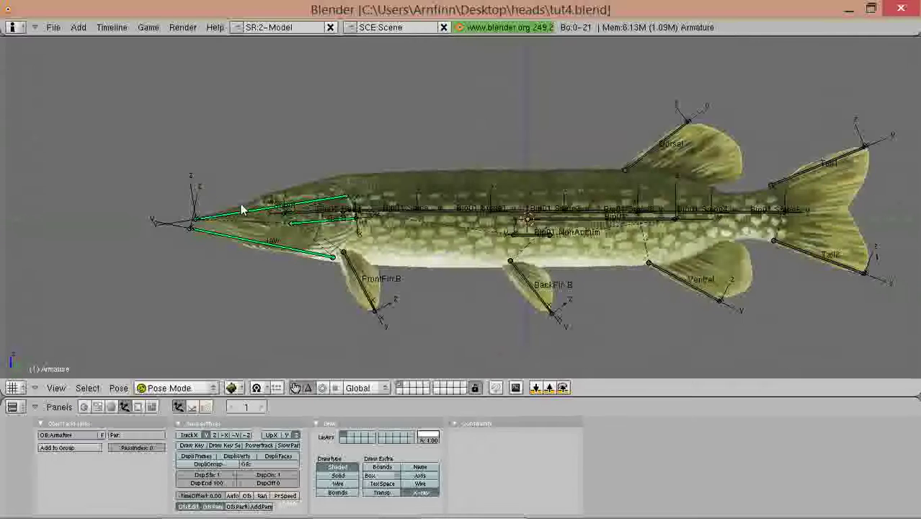
- Try rotating the Jaw bone in the side view to open the pike's mouth
scroll(240, 207, "up", 2)
middle_click_drag(234, 226, 490, 226, "shift")
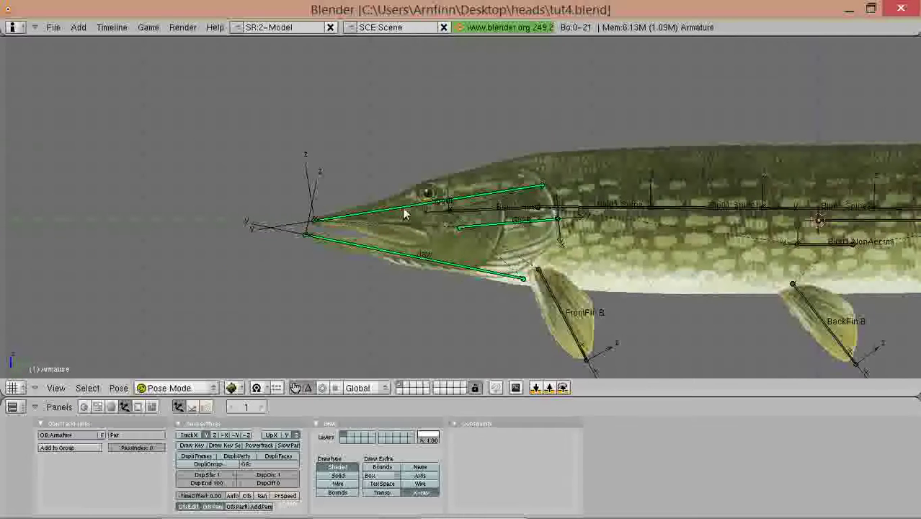
right_click(389, 260)
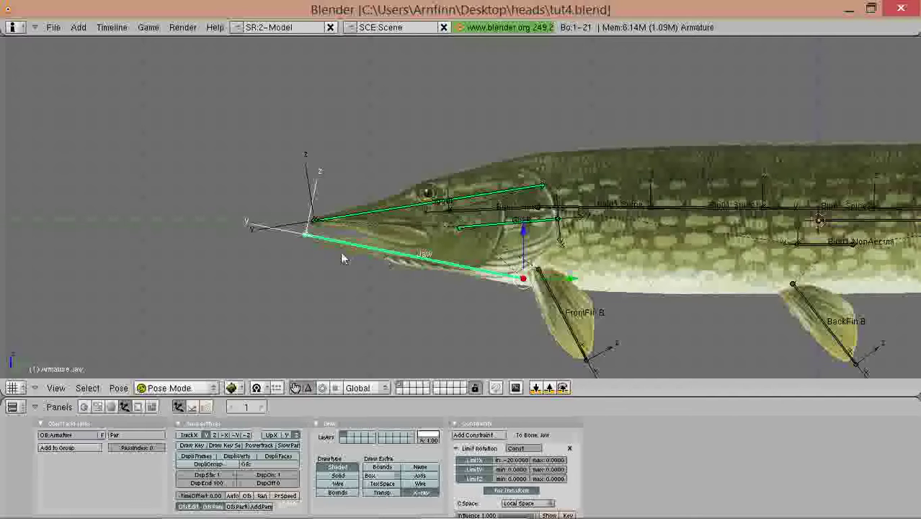
key("r")
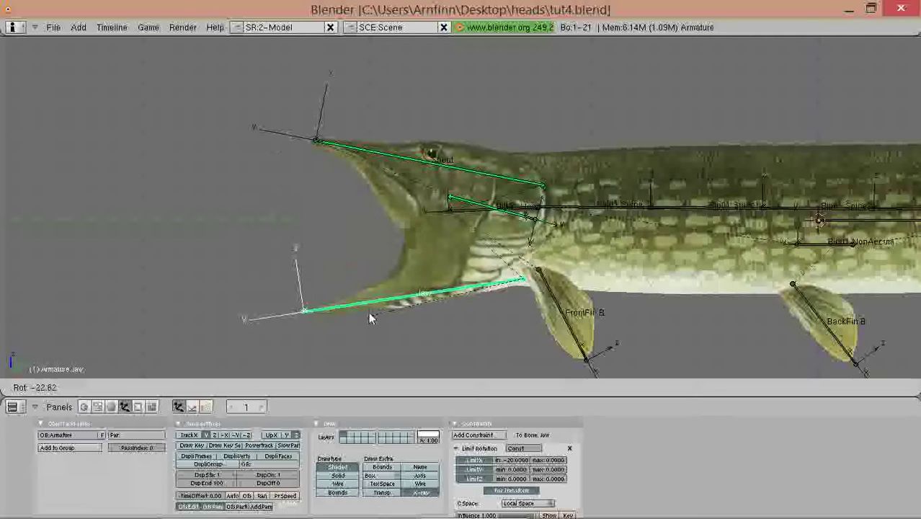
left_click(363, 274)
middle_click_drag(610, 267, 534, 244)
scroll(545, 263, "down", 1)
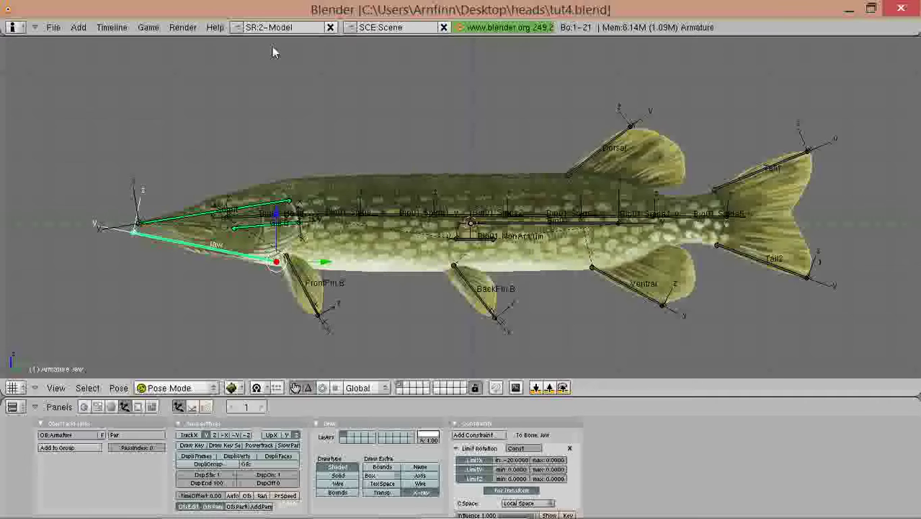
- Split the 3D view with a vertical divider and change the new narrower area into an Action Editor
right_click(214, 37)
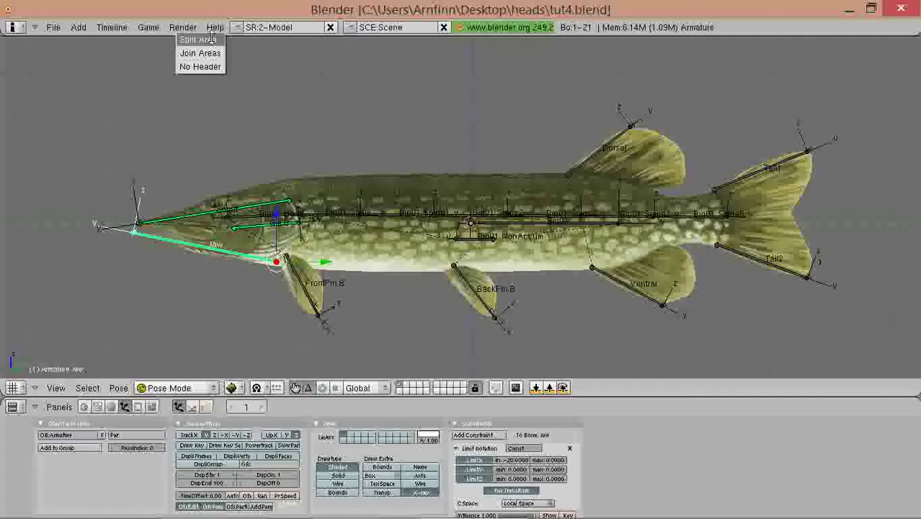
left_click(211, 40)
left_click(297, 209)
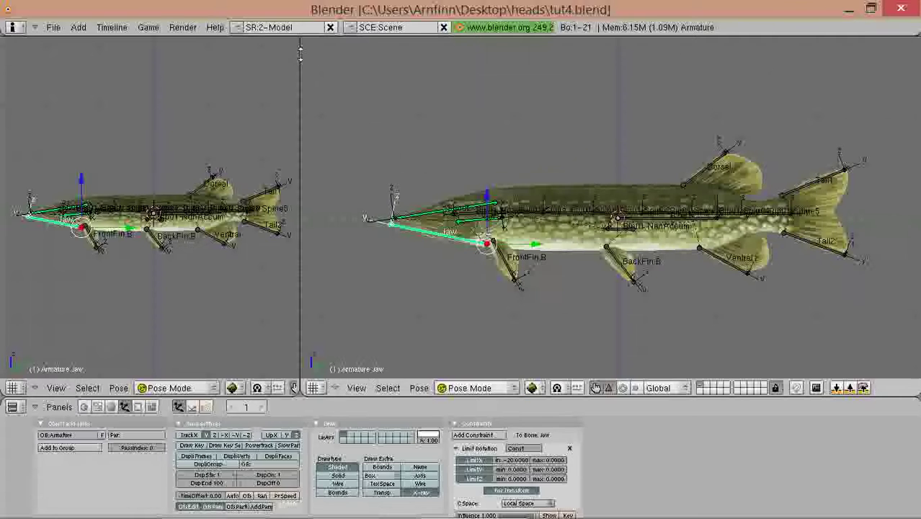
left_click(12, 389)
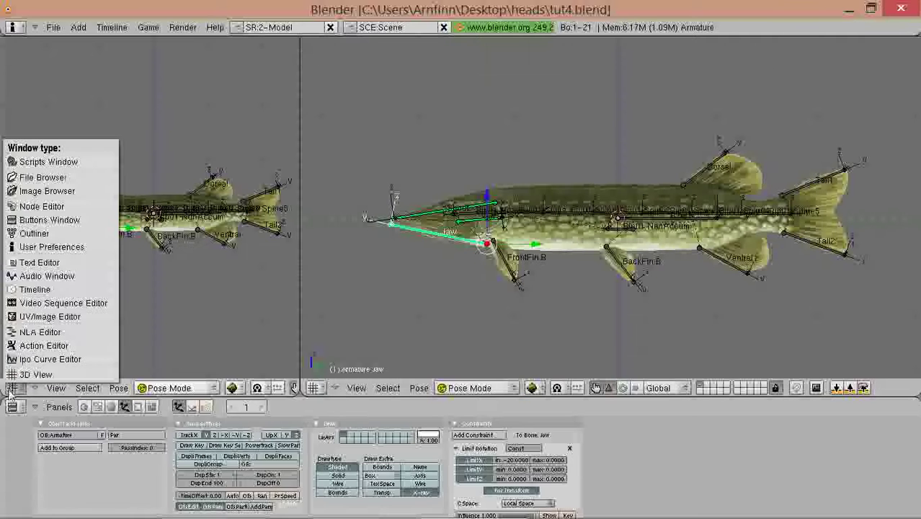
left_click(91, 350)
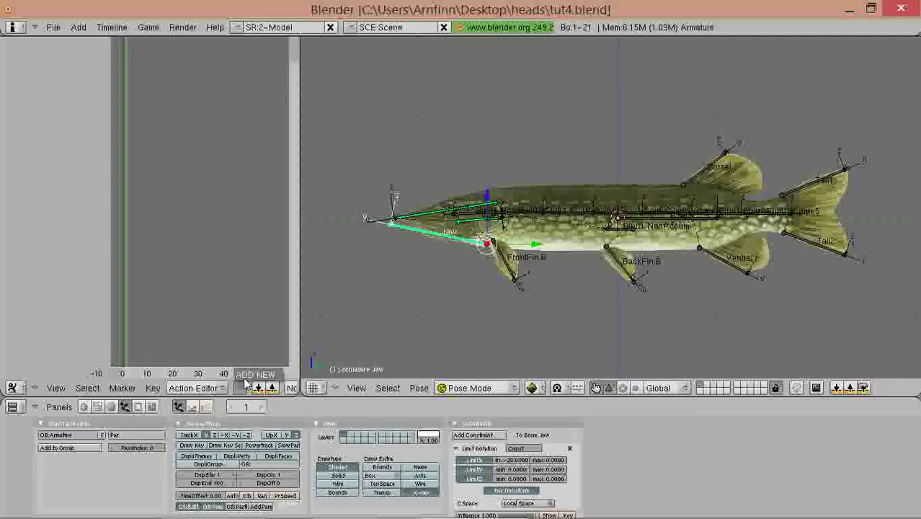
- Add a new action for the armature and name it TreadWater_Idle
left_click(245, 386)
scroll(209, 388, "right", 2)
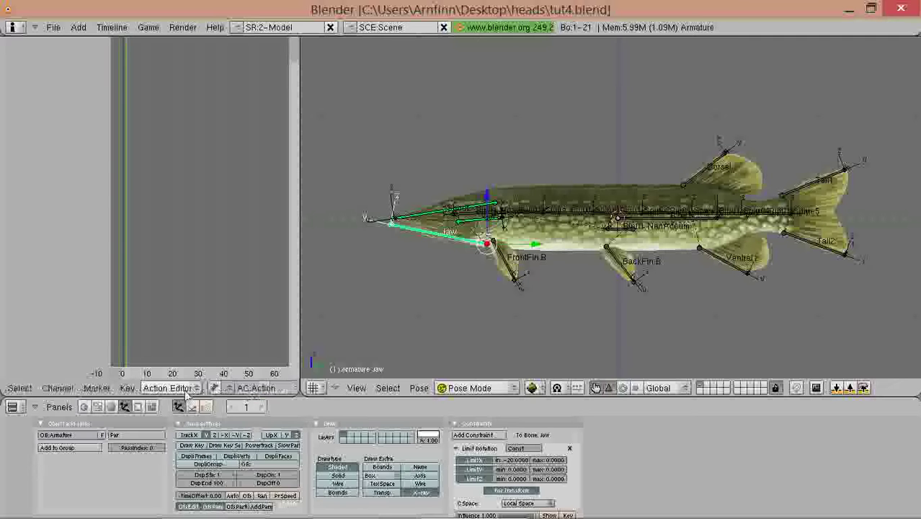
left_click(220, 390)
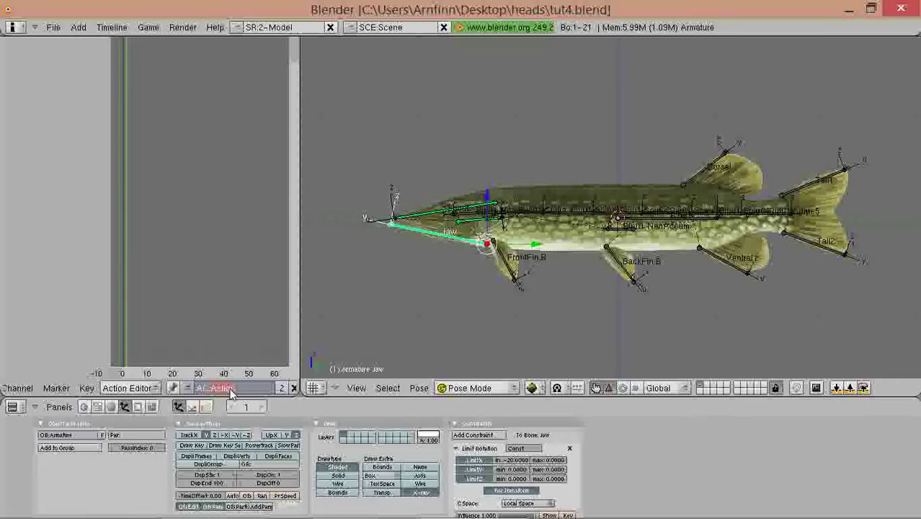
key("BackSpace")
type("Tip")
type("d")
type("Water")
type("_Idle")
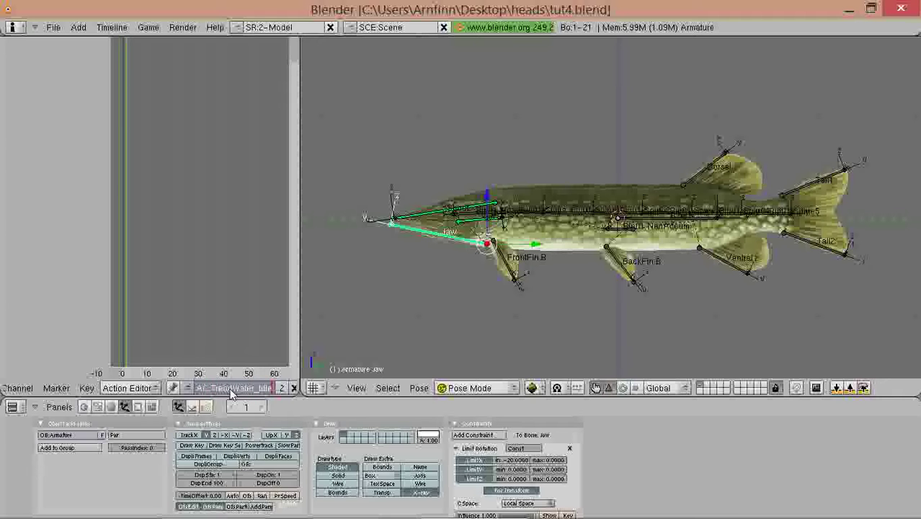
key("Return")
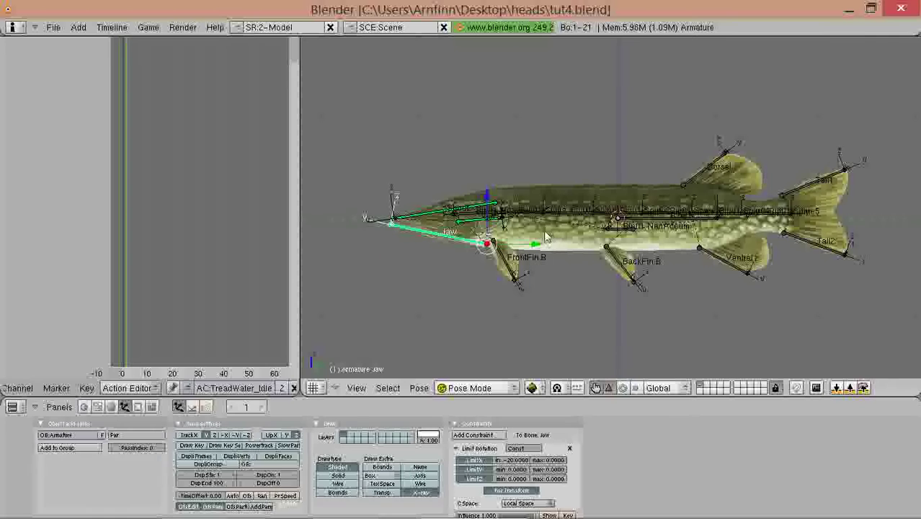
- Rotate the front spine bones, from Bip01 Spine to Bip01 Spine2, in the side view to begin arching the body
middle_click_drag(549, 236, 543, 240, "shift")
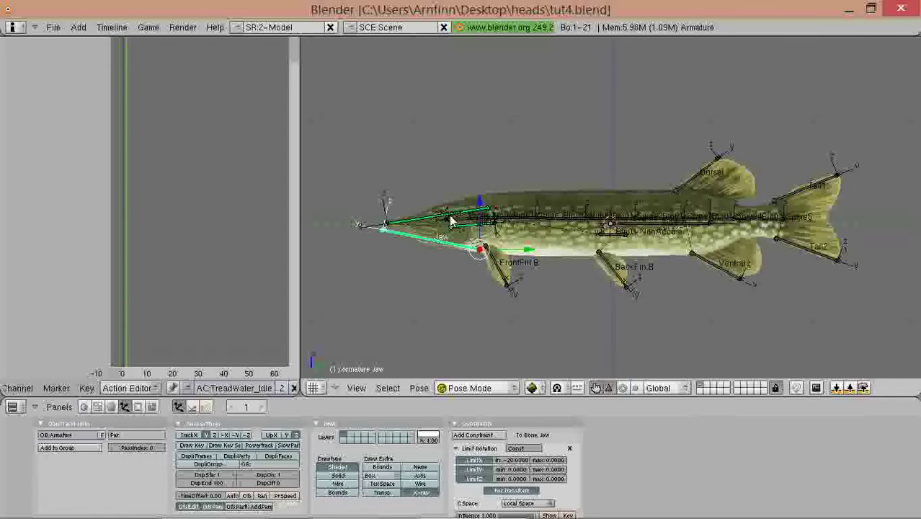
scroll(515, 226, "up", 2)
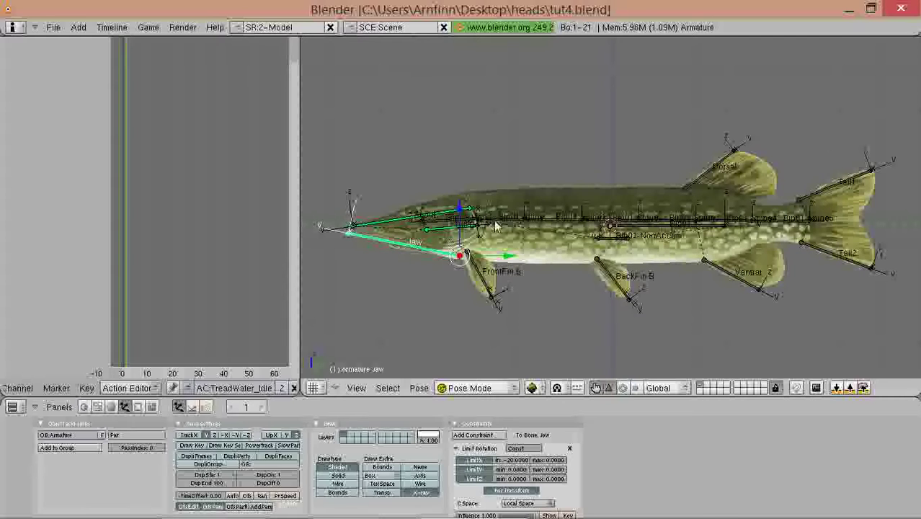
right_click(496, 226)
key("r")
left_click(549, 223)
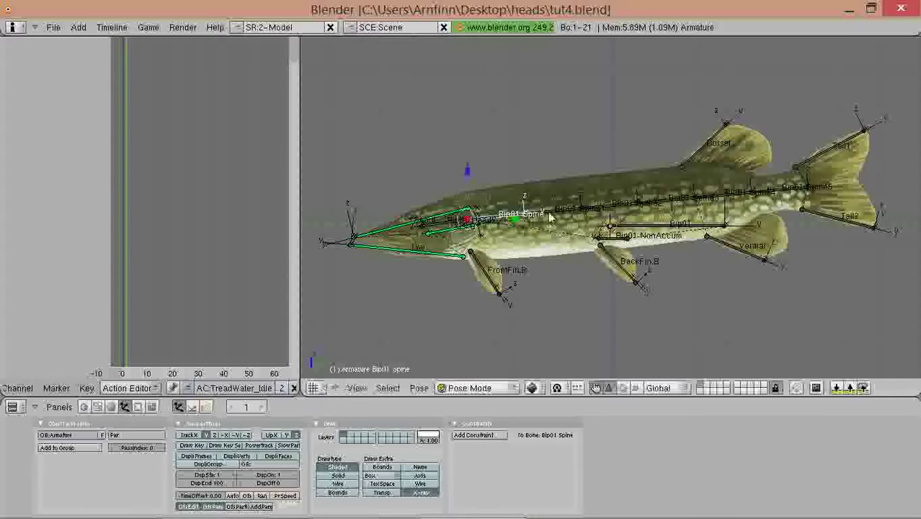
right_click(545, 212)
key("r")
left_click(625, 217)
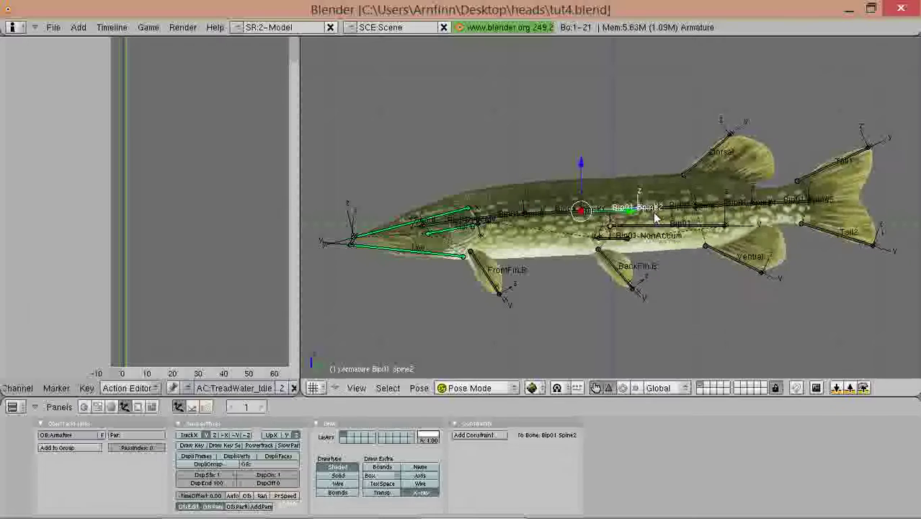
- Rotate Bip01 Spine3, Spine4 and Spine5 downward in the side view so the rear body curves down toward the tail
right_click(655, 215)
key("r")
left_click(716, 225)
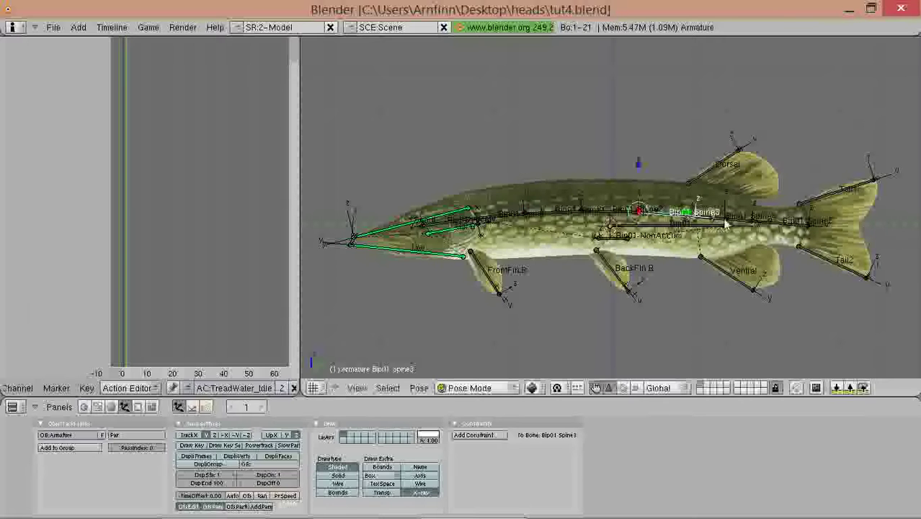
right_click(733, 225)
key("r")
left_click(750, 247)
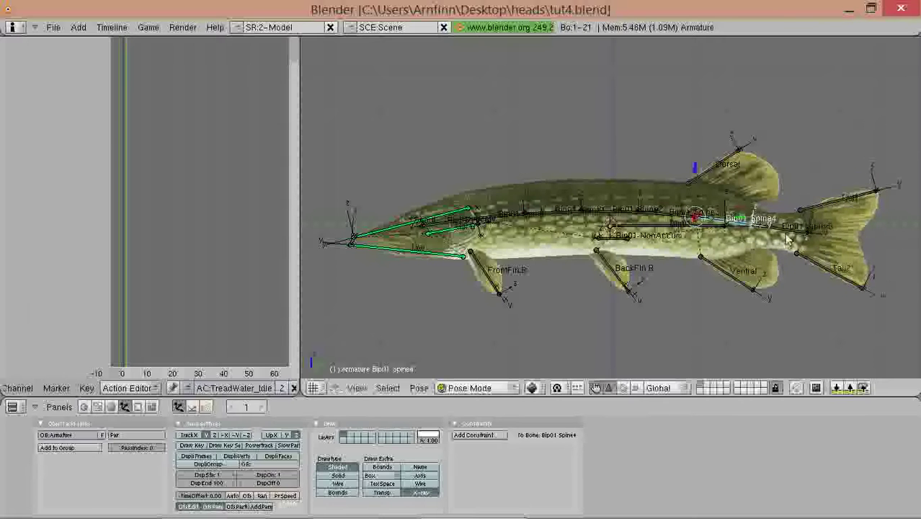
right_click(781, 231)
key("r")
left_click(784, 235)
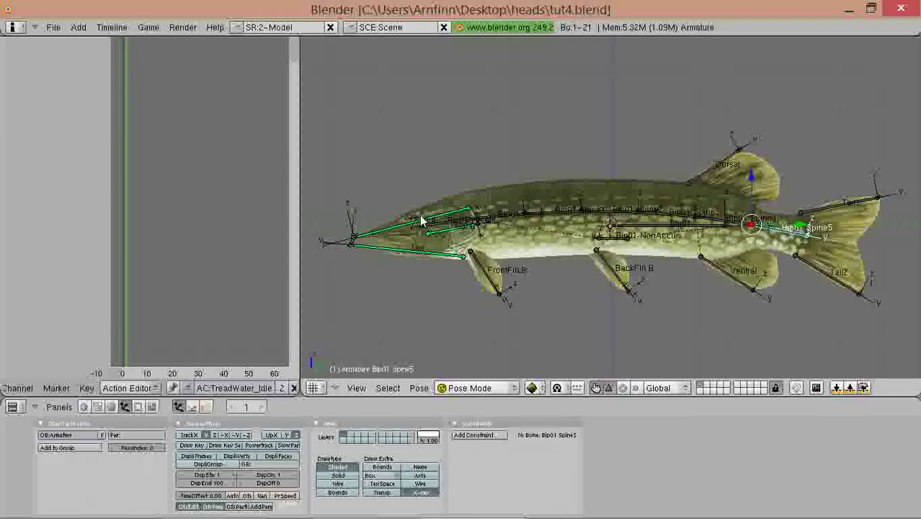
- Try rotating the Snout, Jaw and Bip01 Head bones to adjust the head's pose
right_click(401, 227)
key("r")
left_click(411, 255)
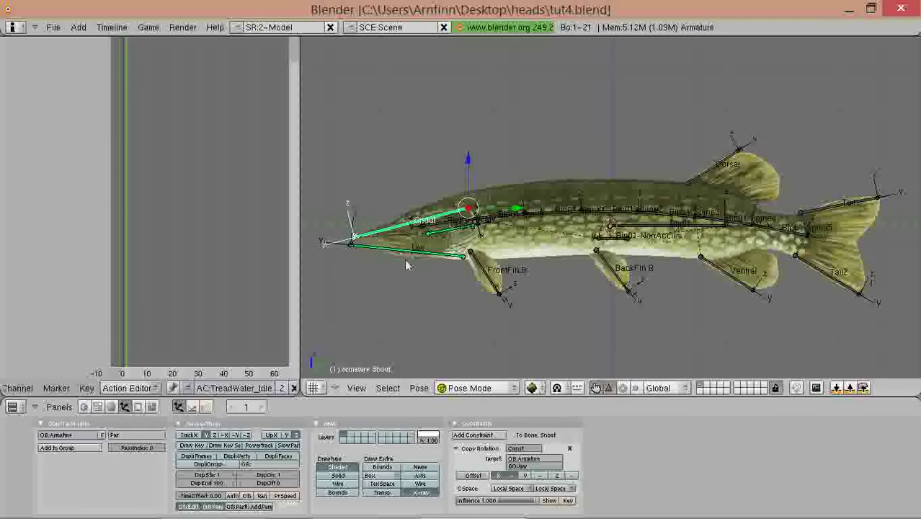
right_click(405, 264)
key("r")
left_click(401, 267)
scroll(474, 240, "up", 2)
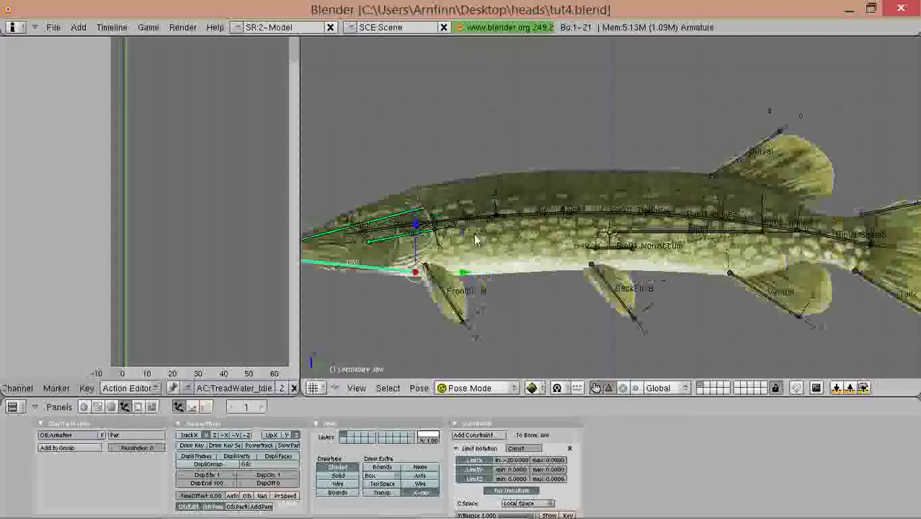
right_click(382, 237)
key("r")
right_click(407, 255)
scroll(535, 215, "down", 3)
scroll(515, 219, "up", 1)
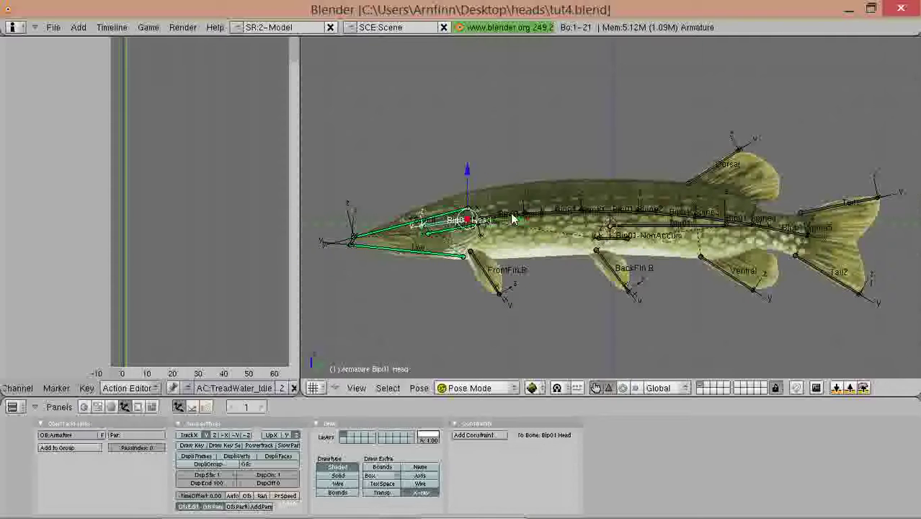
- Refine the arch of the back by rotating Bip01 Spine and Bip01 Spine2 further in the side view
right_click(513, 215)
key("r")
left_click(563, 214)
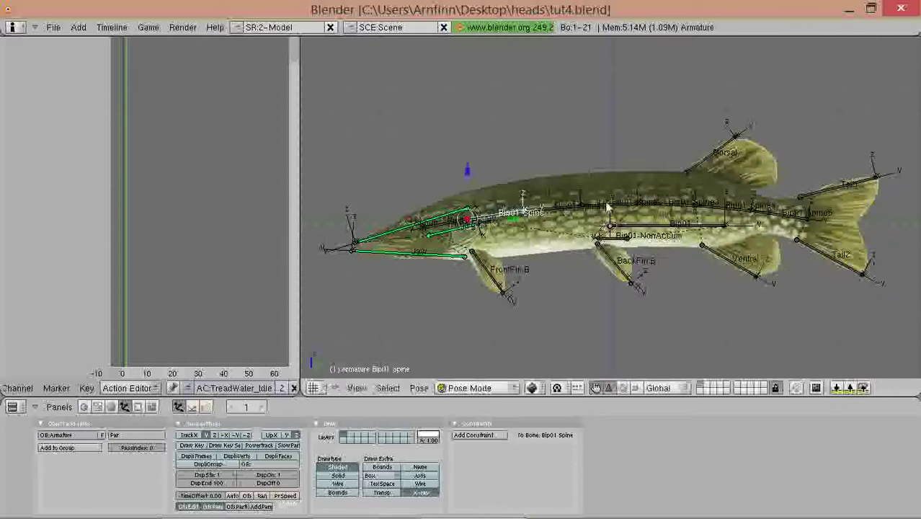
right_click(691, 207)
key("r")
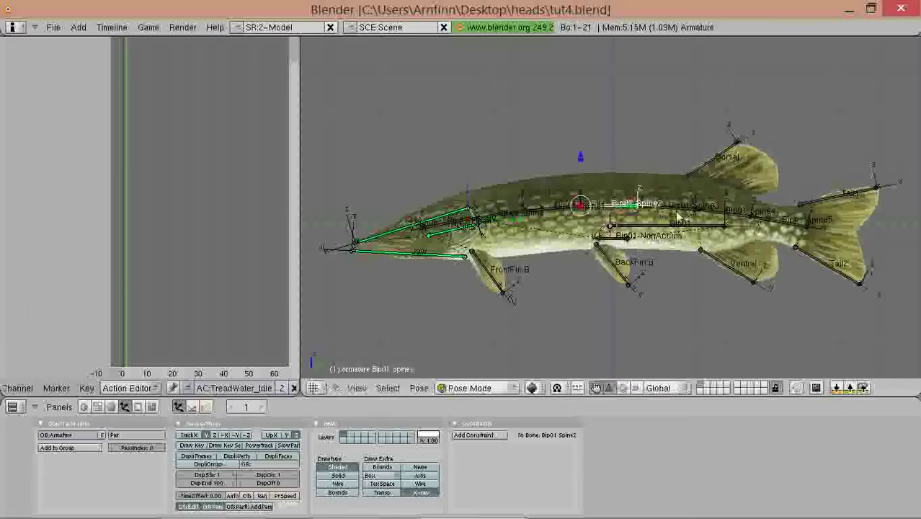
left_click(728, 220)
- Rotate Bip01 Spine4 and Bip01 Spine5 slightly further down to finish the tail end of the arch
right_click(747, 223)
key("r")
left_click(751, 230)
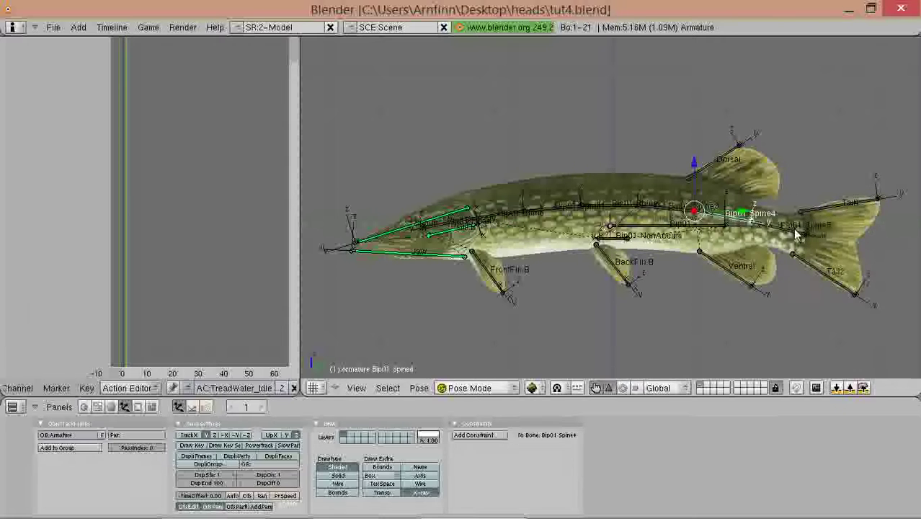
right_click(793, 232)
key("r")
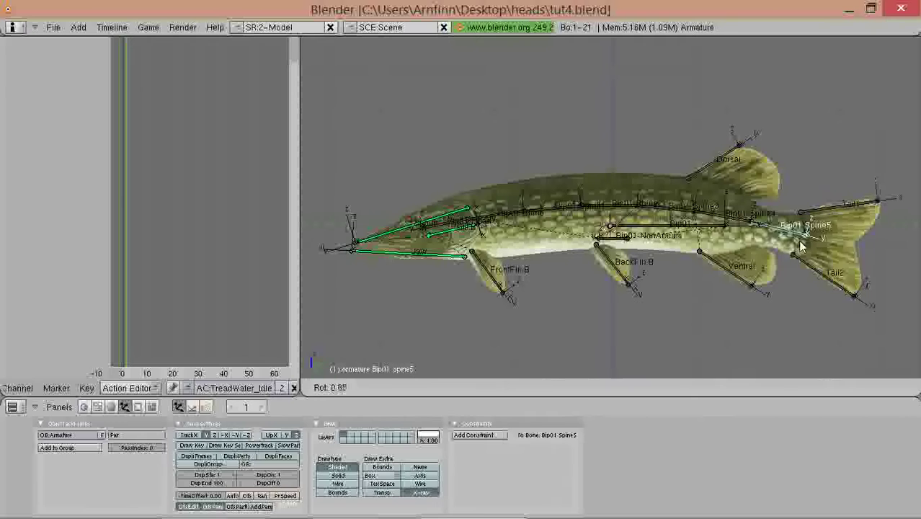
left_click(801, 244)
- From the top view, rotate Bip01 Spine5, Spine4 and Spine3 sideways to start bending the tail end of the body
middle_click_drag(573, 211, 732, 212)
key("KP_7")
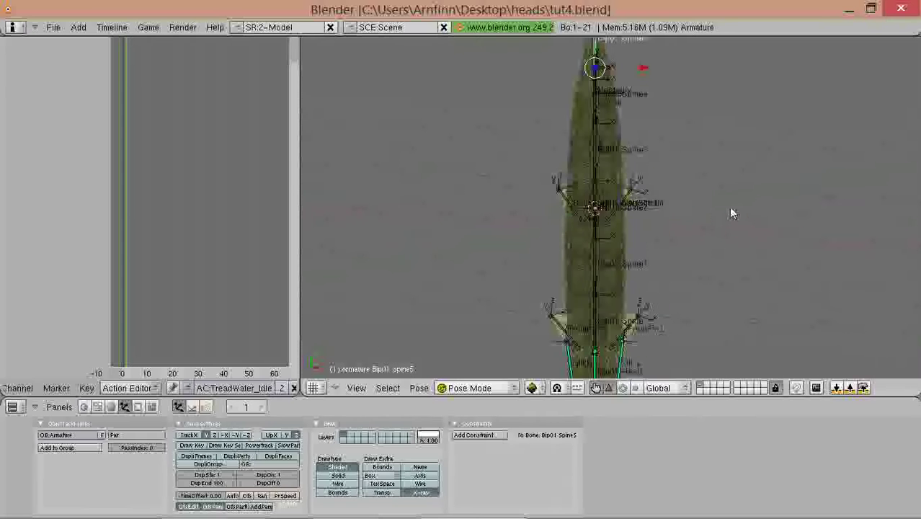
key("r")
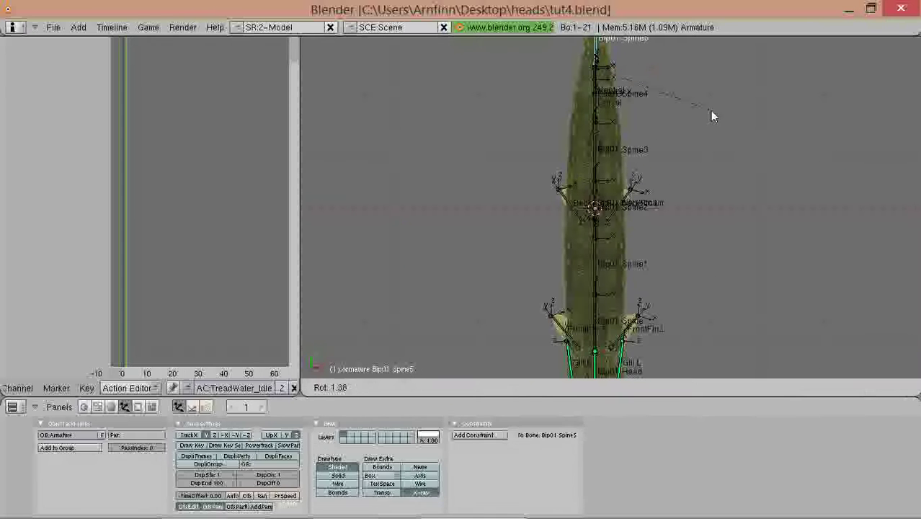
left_click(710, 110)
right_click(604, 105)
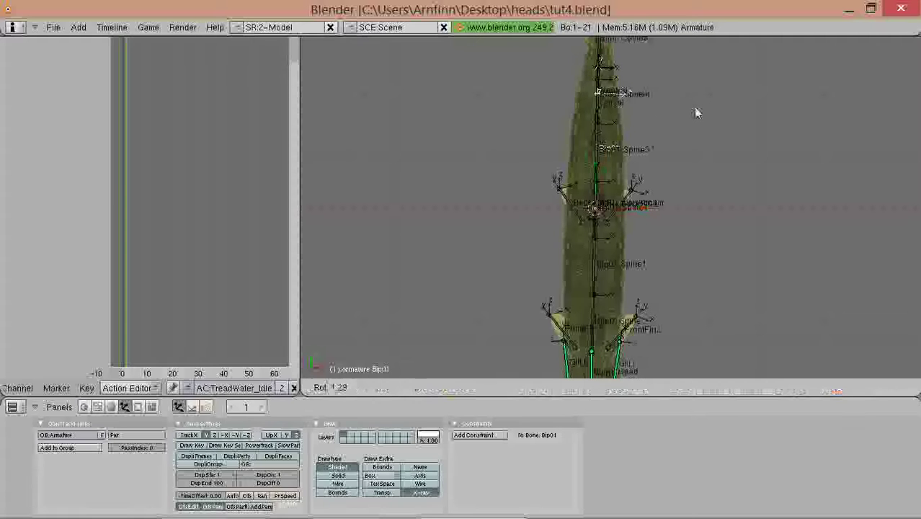
right_click(603, 108)
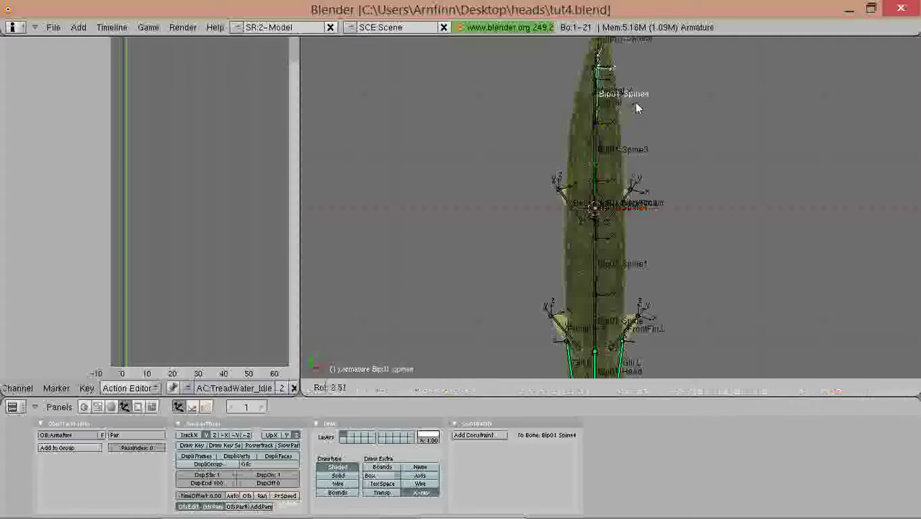
right_click(600, 149)
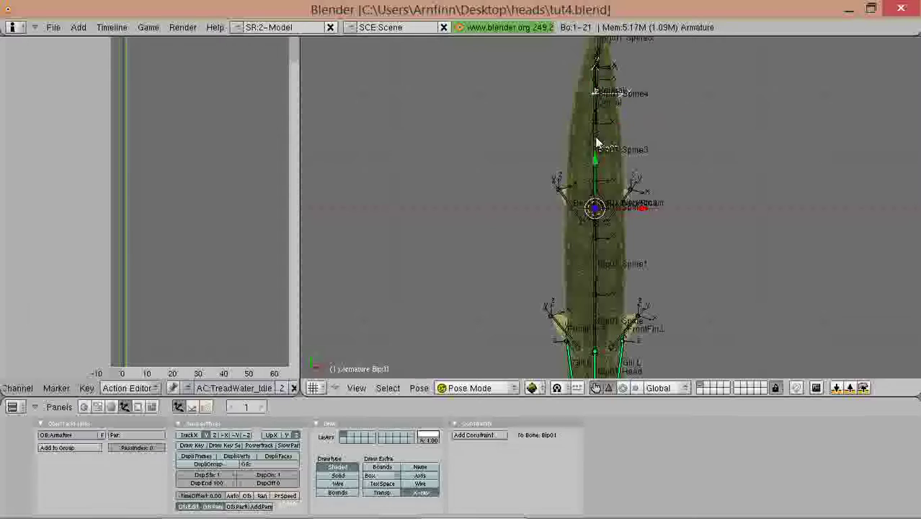
right_click(610, 147)
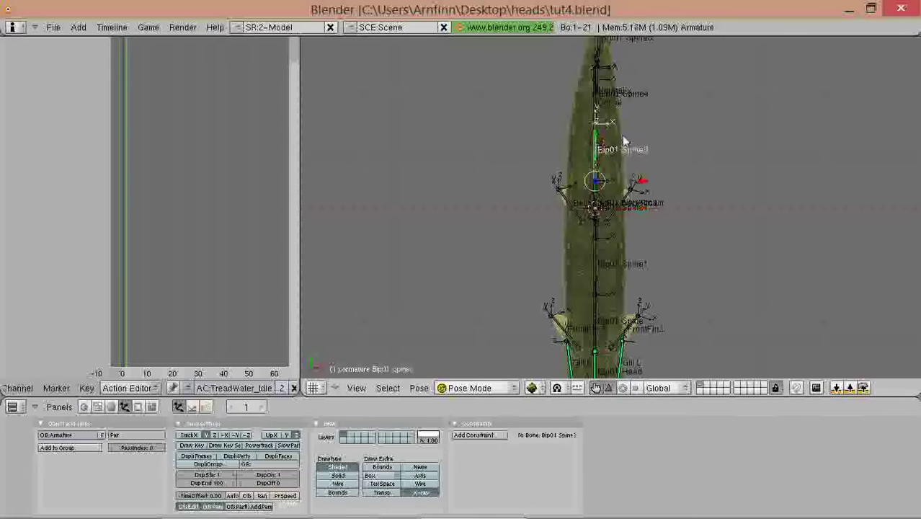
- Rotate Bip01 Spine1 and Bip01 Spine2 sideways in the top view to bend the middle of the body
right_click(599, 260)
key("r")
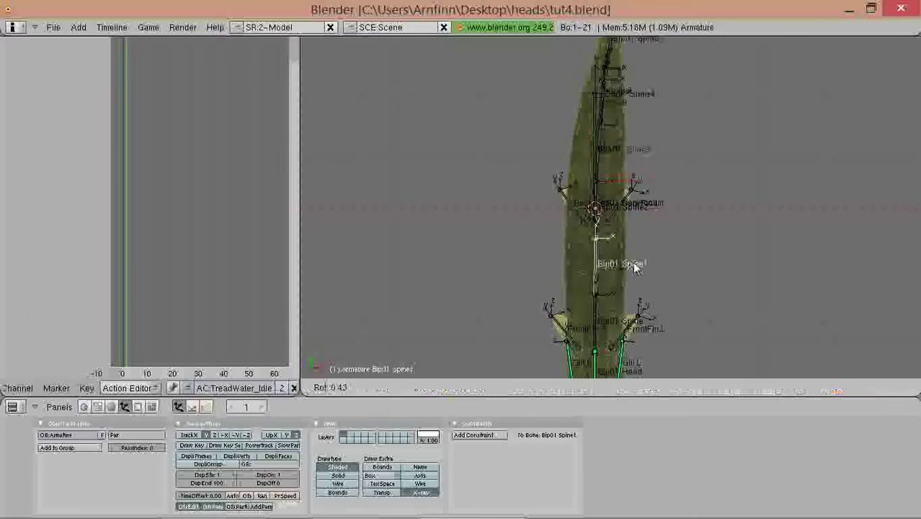
left_click(639, 267)
right_click(600, 205)
key("r")
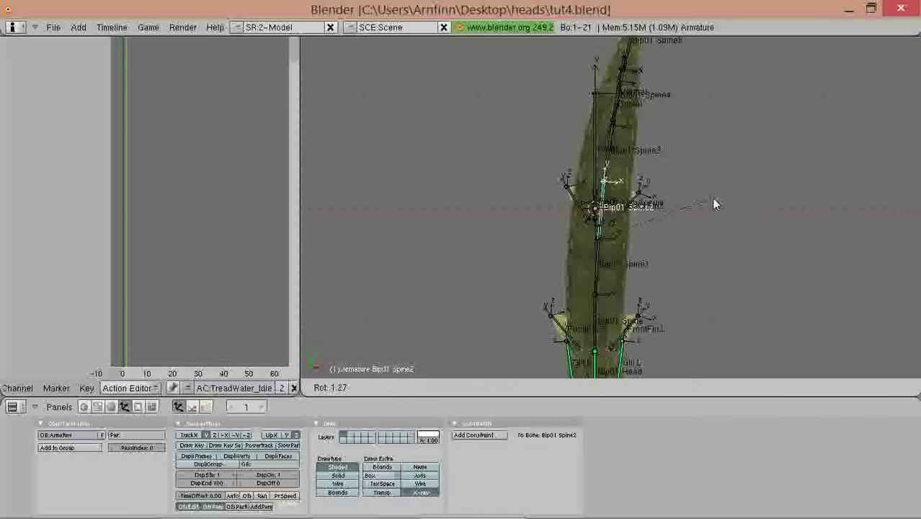
left_click(713, 200)
- Rotate Bip01 Spine in the top view to swing the body back in line with the head
middle_click_drag(700, 215, 686, 169, "shift")
scroll(677, 173, "down", 2)
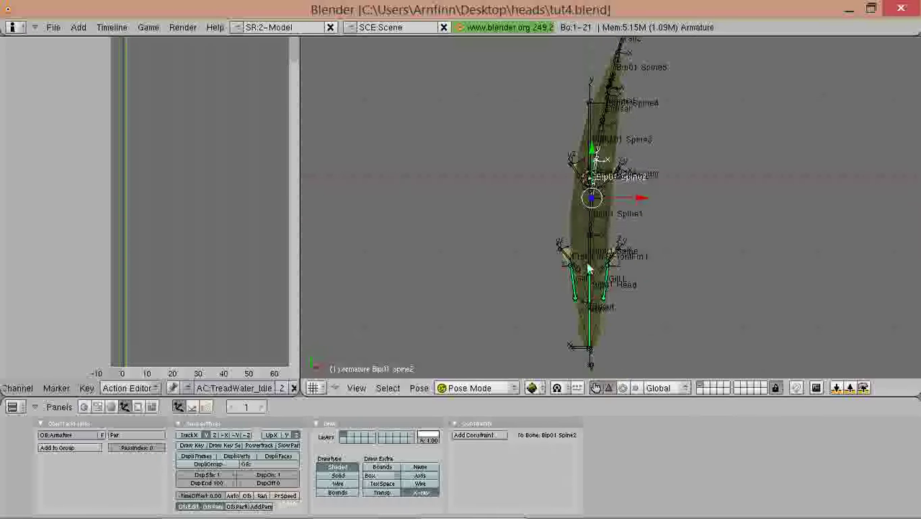
right_click(593, 248)
key("r")
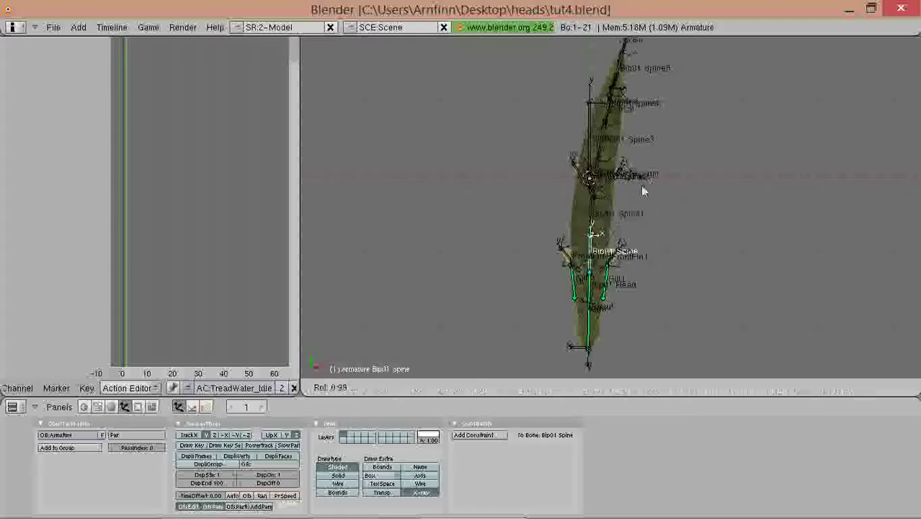
left_click(629, 185)
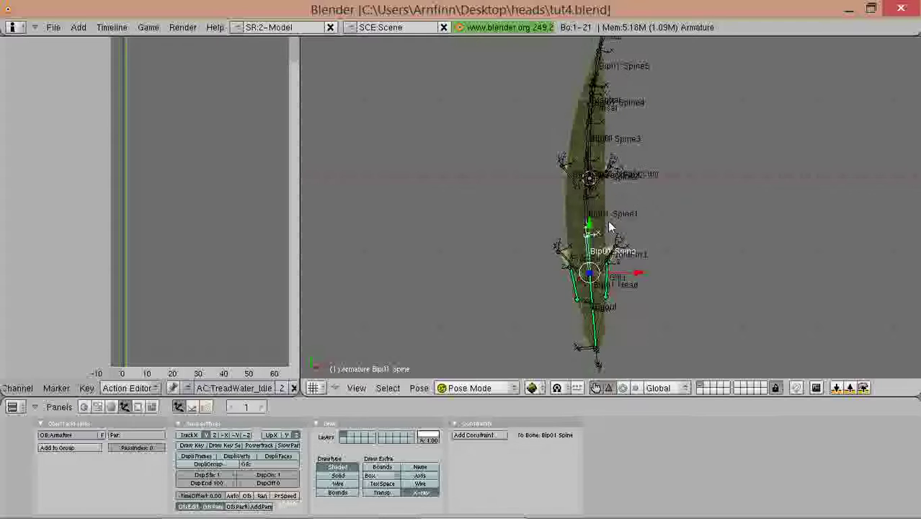
- Rotate the BackFin.R bone in the side view to fold the right back fin toward the belly
middle_click_drag(627, 238, 462, 176)
scroll(482, 195, "up", 2)
key("KP_3")
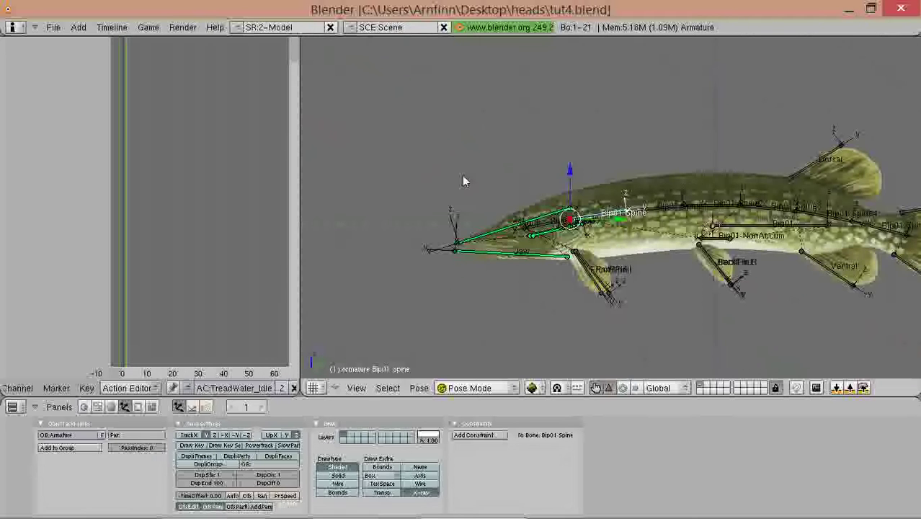
middle_click_drag(640, 238, 556, 222, "shift")
scroll(652, 264, "up", 1)
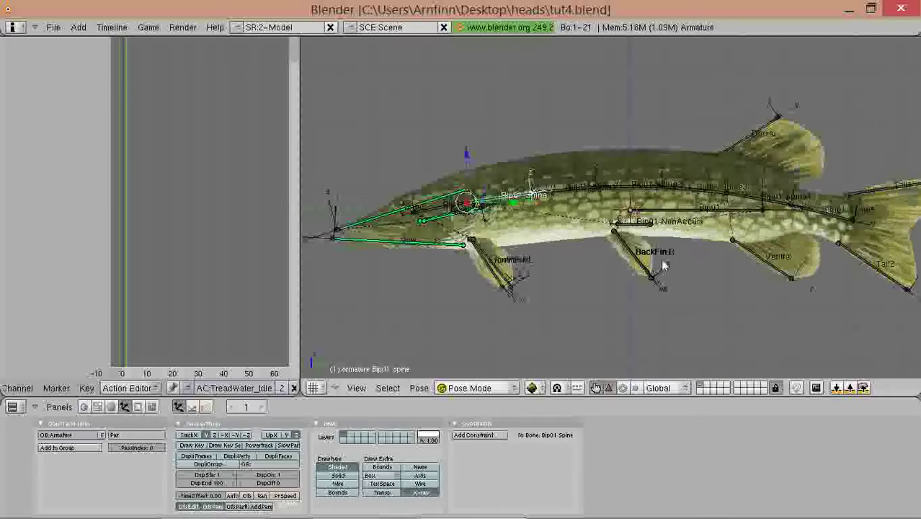
middle_click_drag(662, 263, 613, 250, "shift")
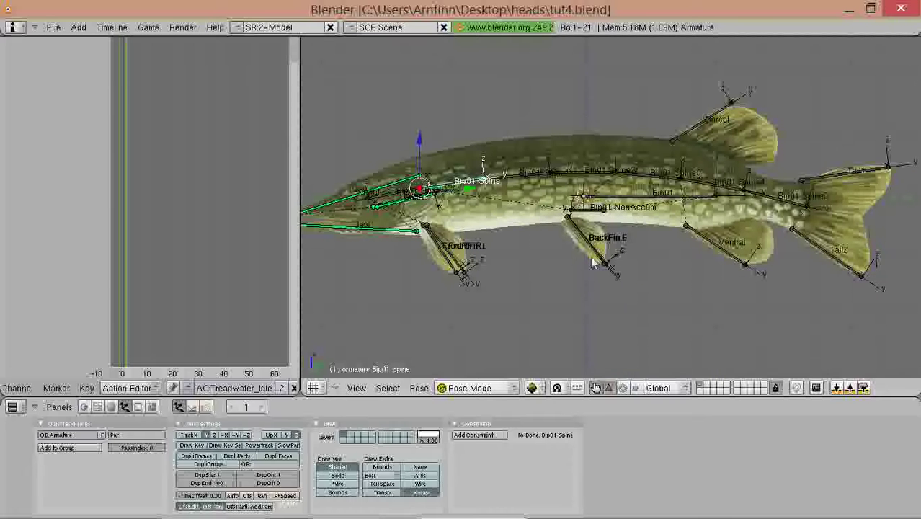
right_click(592, 264)
key("r")
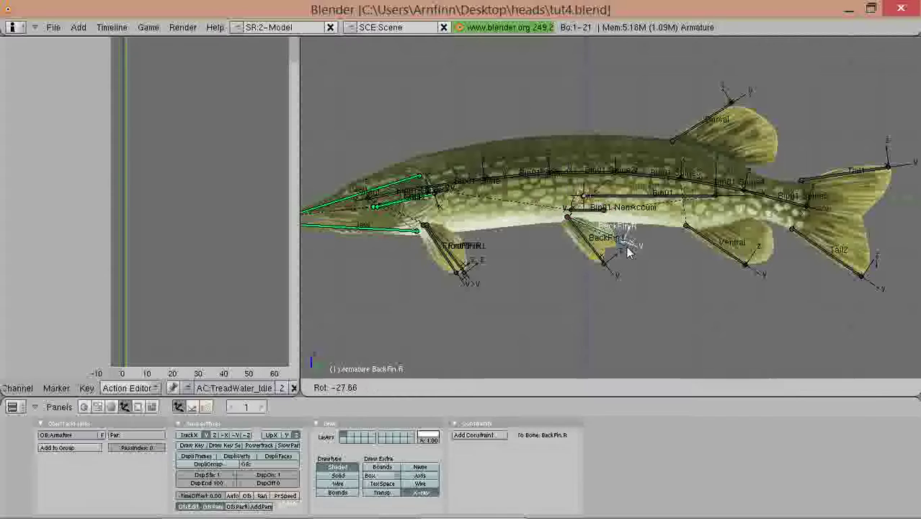
left_click(627, 251)
- Rotate the BackFin.L bone up toward the belly to match the right back fin
right_click(606, 261)
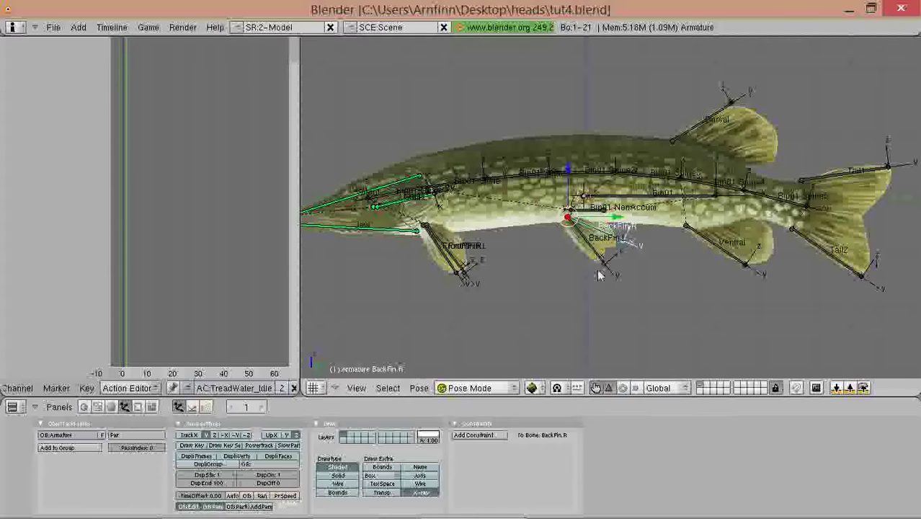
key("r")
left_click(612, 262)
key("r")
key("r")
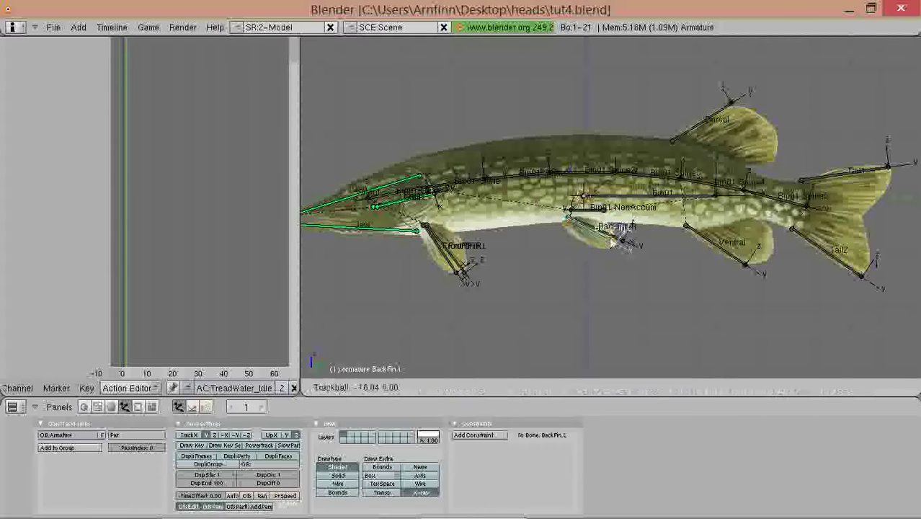
left_click(613, 241)
mouse_move(611, 242)
middle_mouse_down()
mouse_move(489, 237)
mouse_move(432, 277)
mouse_move(489, 307)
mouse_move(535, 311)
mouse_move(596, 232)
middle_mouse_up()
key("KP_3")
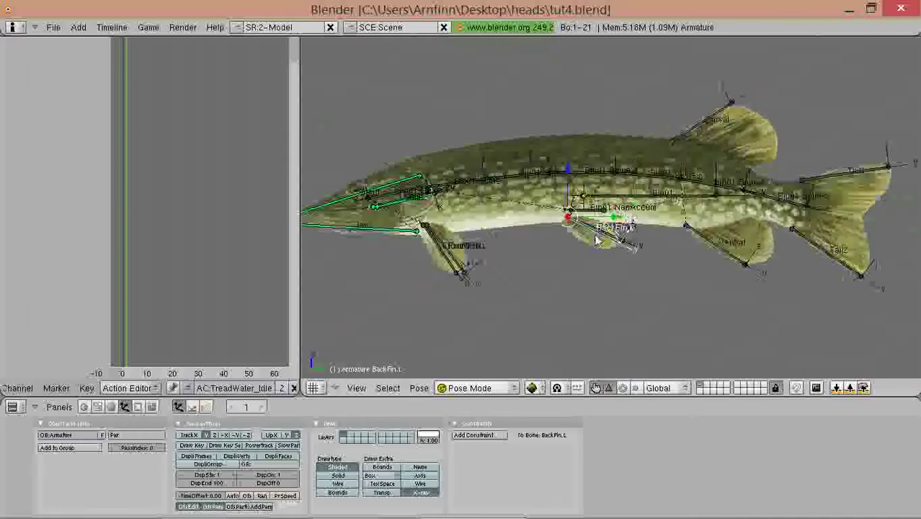
- Rotate FrontFin.R and FrontFin.L in the side view so both front fins fold back toward the belly
key("KP_5")
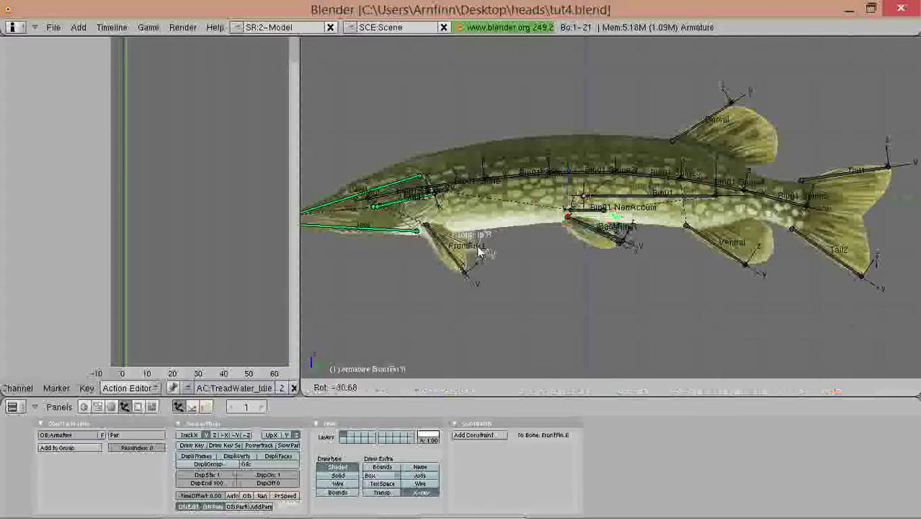
left_click(460, 267)
middle_click_drag(518, 258, 554, 272)
key("KP_3")
right_click(434, 260)
key("r")
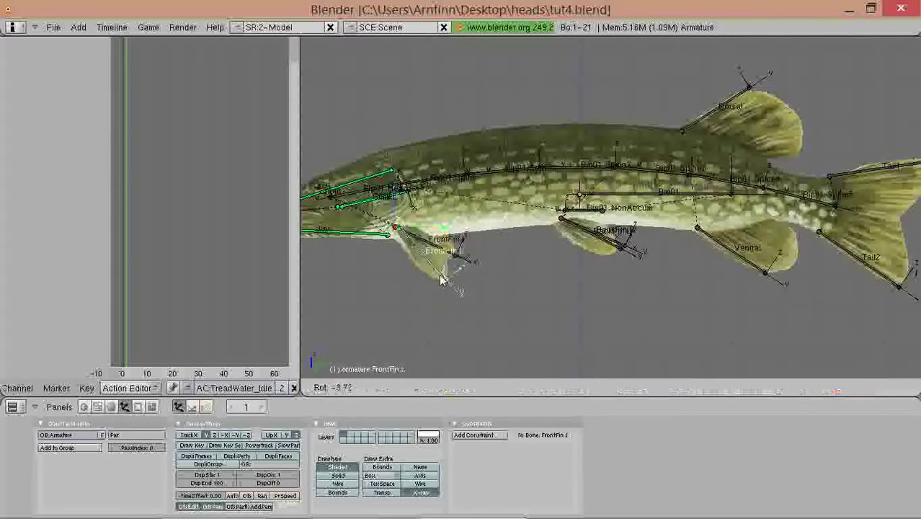
left_click(452, 259)
key("r")
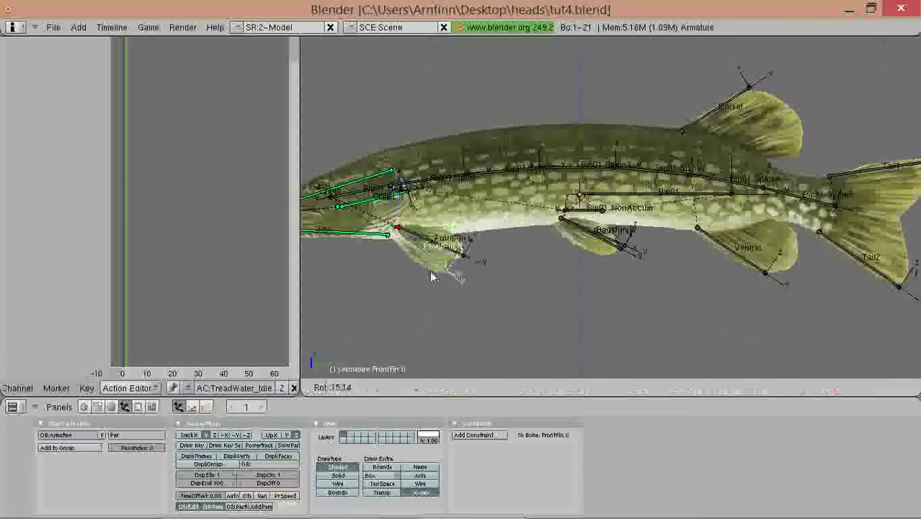
left_click(429, 270)
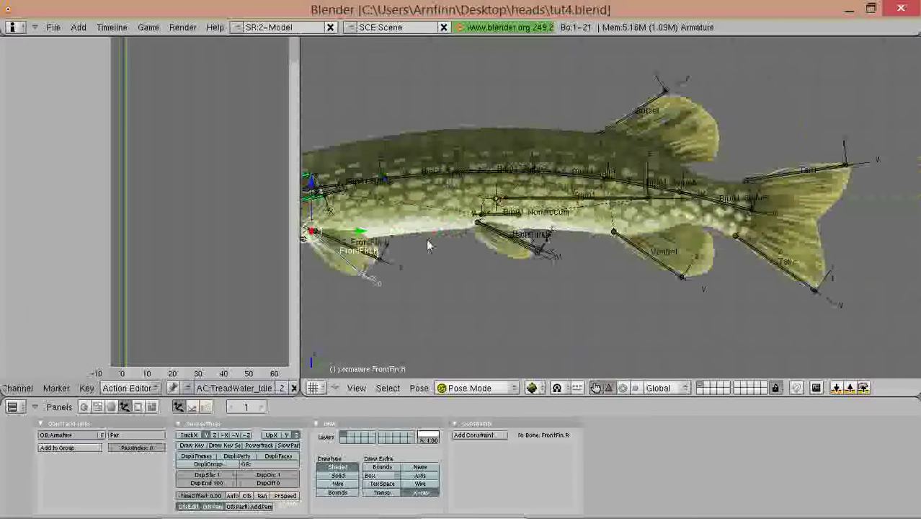
- Rotate the Dorsal bone from angled views to tilt the dorsal fin sideways
middle_click_drag(428, 246, 664, 208)
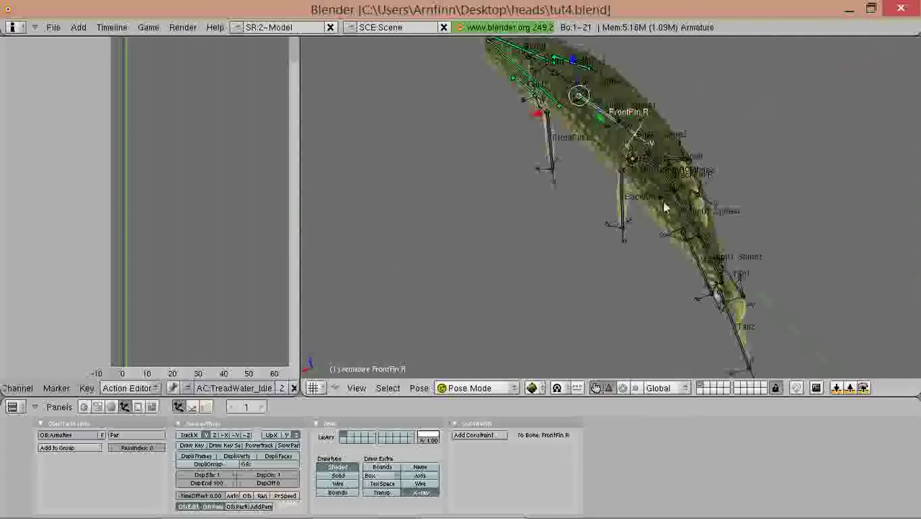
right_click(682, 165)
middle_click_drag(682, 165, 697, 154)
key("r")
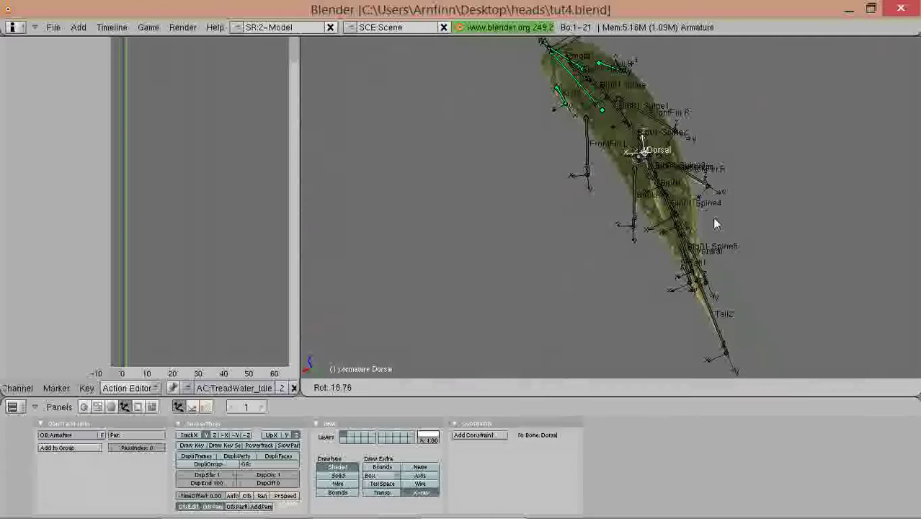
left_click(697, 229)
key("r")
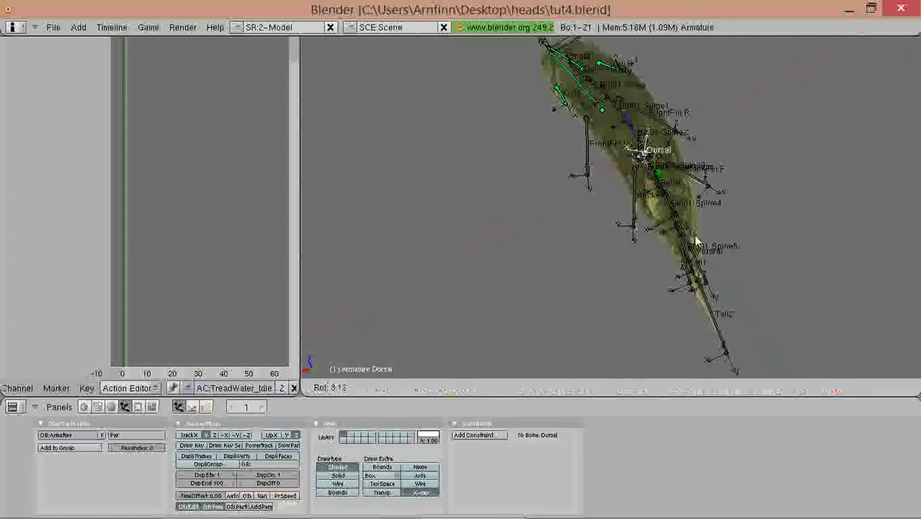
left_click(696, 241)
middle_click_drag(594, 236, 508, 225)
key("r")
left_click(637, 243)
- Rotate the bones of the rear fins to bend these fins sideways
middle_click_drag(637, 243, 551, 238)
right_click(711, 270)
key("r")
left_click(632, 254)
right_click(522, 162)
key("r")
left_click(622, 284)
- Refine the lower tail fin by rotating the Tail2 bone from several view angles
middle_click_drag(621, 284, 615, 264)
key("r")
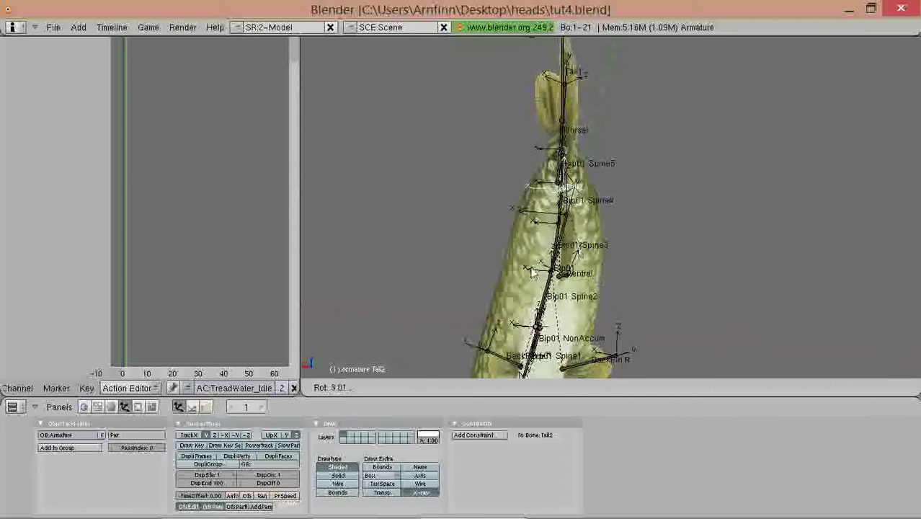
left_click(498, 273)
middle_click_drag(498, 272, 610, 283)
key("r")
left_click(621, 317)
key("r")
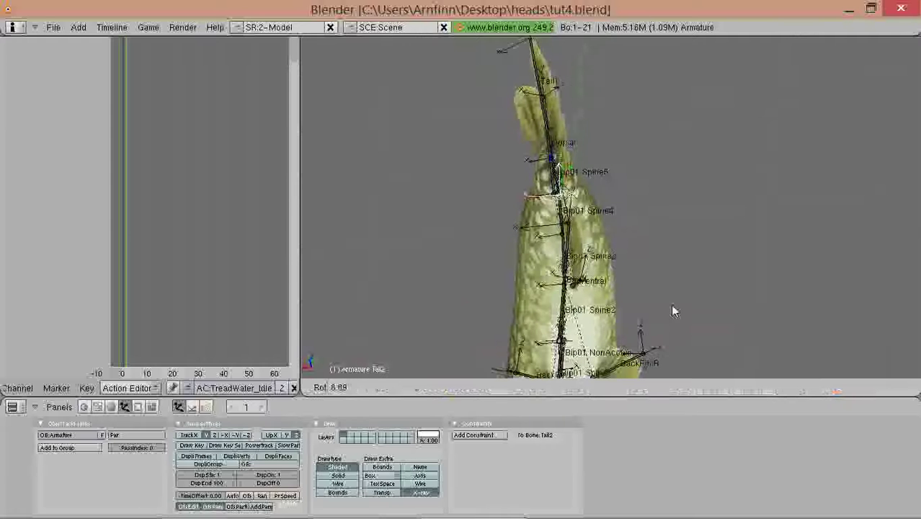
left_click(660, 312)
- Turn off the display of bone names and axes for the armature, leaving no bone selected
middle_click_drag(659, 312, 555, 271)
key("a")
key("a")
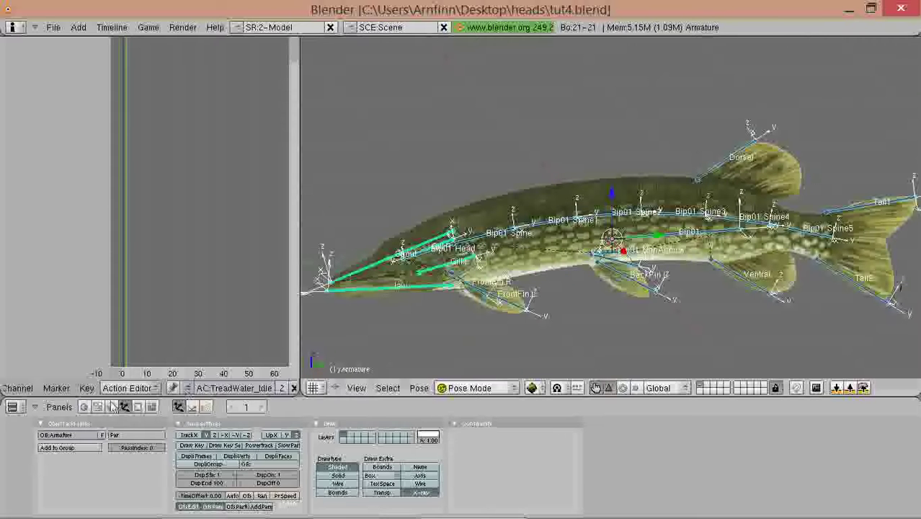
left_click(138, 406)
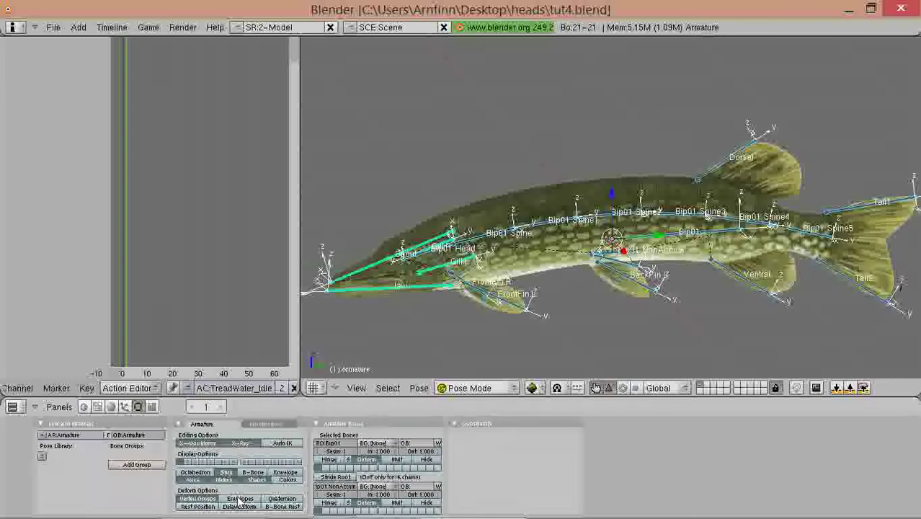
left_click(225, 481)
key("a")
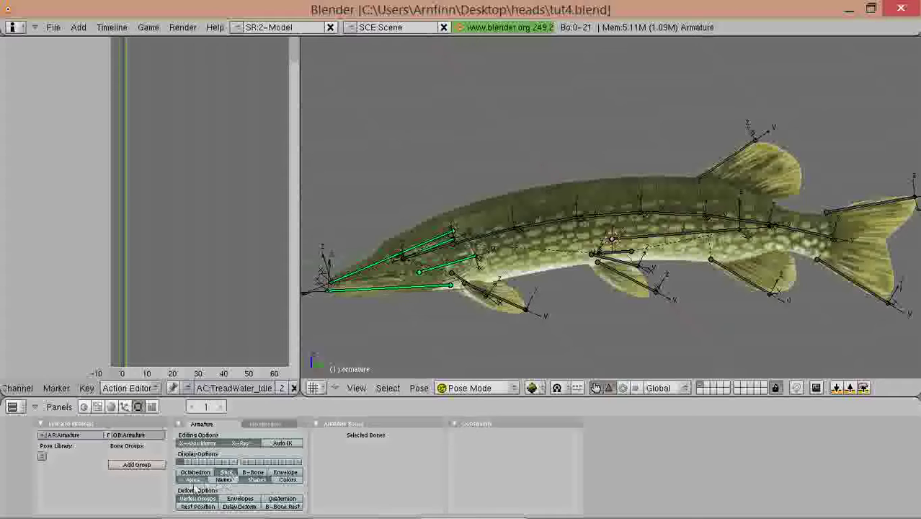
- Examine the posed fish and its fins from several angles, including from below
middle_click_drag(554, 316, 629, 213)
key("a")
key("a")
key("a")
scroll(527, 195, "down", 3)
key("a")
scroll(527, 195, "up", 2)
scroll(631, 210, "up", 3)
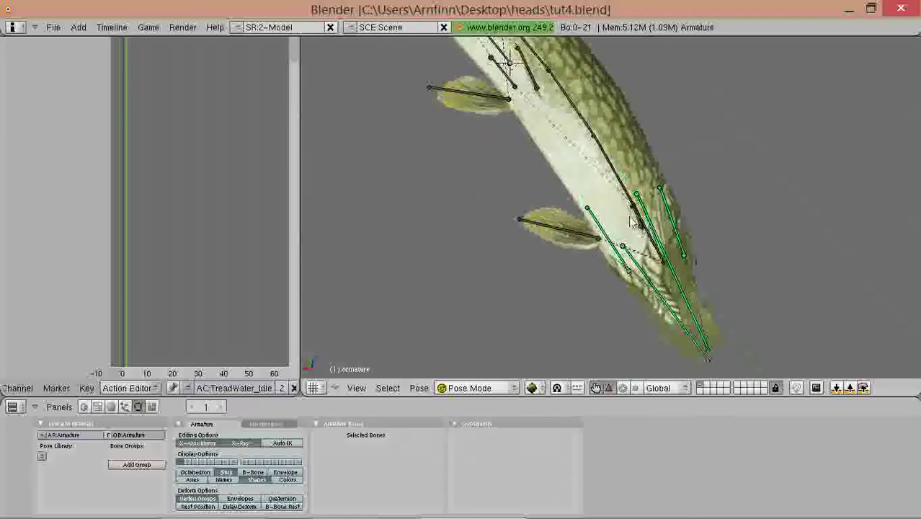
- Refine the front fins' pose from angled views by rotating the front fin bones, starting with FrontFin.R
right_click(592, 235)
mouse_move(592, 235)
middle_mouse_down()
mouse_move(604, 260)
mouse_move(606, 239)
middle_mouse_up()
key("r")
right_click(664, 255)
middle_click_drag(515, 219, 575, 236)
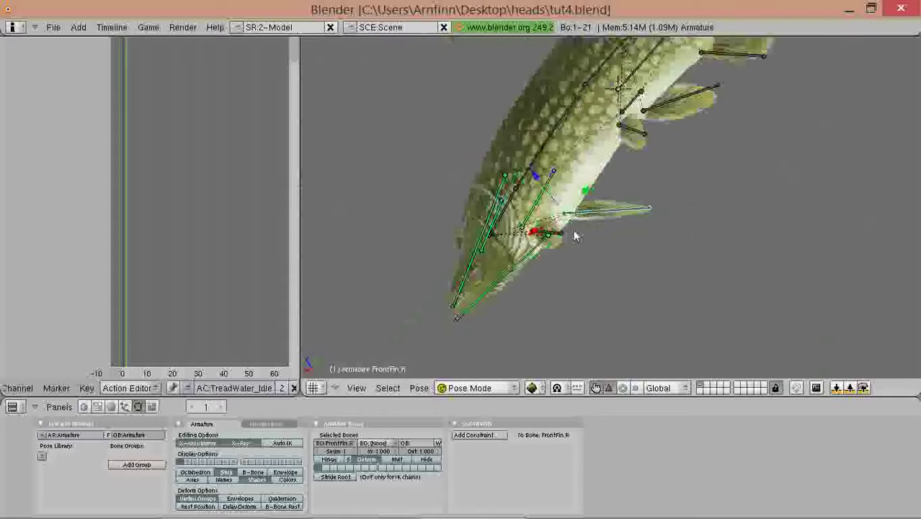
key("KP_3")
middle_click_drag(658, 208, 403, 271)
right_click(564, 219)
right_click(582, 211)
key("r")
left_click(558, 250)
- Select all bones of the armature in the side view and try rotating the whole pose
middle_click_drag(710, 261, 566, 257)
scroll(566, 257, "down", 3)
key("a")
key("a")
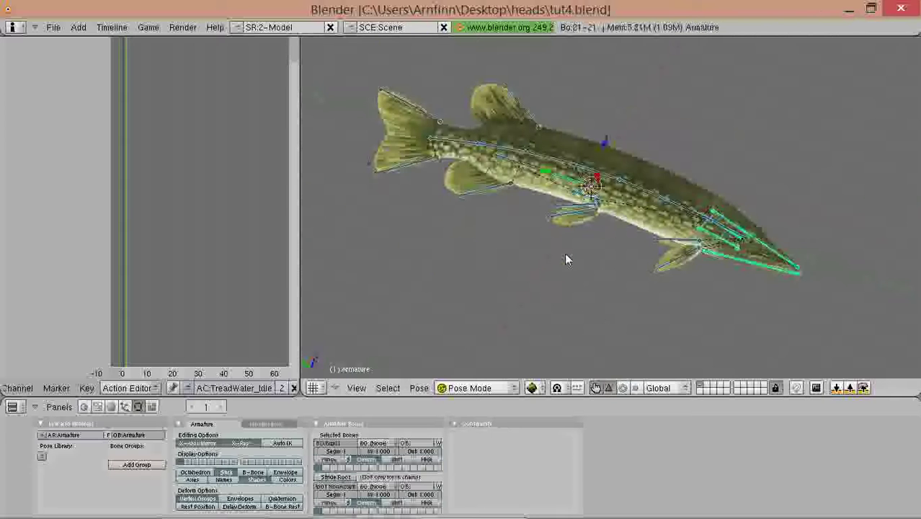
key("KP_3")
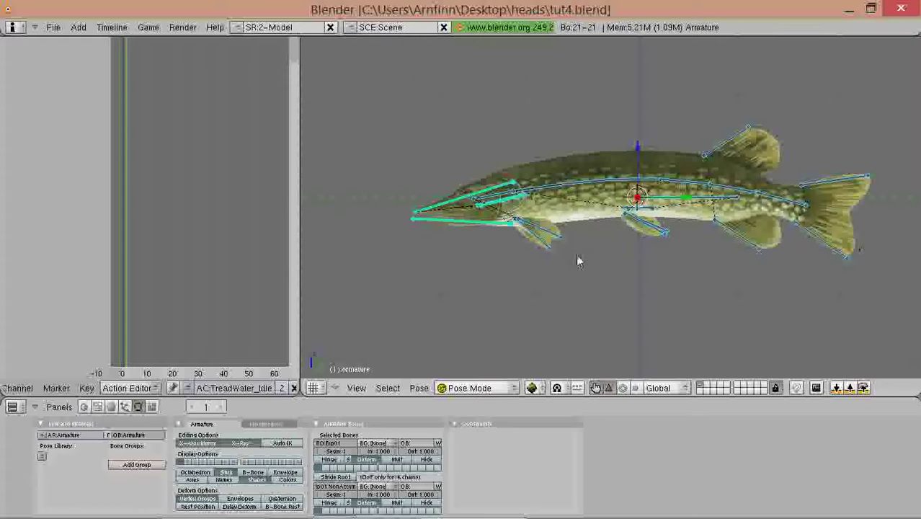
scroll(576, 253, "up", 1)
middle_click_drag(583, 205, 576, 228, "shift")
key("r")
key("z")
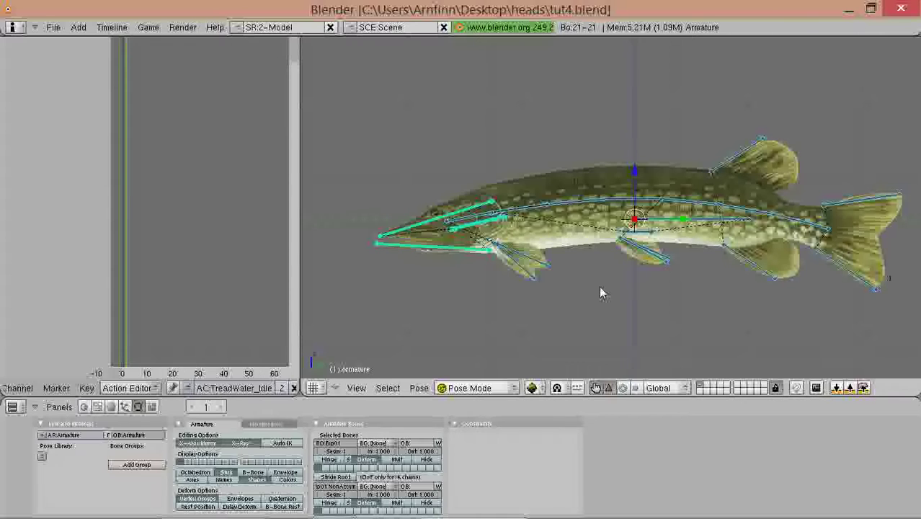
- Insert a LocRot keyframe for all bones of the armature at frame 1 and clear the bone selection
middle_click_drag(599, 286, 645, 295)
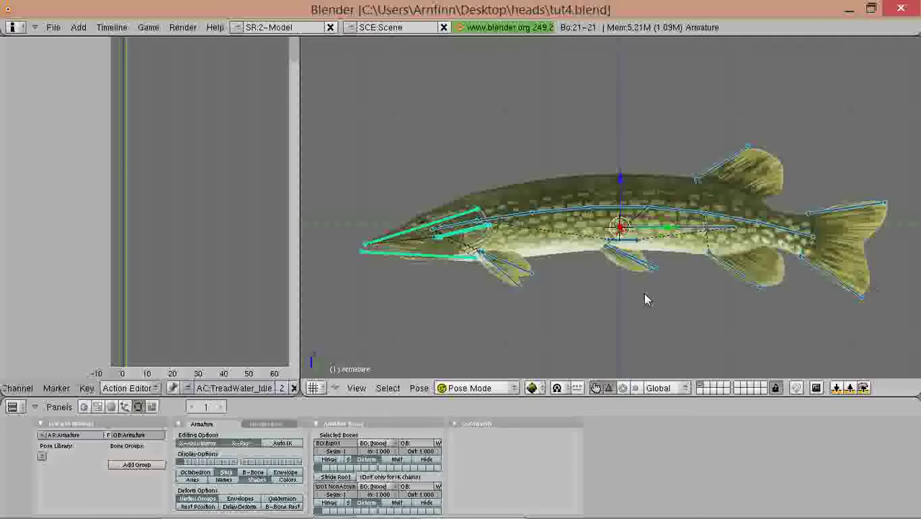
key("i")
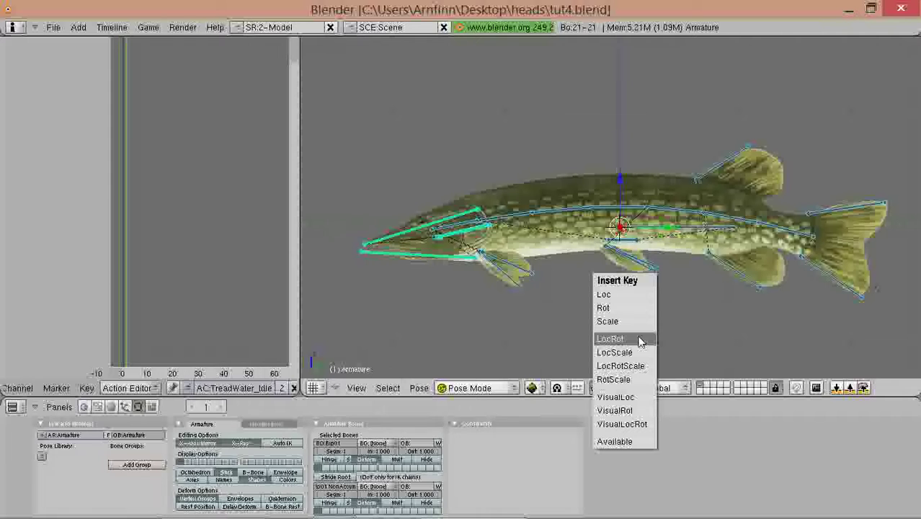
left_click(638, 339)
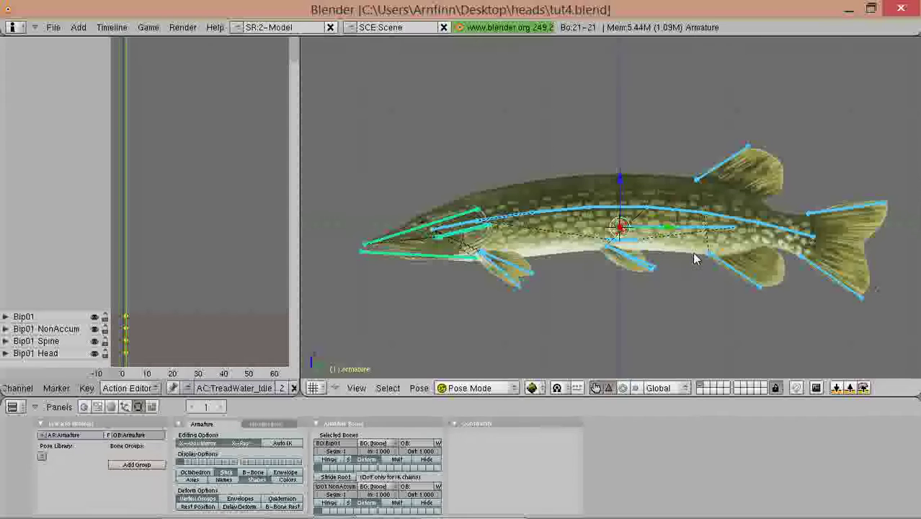
key("g")
left_click(658, 259)
key("g")
key("z")
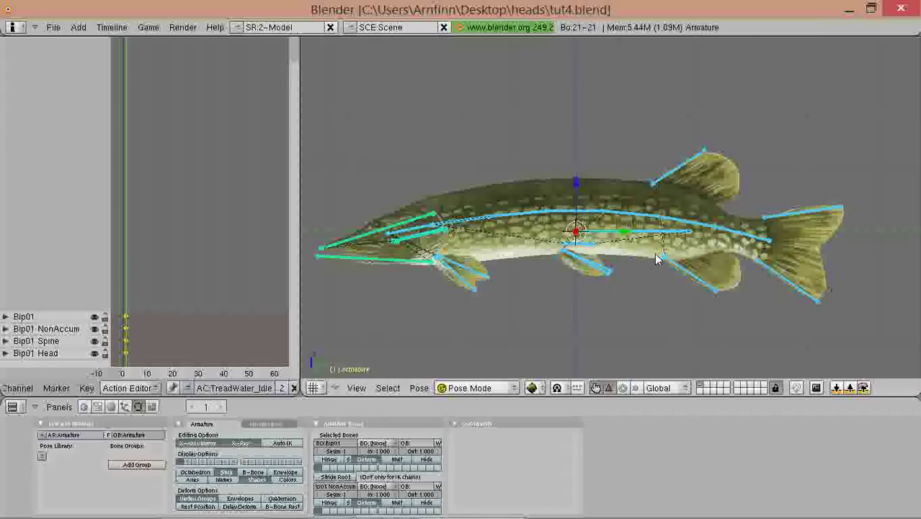
left_click(657, 259)
scroll(103, 267, "down", 3)
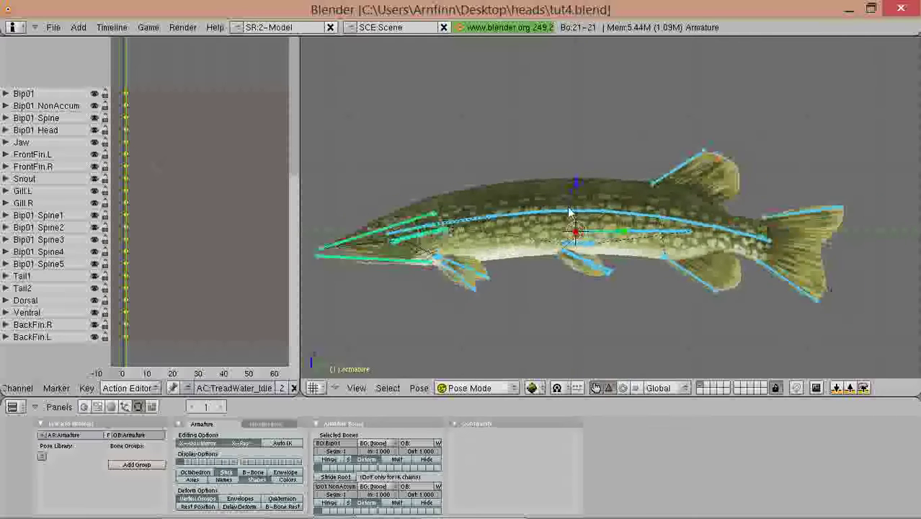
key("a")
middle_click_drag(488, 211, 518, 209, "shift")
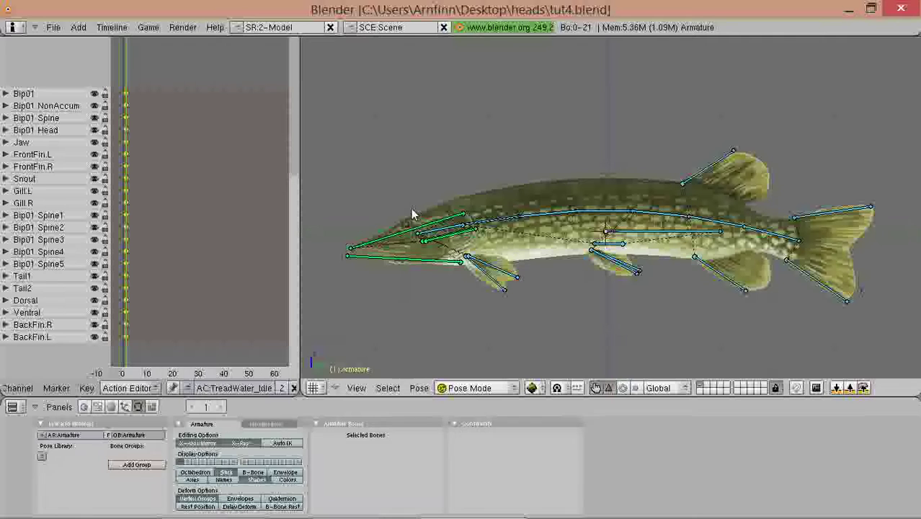
- Advance the TreadWater_Idle action's current frame to 101
key("Up")
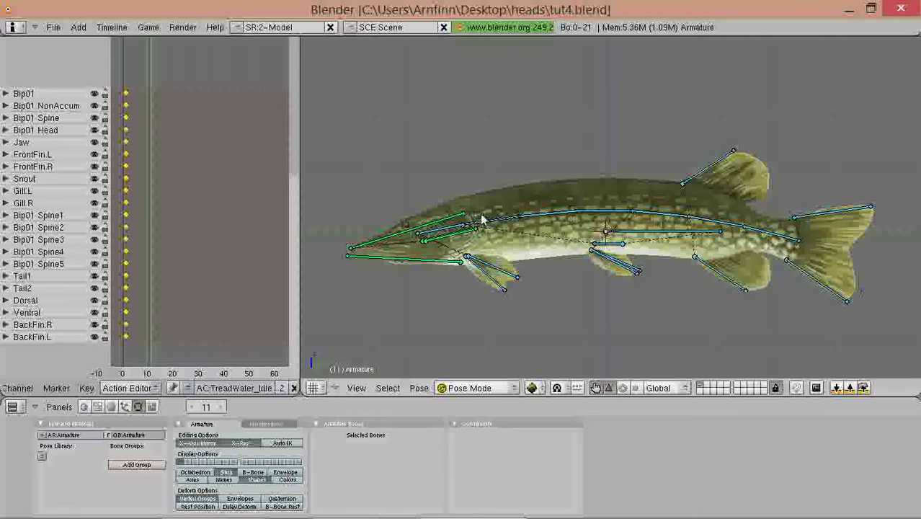
middle_click_drag(587, 243, 676, 233, "shift")
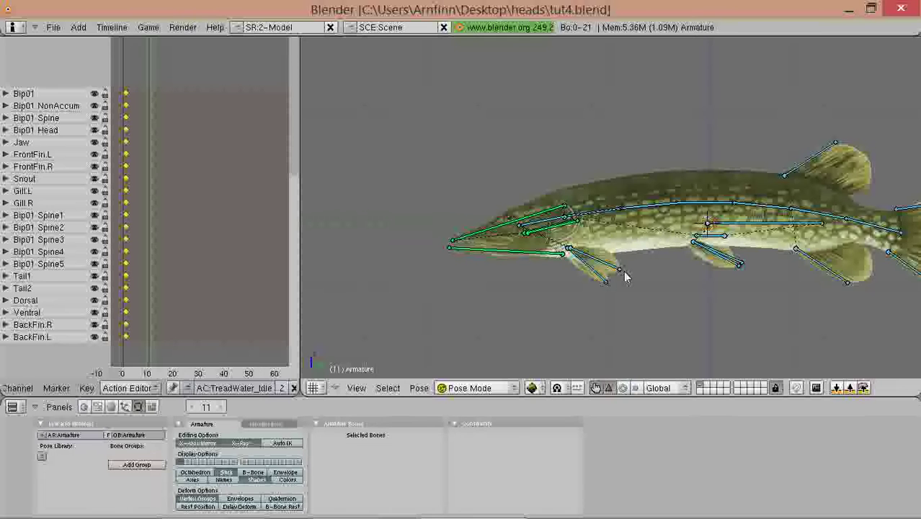
left_click(200, 275)
key("Up")
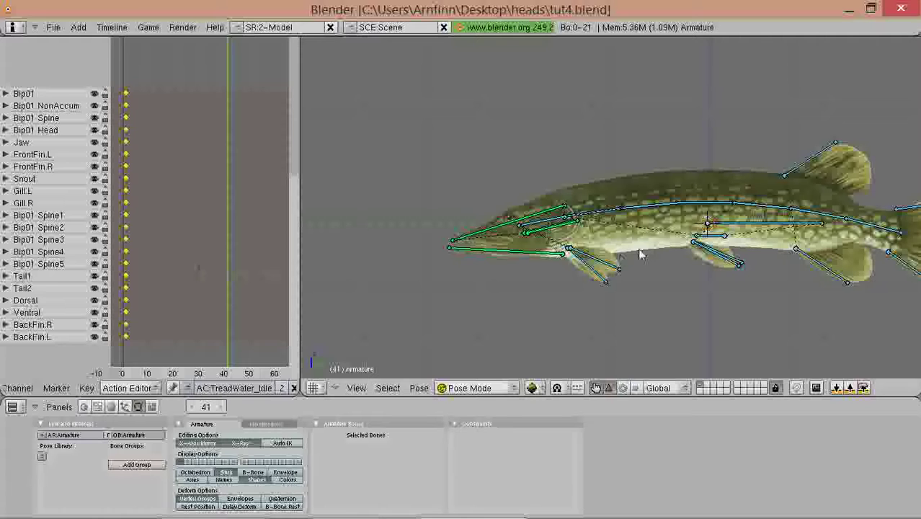
scroll(241, 252, "down", 3)
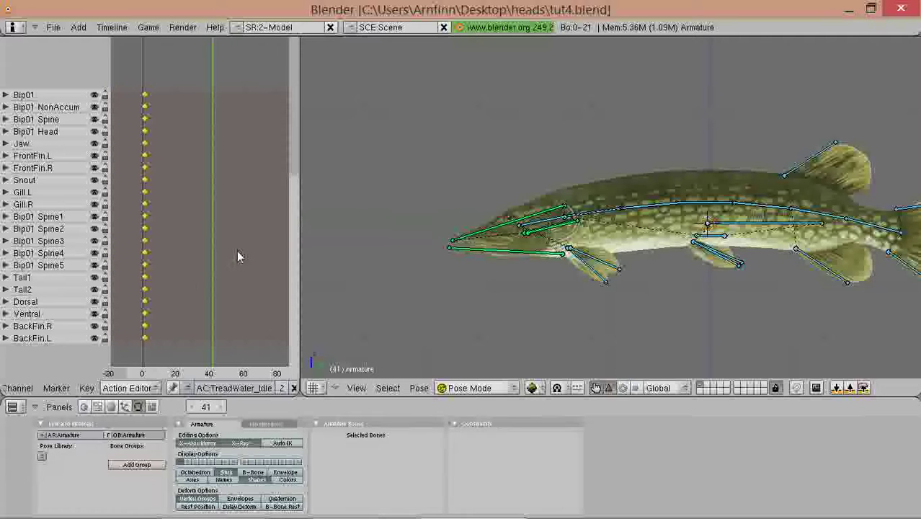
scroll(238, 252, "down", 2)
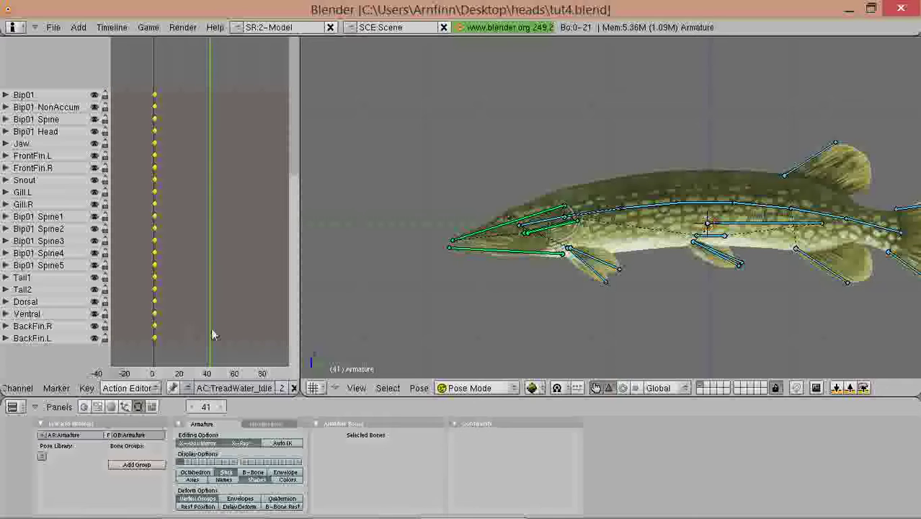
scroll(189, 330, "down", 3, "ctrl")
key("a")
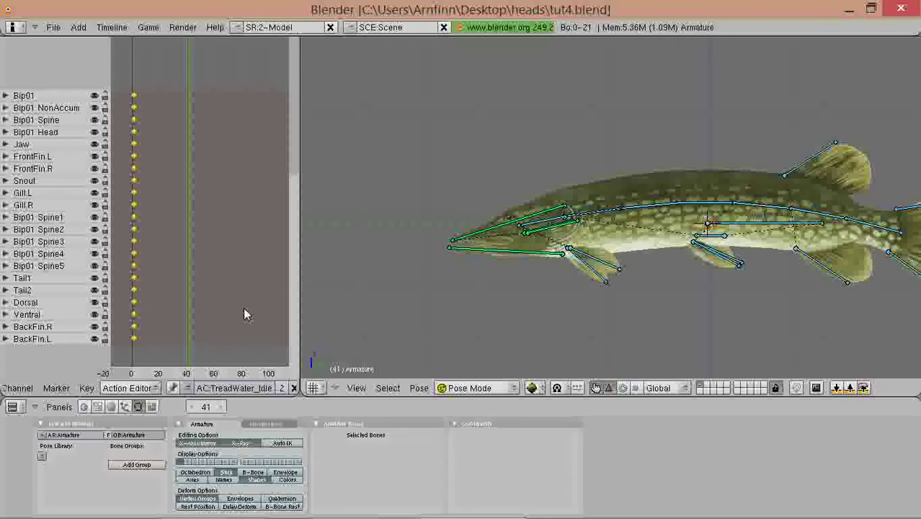
key("Up")
key("Up")
key("Up")
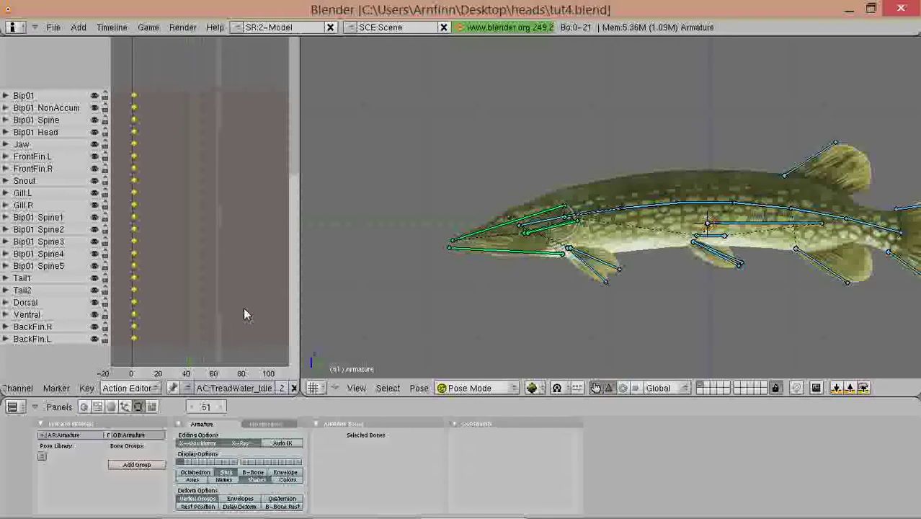
key("Up")
key("Up")
key("Up")
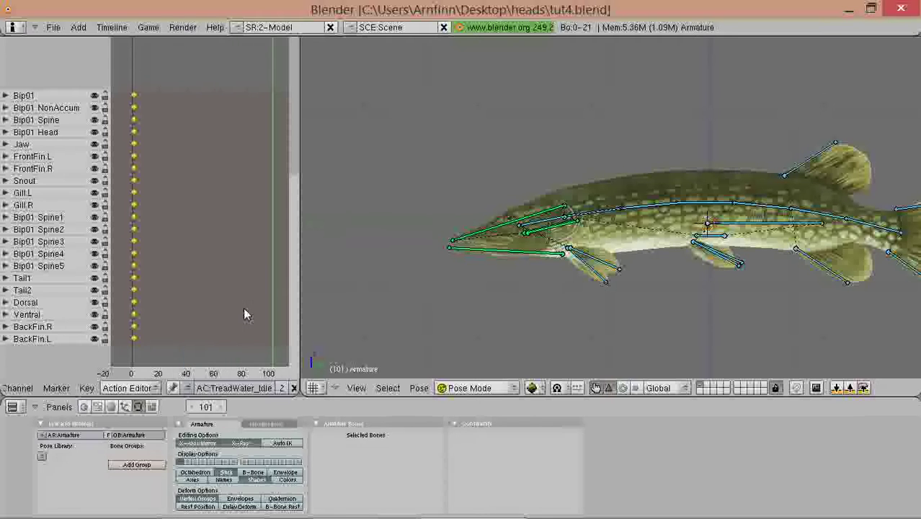
scroll(246, 307, "down", 1)
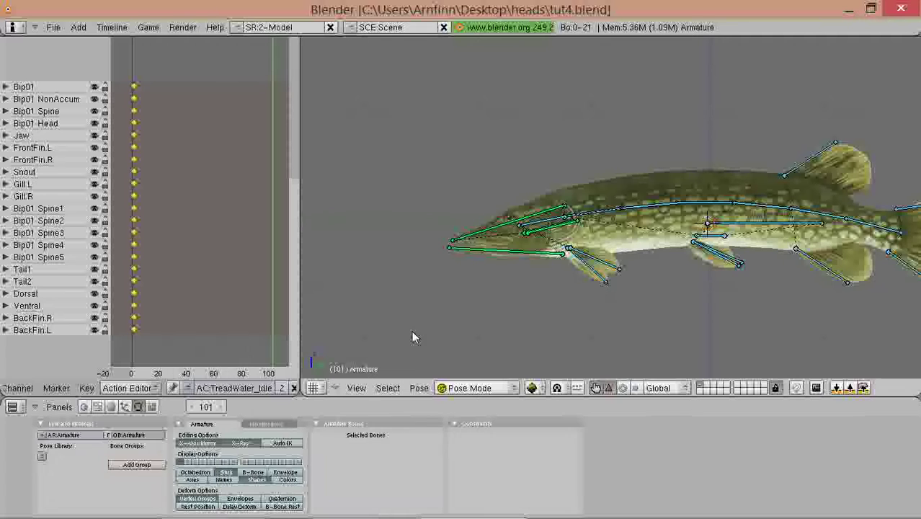
- Select all bones of the armature and insert a LocRot keyframe at frame 101
middle_click_drag(669, 298, 622, 286, "shift")
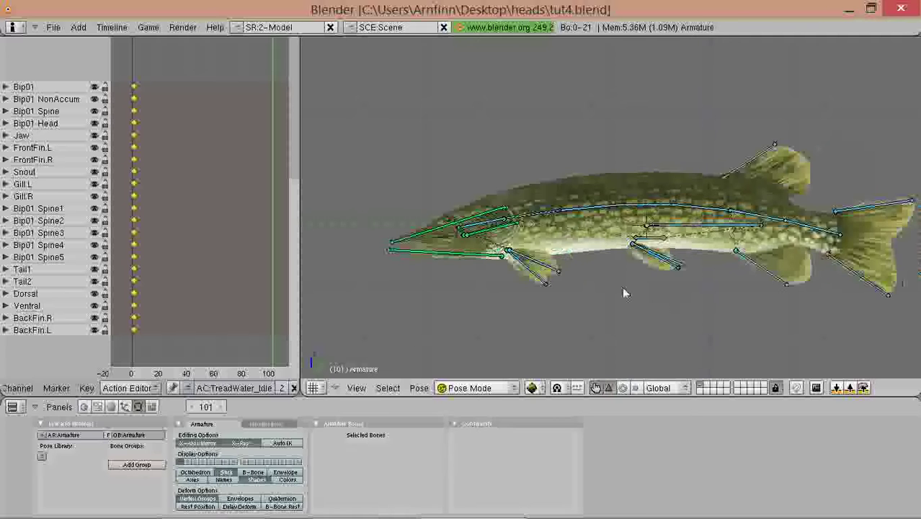
key("a")
key("i")
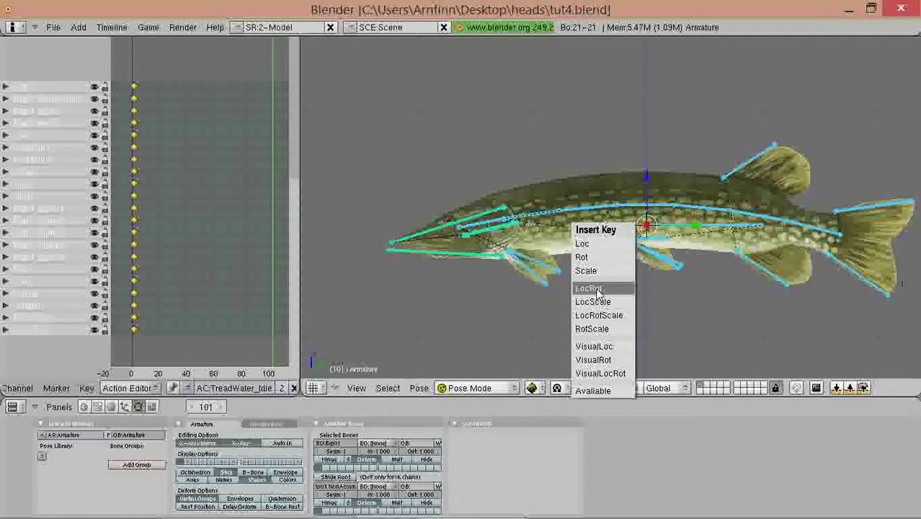
left_click(591, 289)
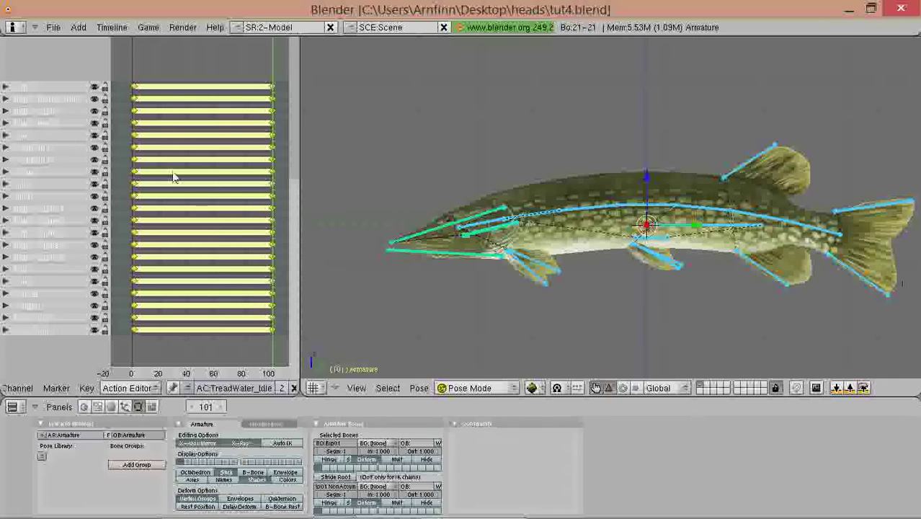
- Set the current frame to 11 and select only the Dorsal bone
left_click_drag(261, 117, 122, 154)
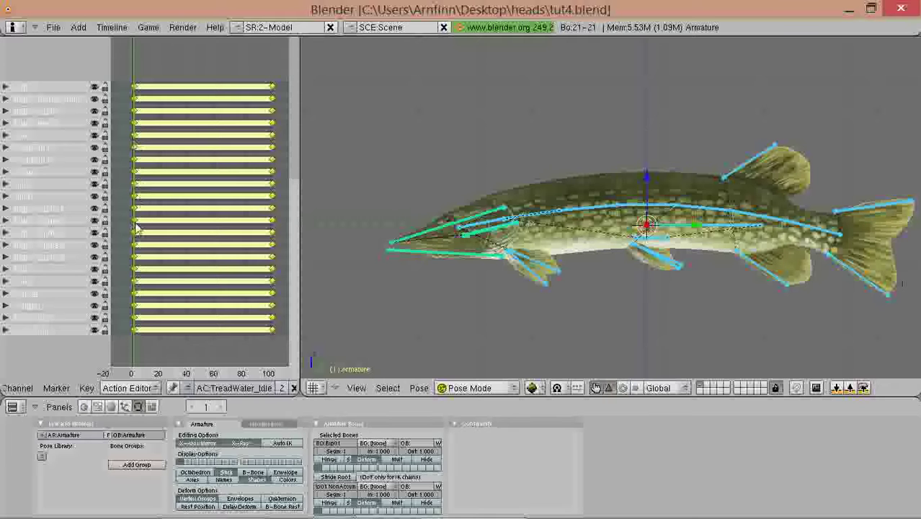
left_click_drag(135, 226, 120, 242)
key("Up")
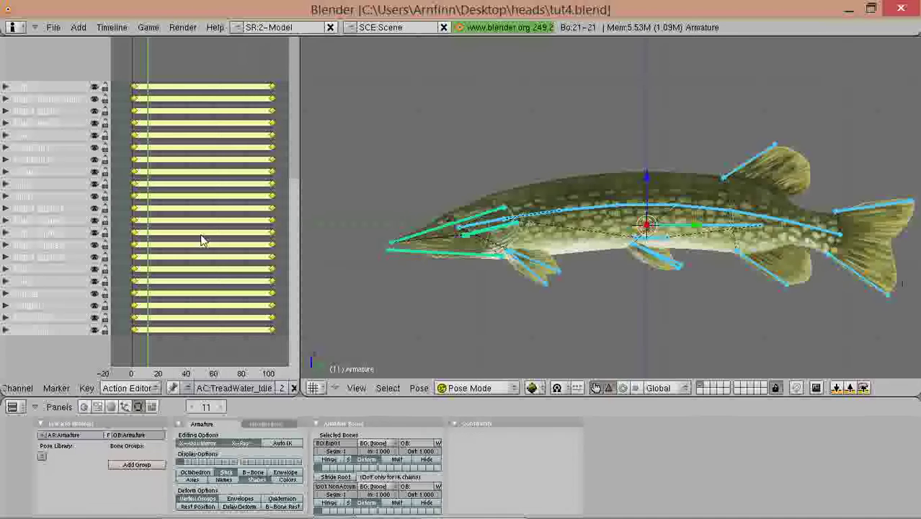
middle_click_drag(570, 238, 596, 243, "shift")
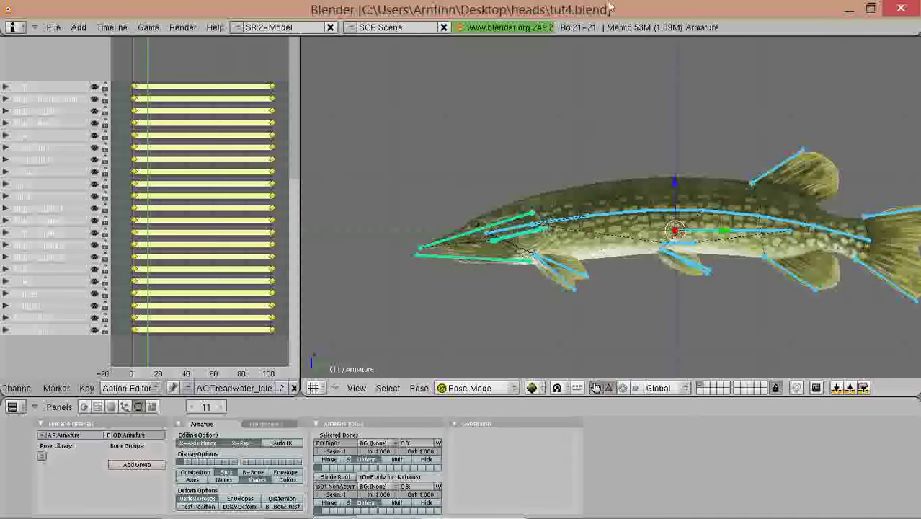
middle_click_drag(592, 181, 646, 203, "ctrl")
middle_click_drag(646, 203, 681, 189, "shift")
right_click(730, 142)
scroll(642, 158, "down", 4)
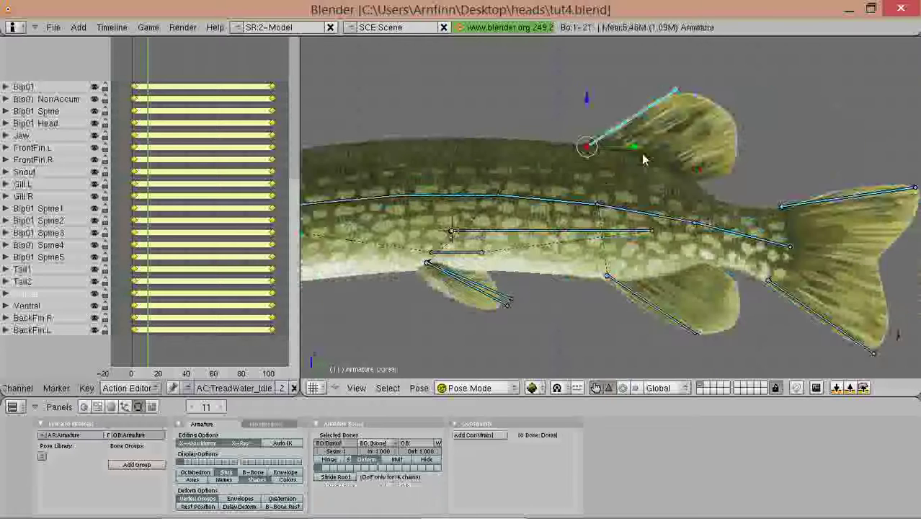
- Add the Ventral, Tail1, Tail2, BackFin.L, BackFin.R, FrontFin.L and FrontFin.R bones to the selection
middle_click_drag(696, 184, 696, 258)
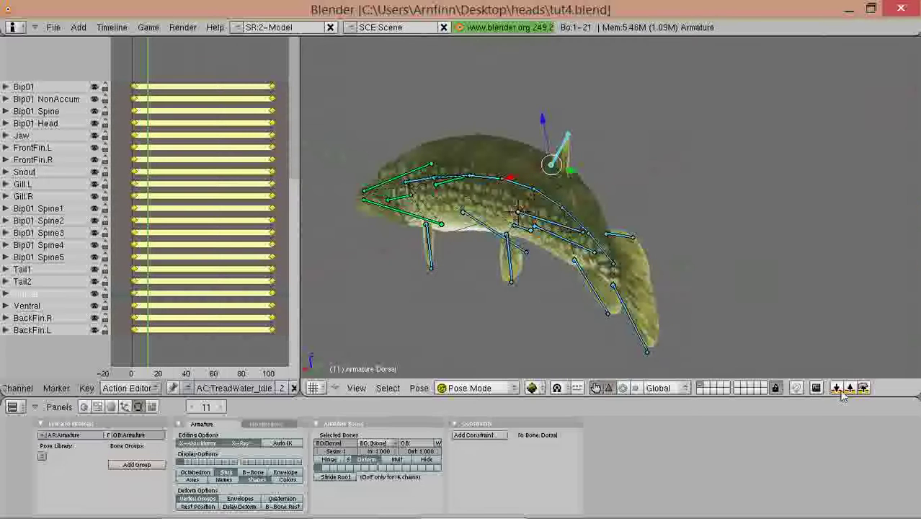
middle_click_drag(671, 263, 777, 292)
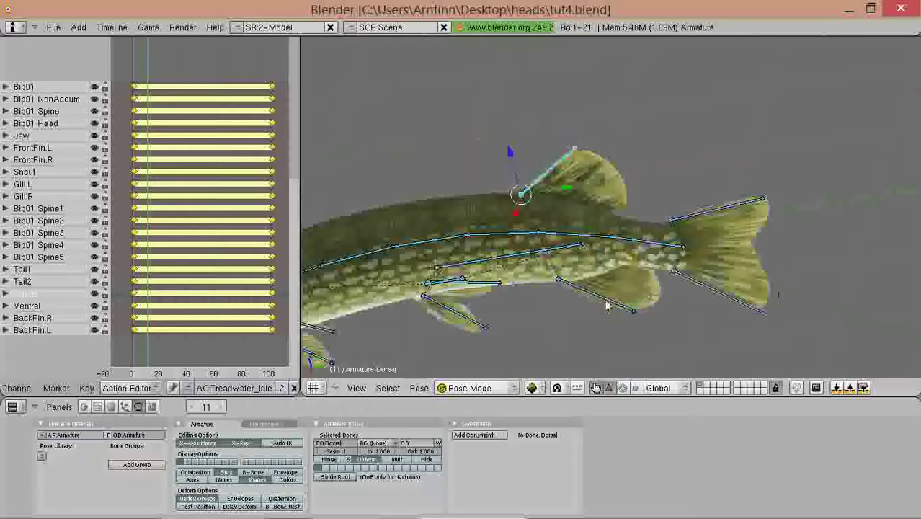
right_click(607, 306, "shift")
right_click(742, 300, "shift")
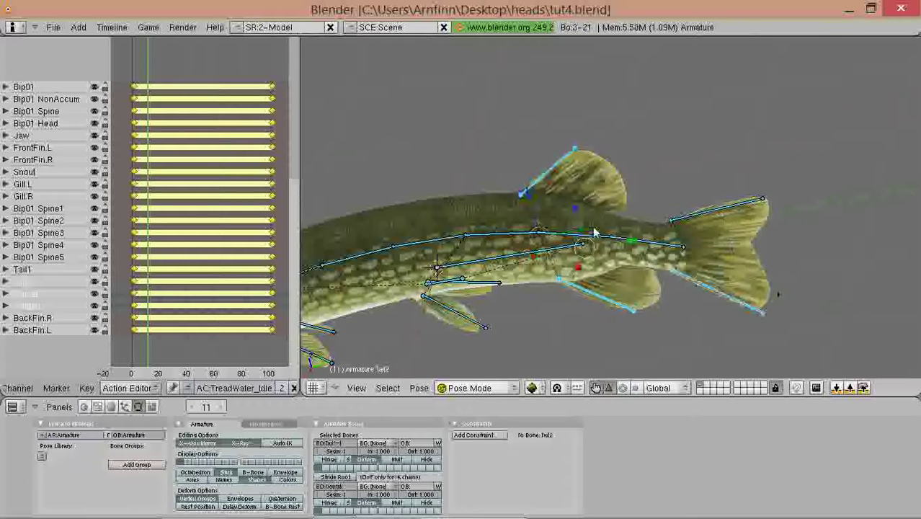
right_click(716, 209, "shift")
middle_click_drag(595, 232, 626, 218, "shift")
right_click(508, 306, "shift")
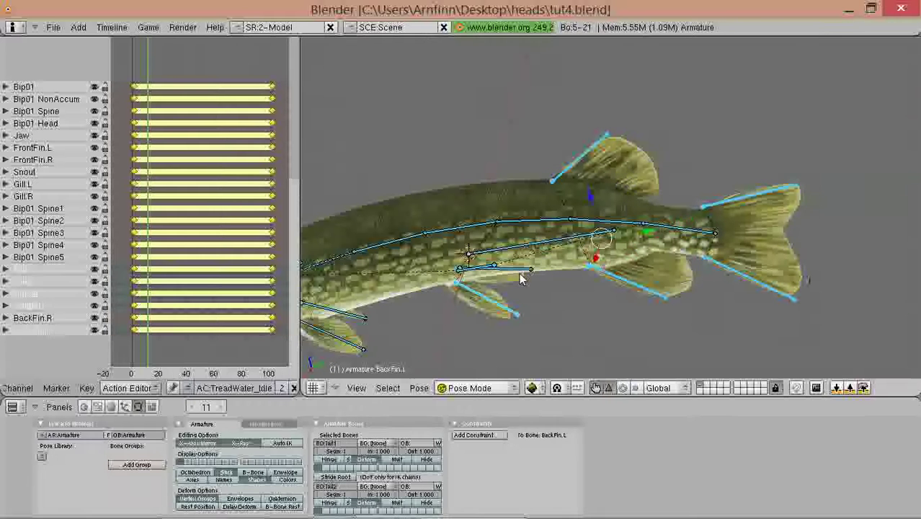
right_click(520, 272, "shift")
middle_click_drag(411, 286, 584, 258, "shift")
right_click(510, 303, "shift")
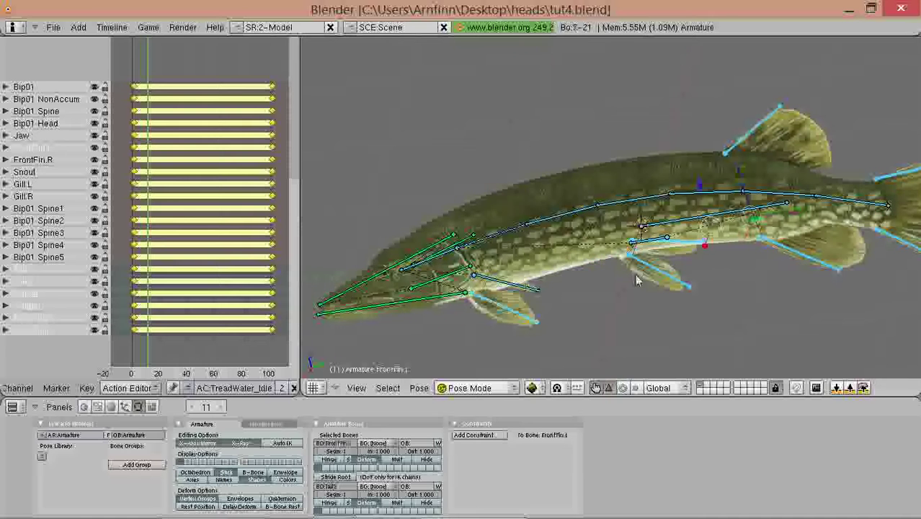
right_click(518, 282, "shift")
- Copy the selected fin and tail bones' pose, paste it mirrored, and insert a LocRot keyframe at frame 11
key("KP_Decimal")
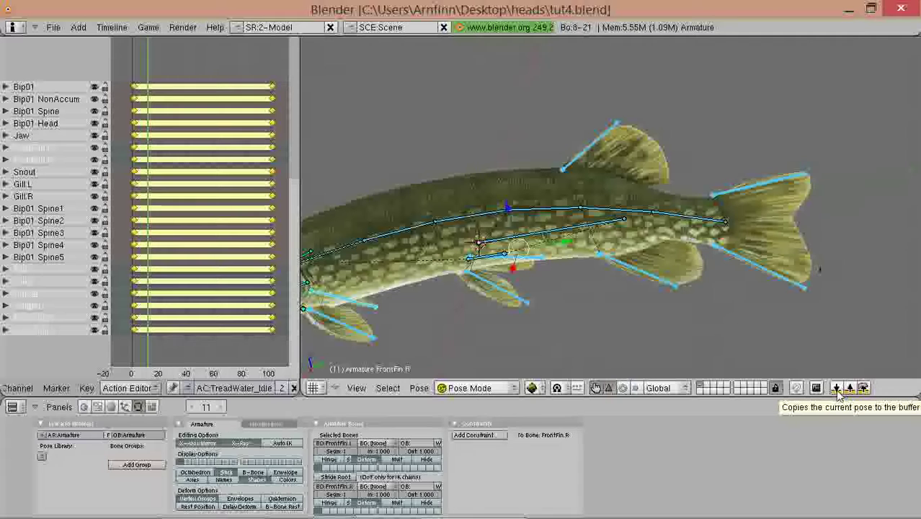
left_click(837, 389)
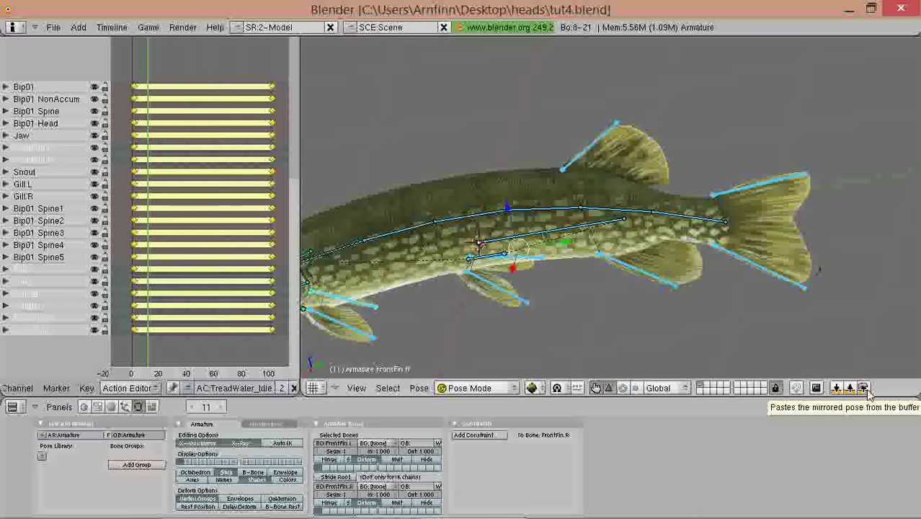
left_click(867, 390)
middle_click_drag(781, 286, 766, 298)
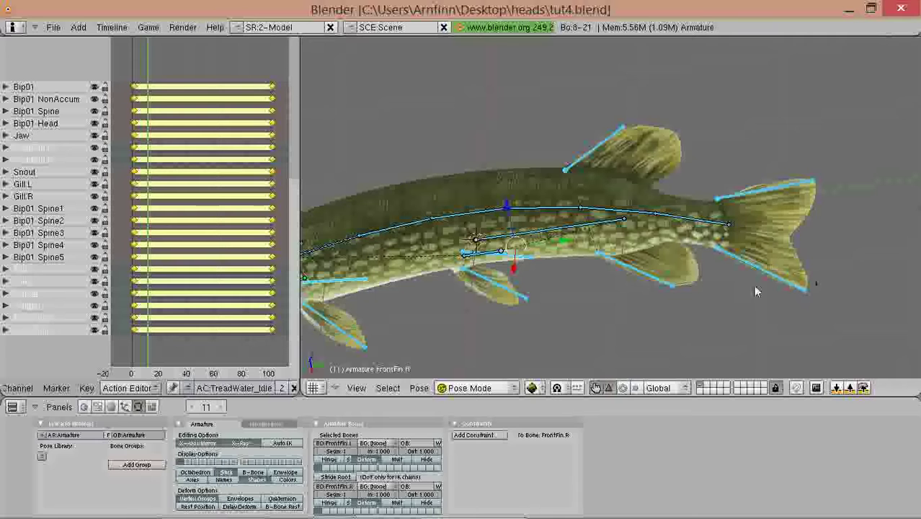
key("i")
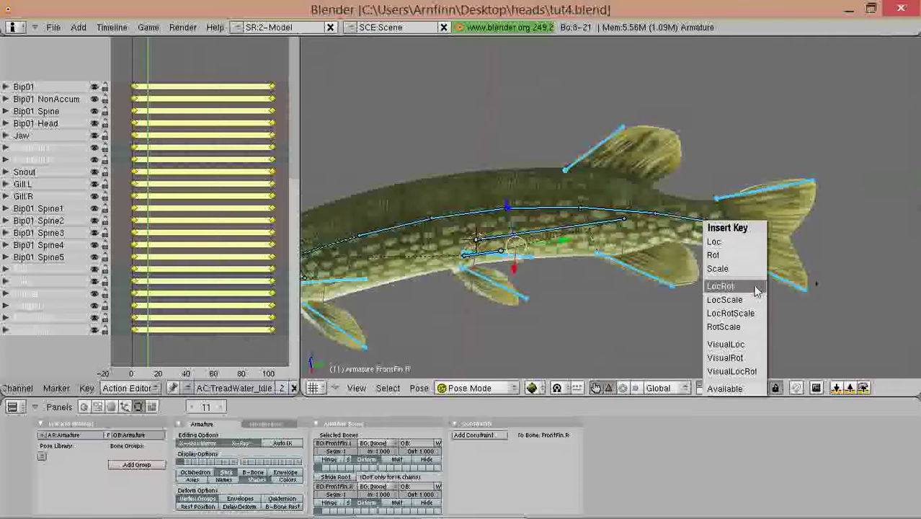
left_click(756, 291)
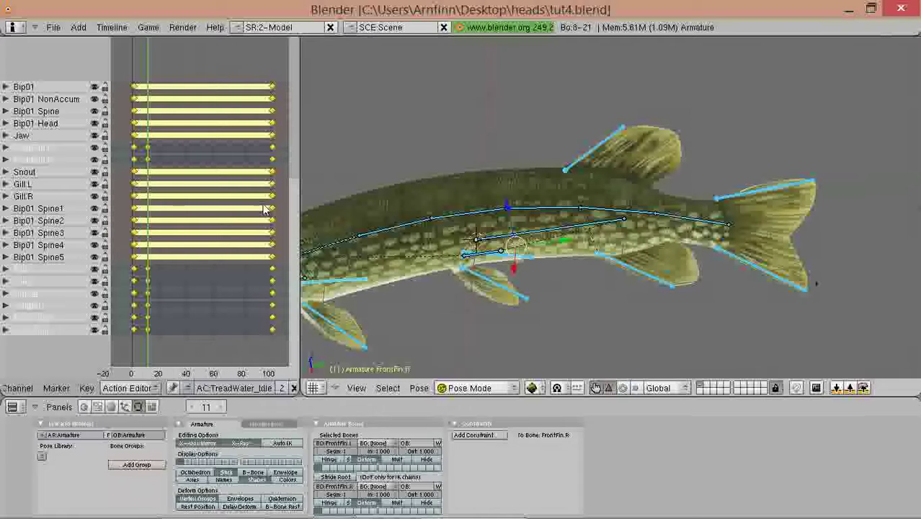
- Return to frame 1 and preview the fin and tail motion at the start of the action
left_click(132, 189)
mouse_move(132, 189)
left_mouse_down()
mouse_move(159, 195)
mouse_move(128, 195)
left_mouse_up()
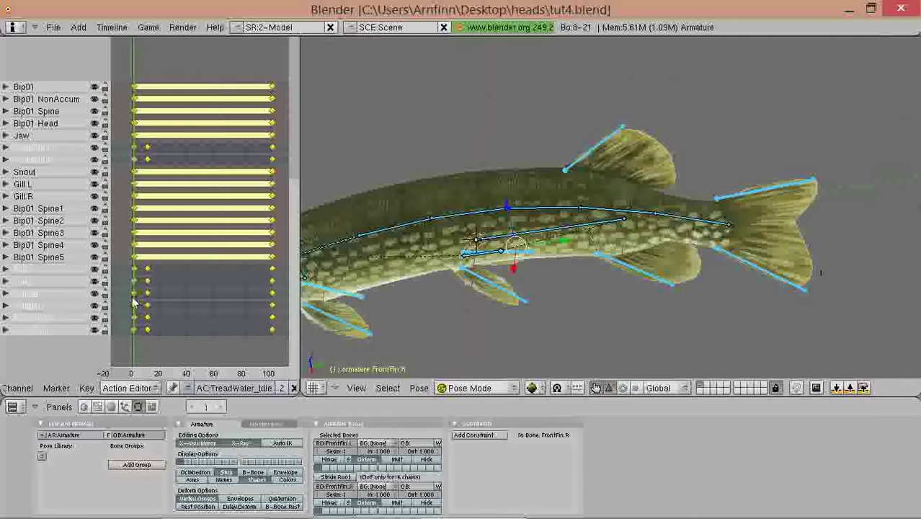
key("alt+a")
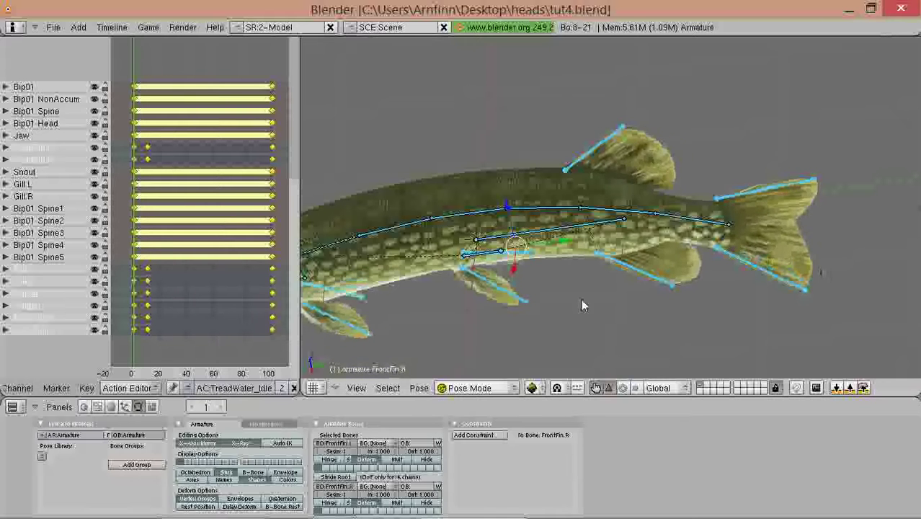
key("Escape")
mouse_move(121, 295)
left_mouse_down()
mouse_move(149, 303)
mouse_move(123, 302)
left_mouse_up()
middle_click_drag(179, 296, 212, 264)
scroll(182, 269, "up", 1)
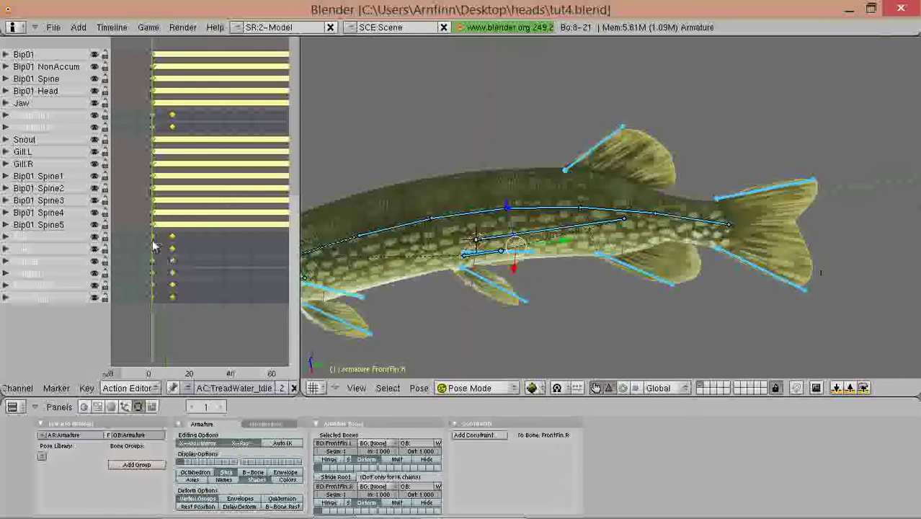
- Select the fin and tail bones' keyframes at frame 1 and try to duplicate them
right_click(154, 238)
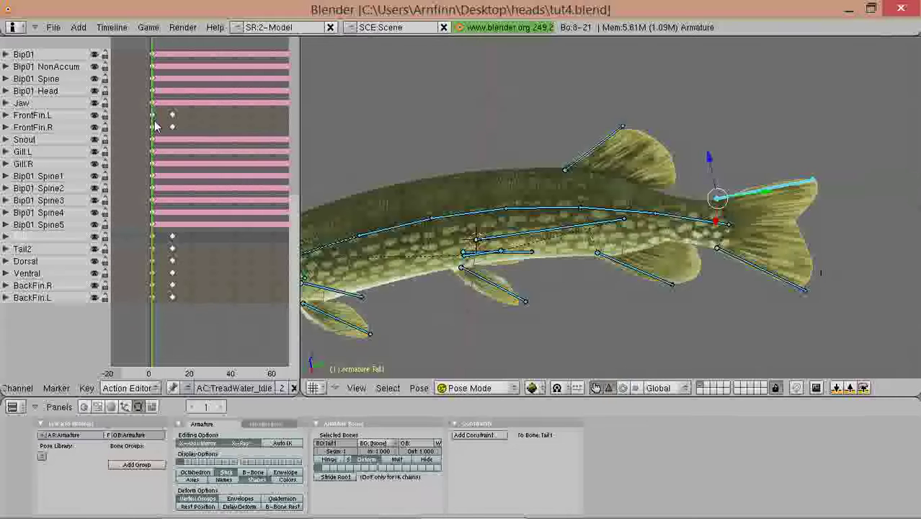
key("b")
left_click_drag(160, 110, 144, 131)
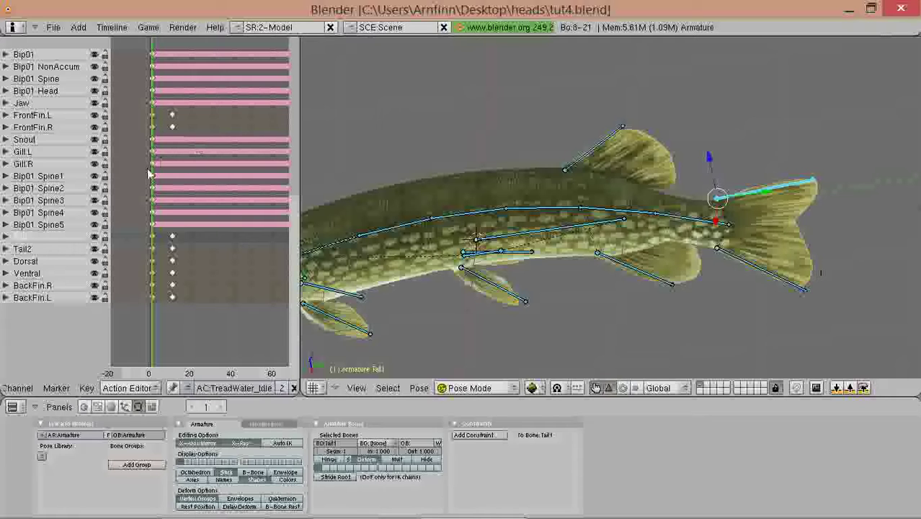
key("shift+d")
right_click(196, 175)
- Set keyframe auto-snapping to Nearest Frame and widen the Action Editor area
scroll(262, 389, "down", 5)
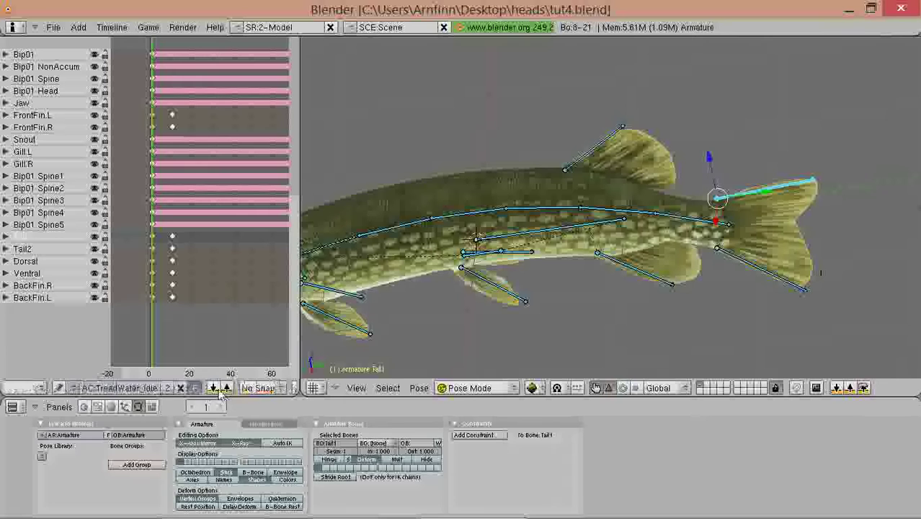
scroll(238, 393, "down", 2)
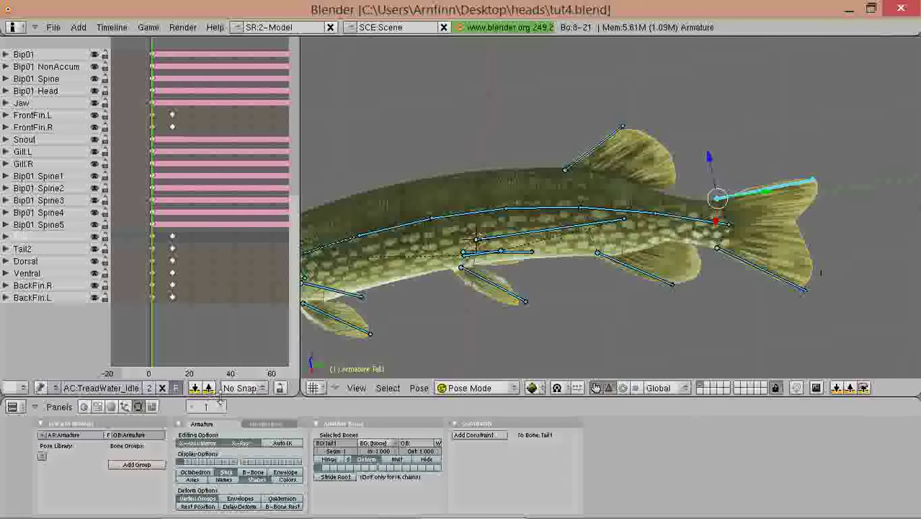
left_click(262, 392)
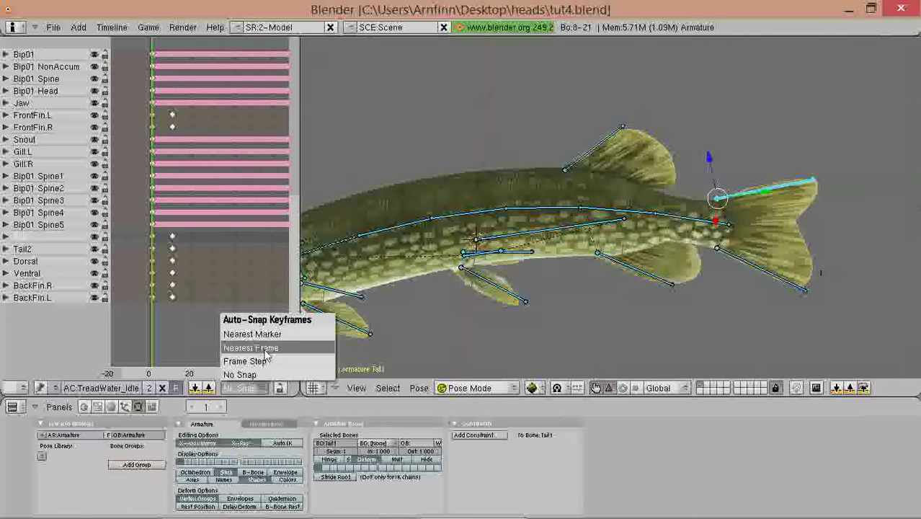
left_click(265, 350)
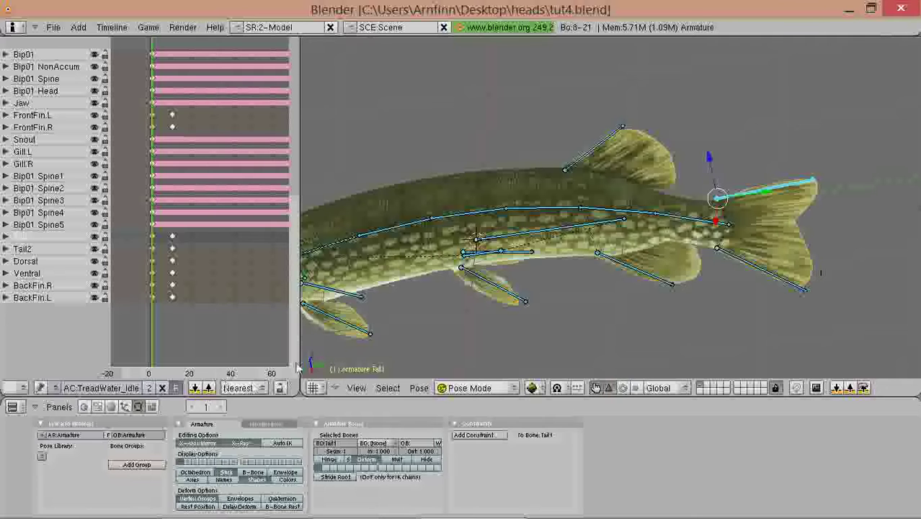
left_click_drag(296, 363, 457, 361)
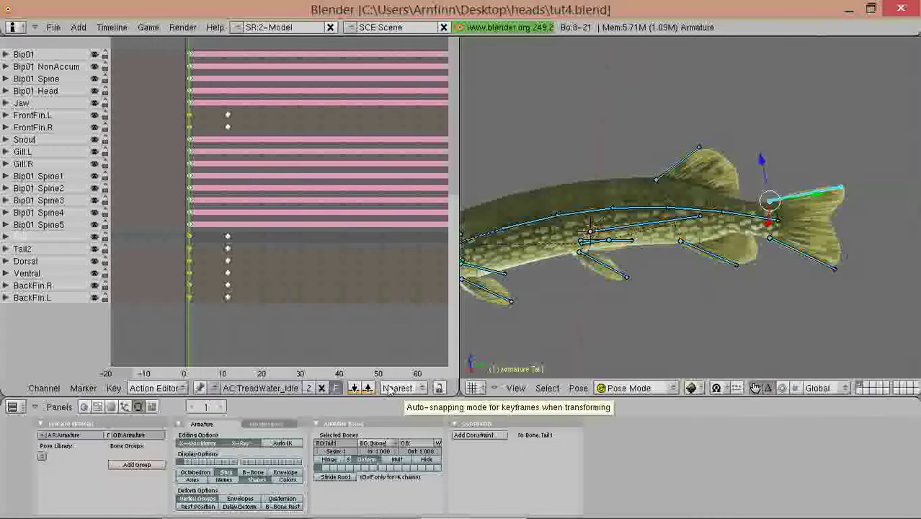
- Switch the Action Editor area to the Timeline and enable automatic keyframing in Add/Replace Keys mode
scroll(57, 388, "left", 3)
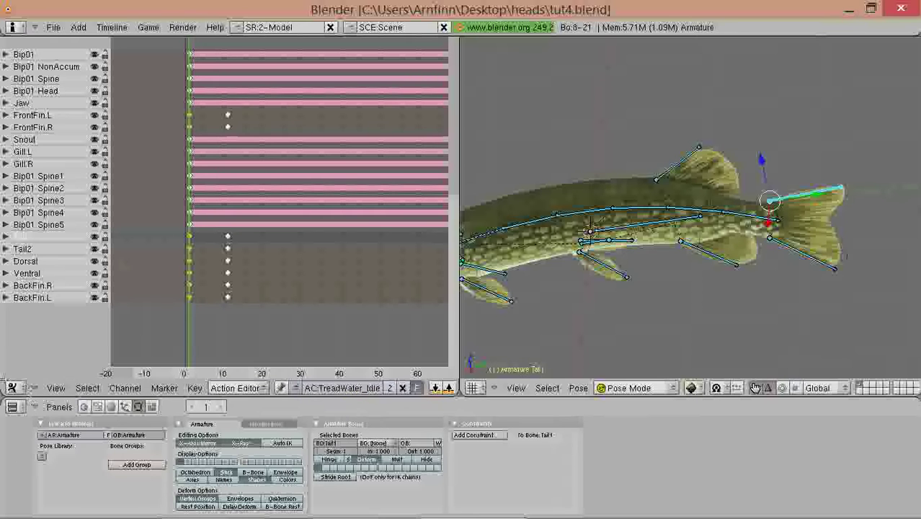
left_click(12, 387)
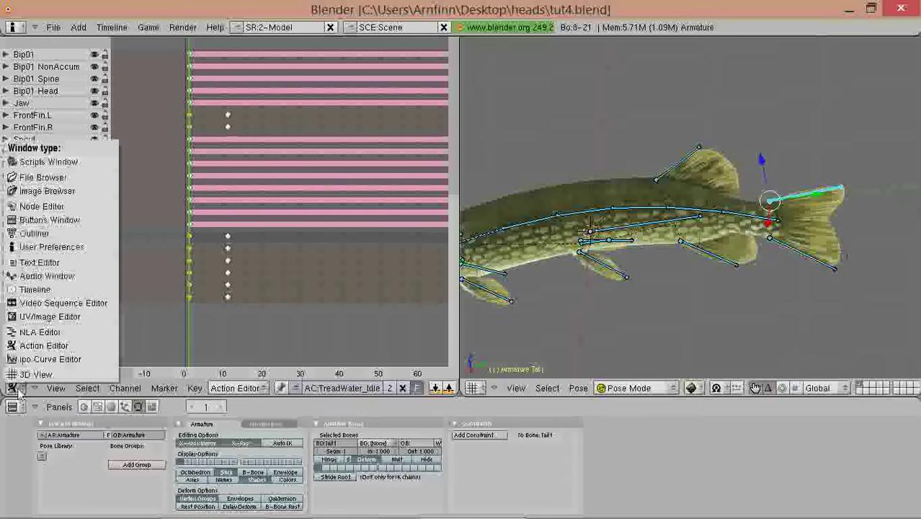
left_click(27, 291)
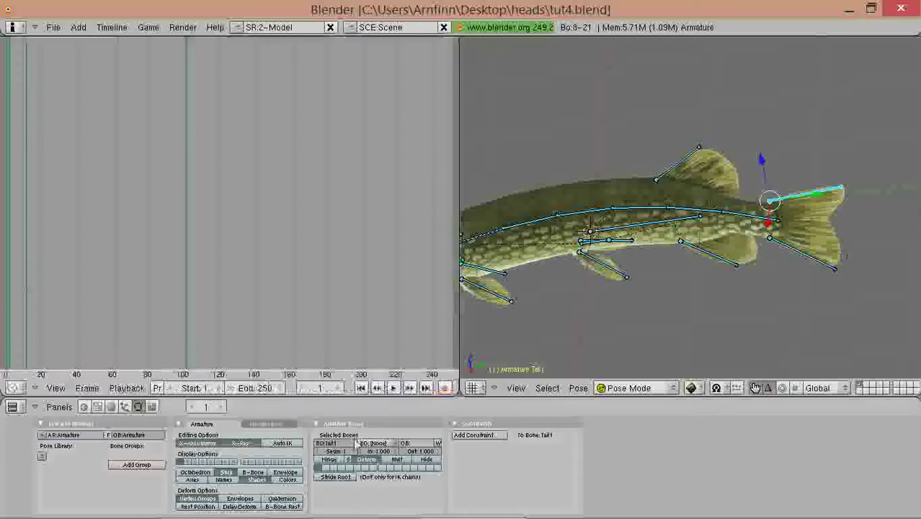
scroll(361, 389, "down", 4)
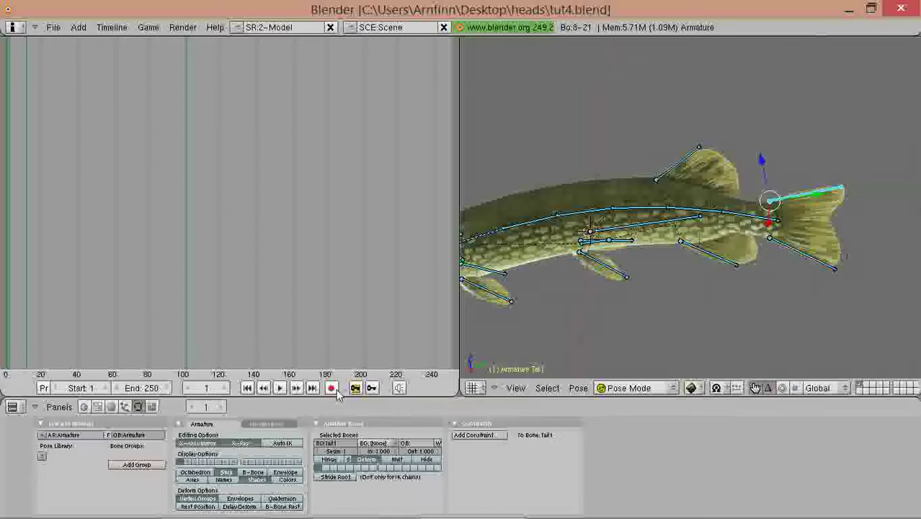
left_click(332, 389)
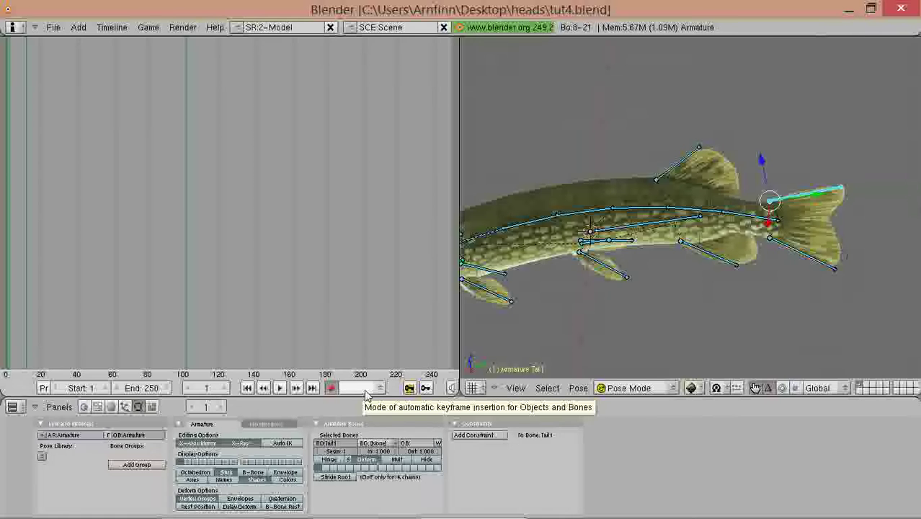
left_click(366, 389)
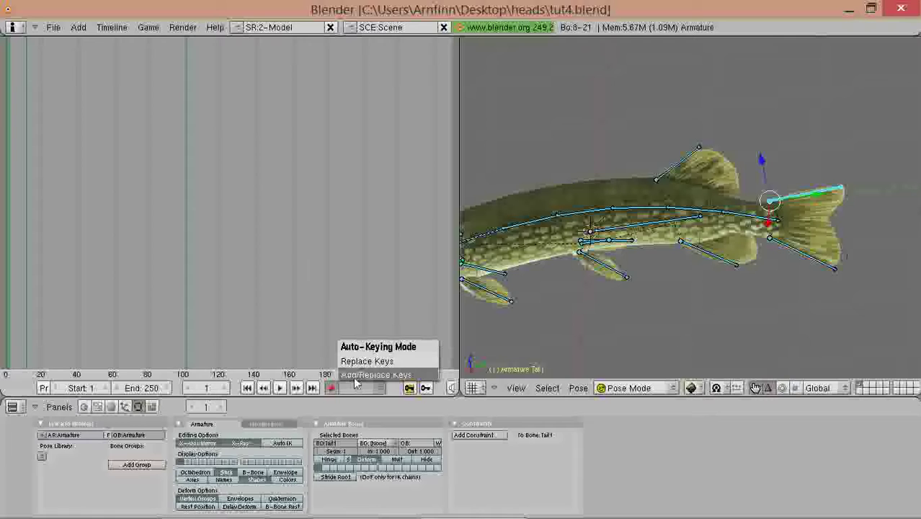
left_click(355, 377)
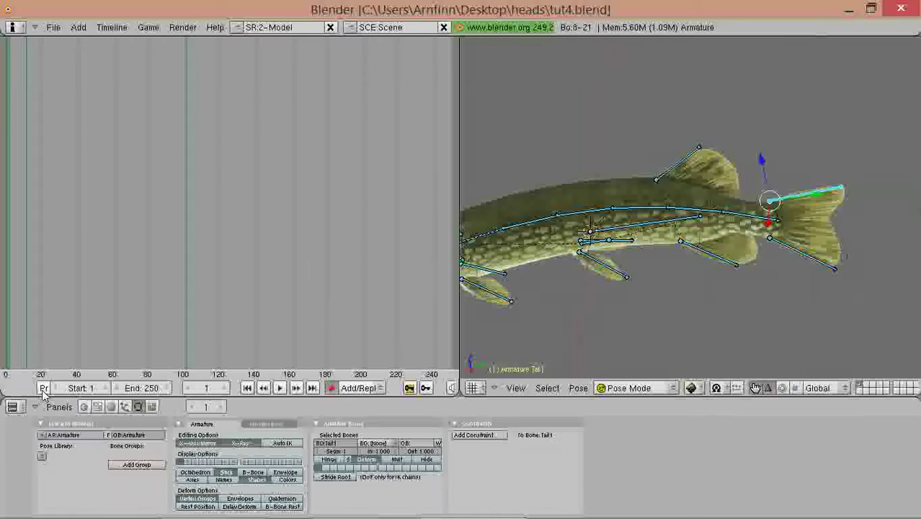
- Return the Timeline area to the Action Editor and try moving the selected frame 1 fin and tail keyframes
scroll(43, 392, "up", 5)
left_click(14, 387)
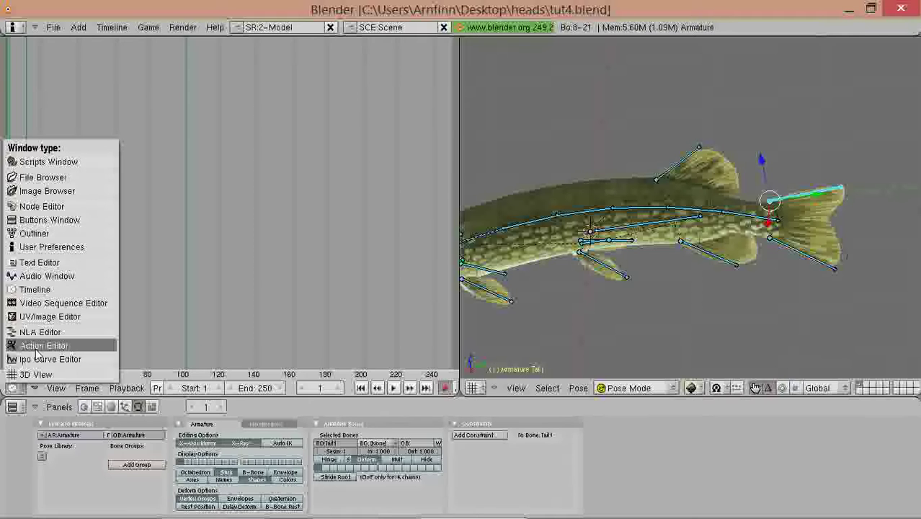
left_click(25, 347)
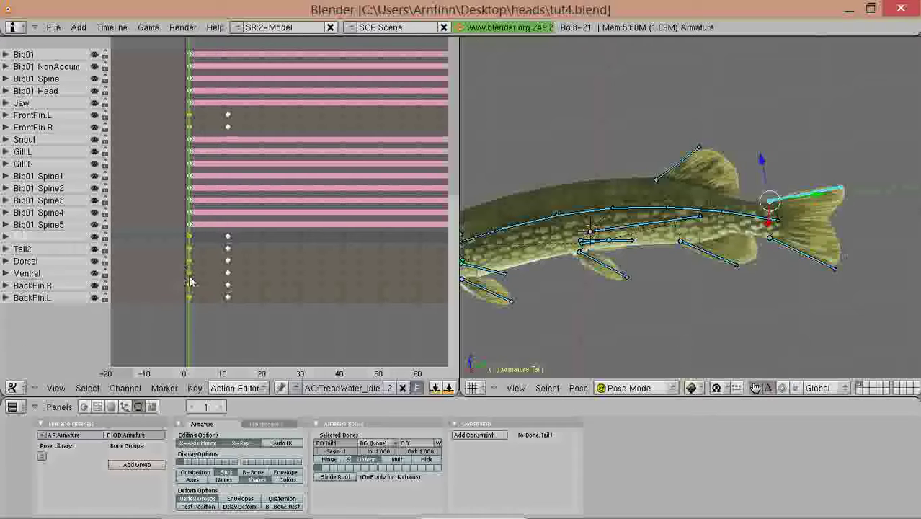
key("g")
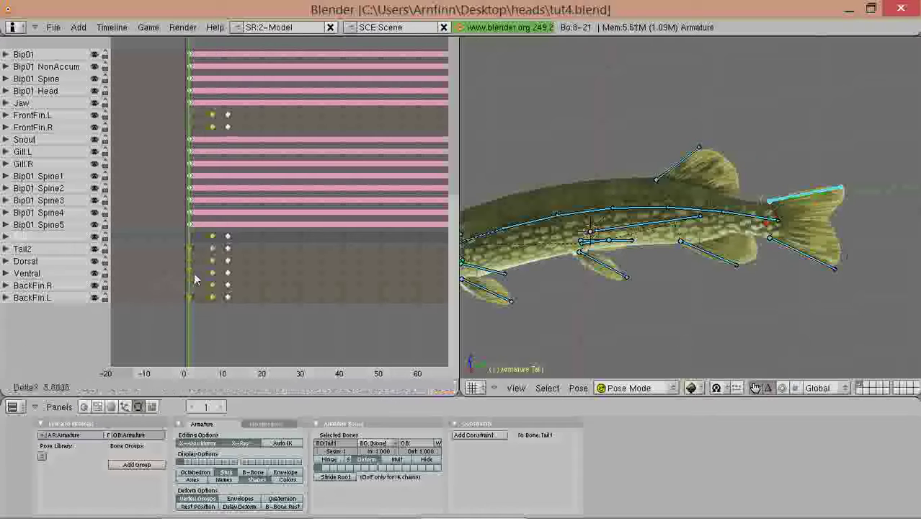
key("Escape")
- In side view at frame 21, rotate the Bip01 Spine1 bone about 36 degrees to record an automatic keyframe
key("KP_3")
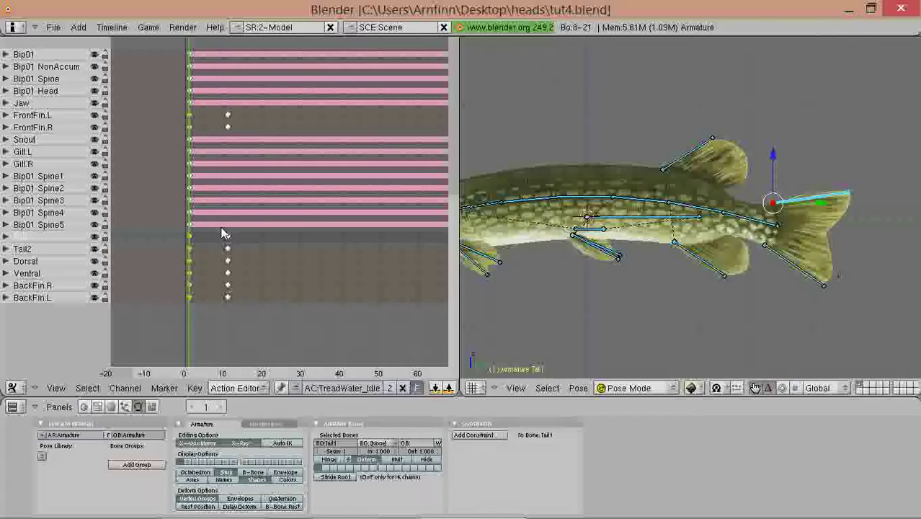
middle_click_drag(221, 245, 268, 252)
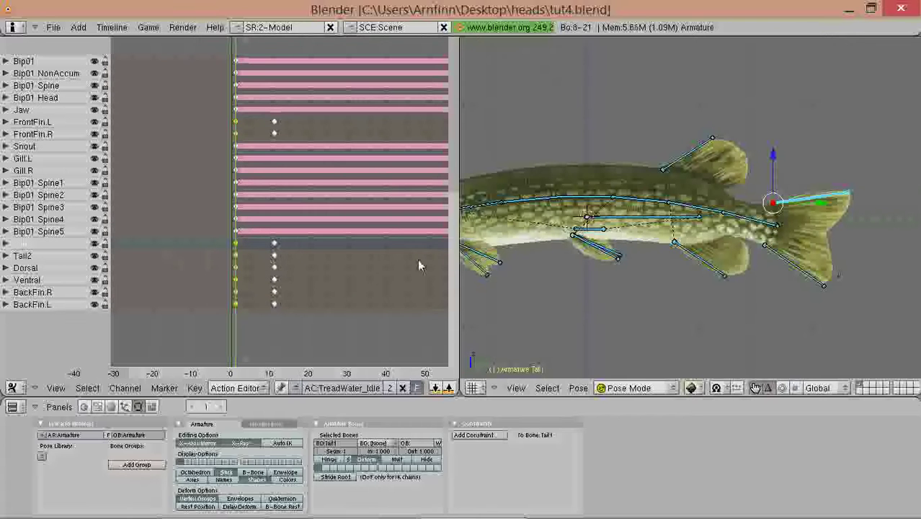
key("Up")
key("Up")
key("Home")
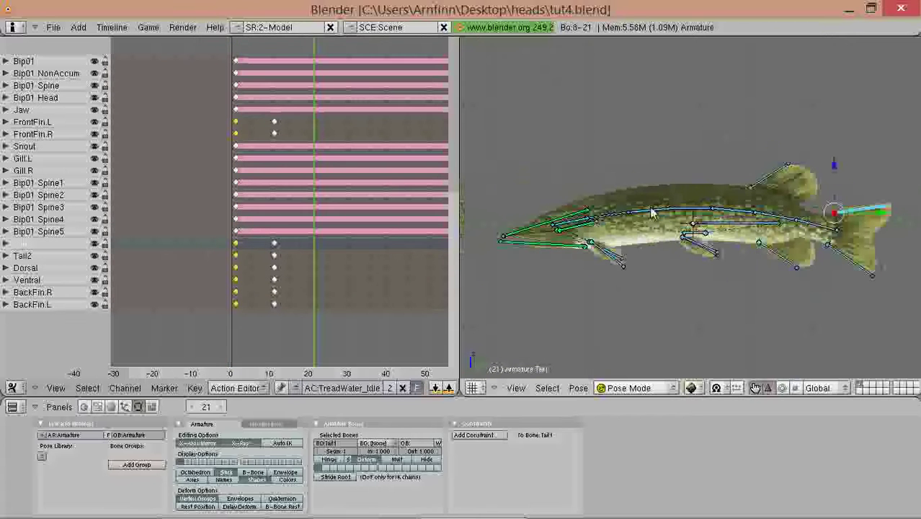
right_click(656, 226)
key("r")
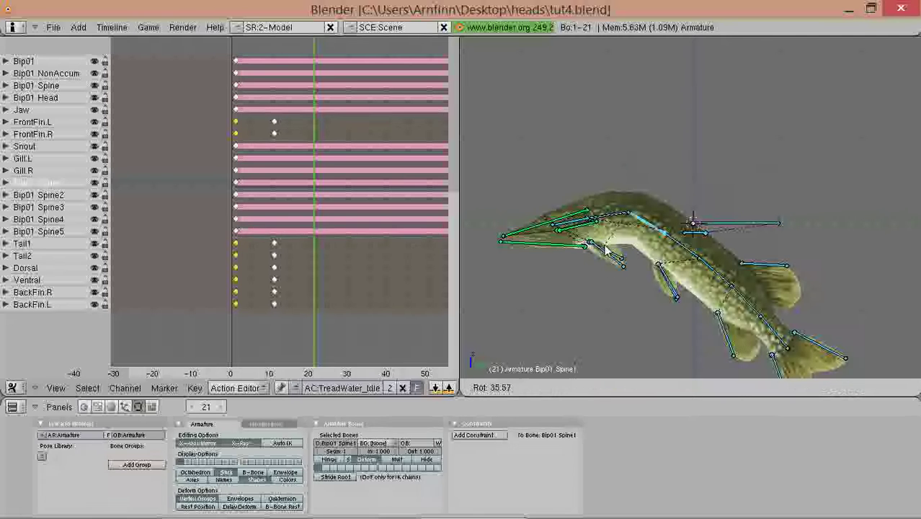
left_click(606, 250)
- Scrub between frame 21 and frame 1 to examine the spine bend across the full action range
middle_click_drag(733, 252, 699, 233, "shift")
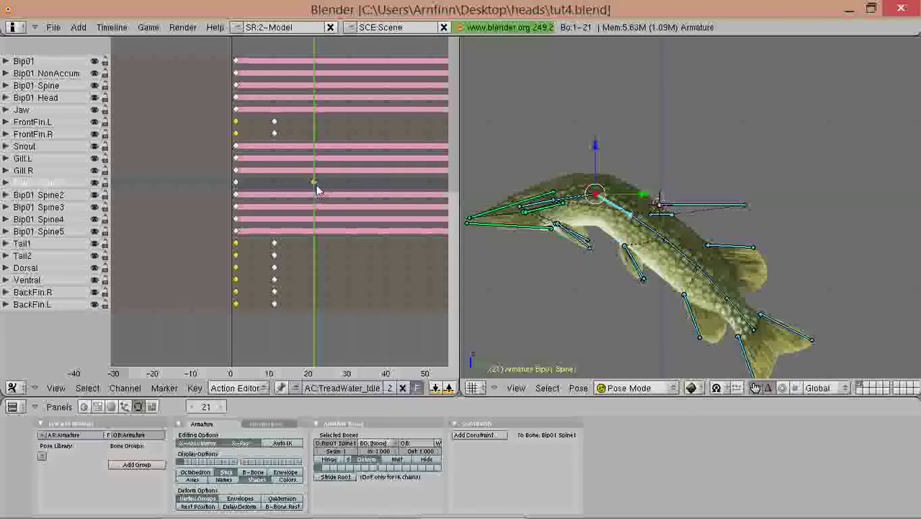
left_click_drag(317, 189, 234, 204)
middle_click_drag(356, 196, 202, 209)
scroll(302, 207, "down", 2)
middle_click_drag(283, 206, 254, 207)
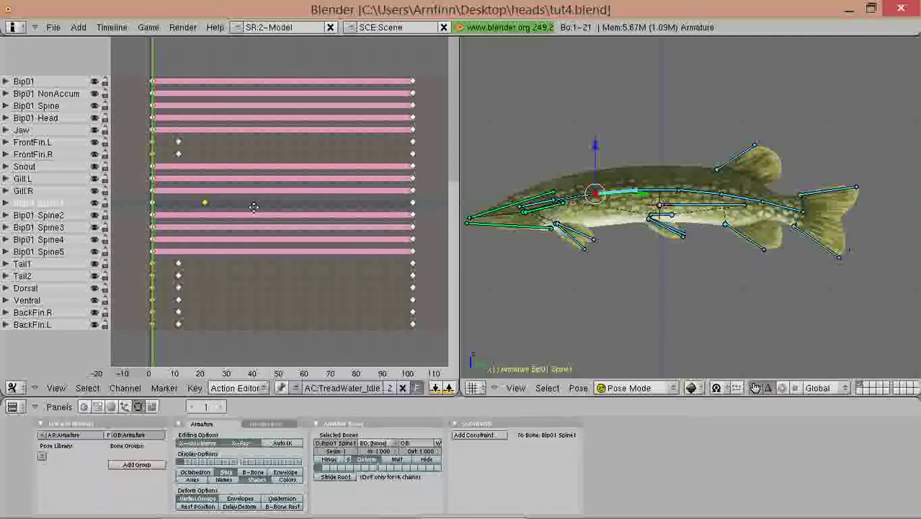
scroll(249, 209, "up", 1)
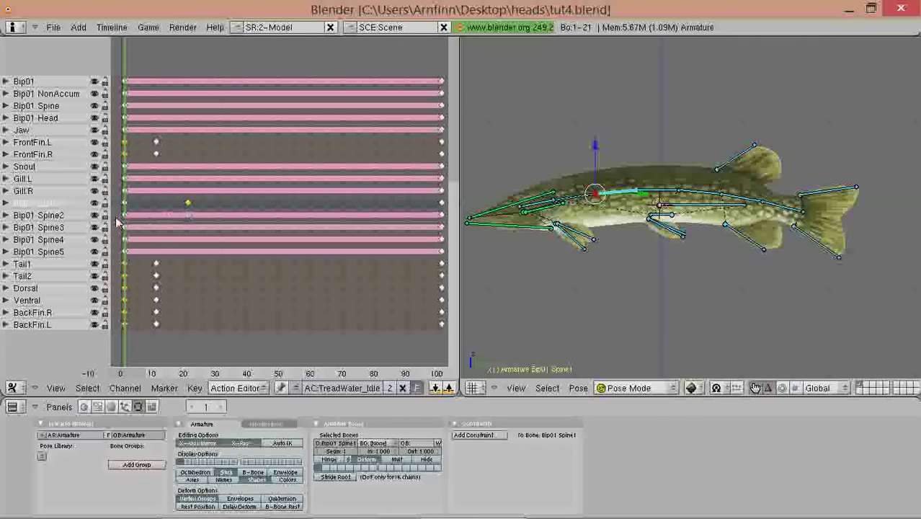
left_click(149, 225)
left_click_drag(152, 220, 57, 219)
left_click_drag(315, 221, 100, 219)
- Delete the Bip01 Spine1 keyframe at frame 21
right_click(188, 204)
key("x")
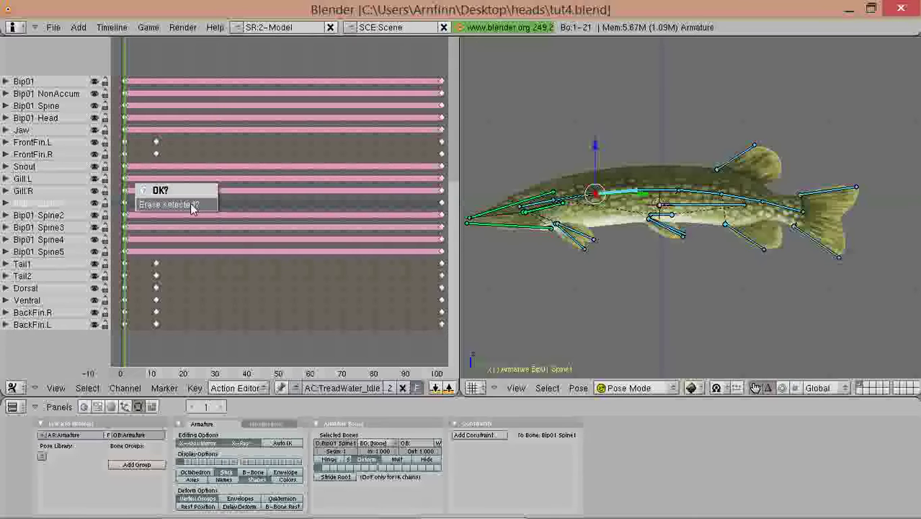
left_click(190, 203)
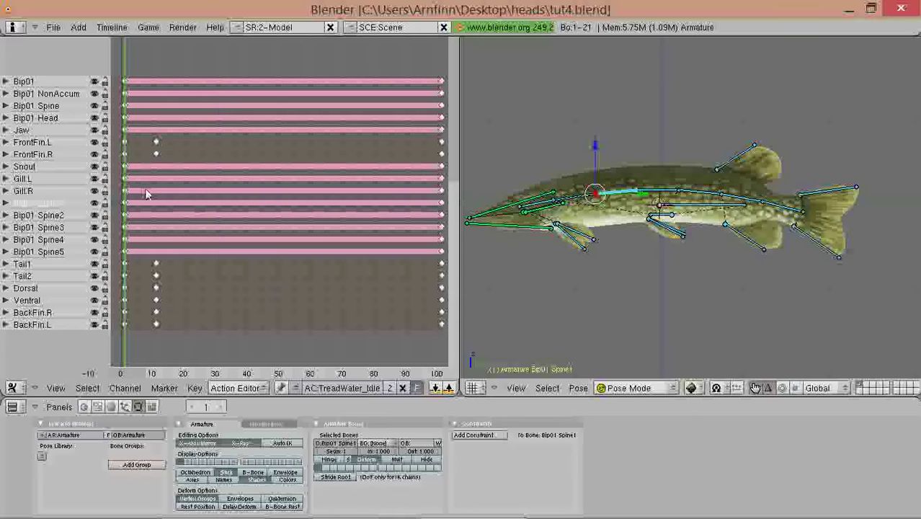
- Play the action and scrub back to frame 1 to examine the timing of the fin and tail motion
key("alt+a")
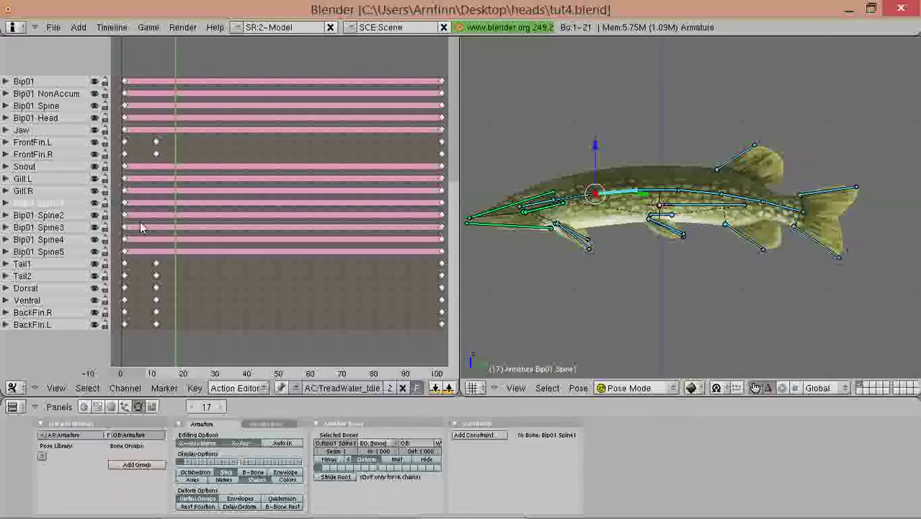
scroll(667, 232, "up", 1)
scroll(666, 232, "up", 2)
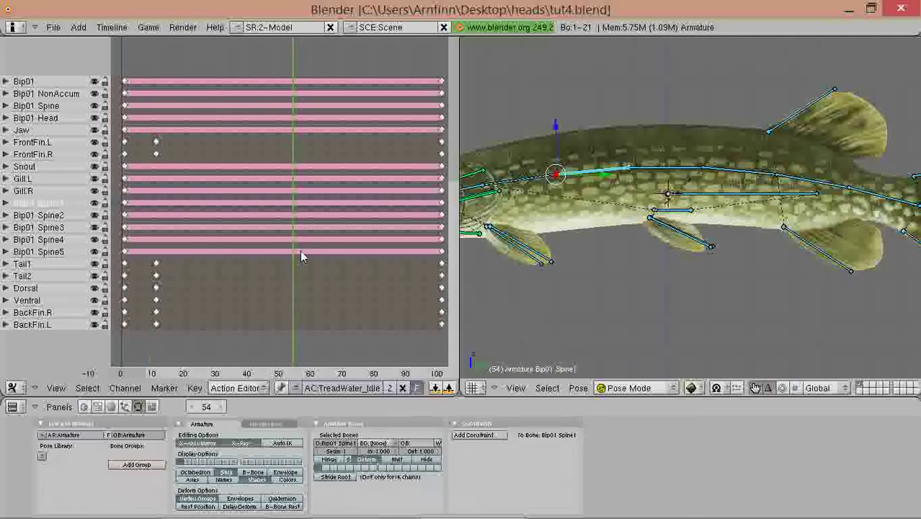
left_click_drag(301, 252, 16, 253)
middle_click_drag(652, 243, 510, 265, "shift")
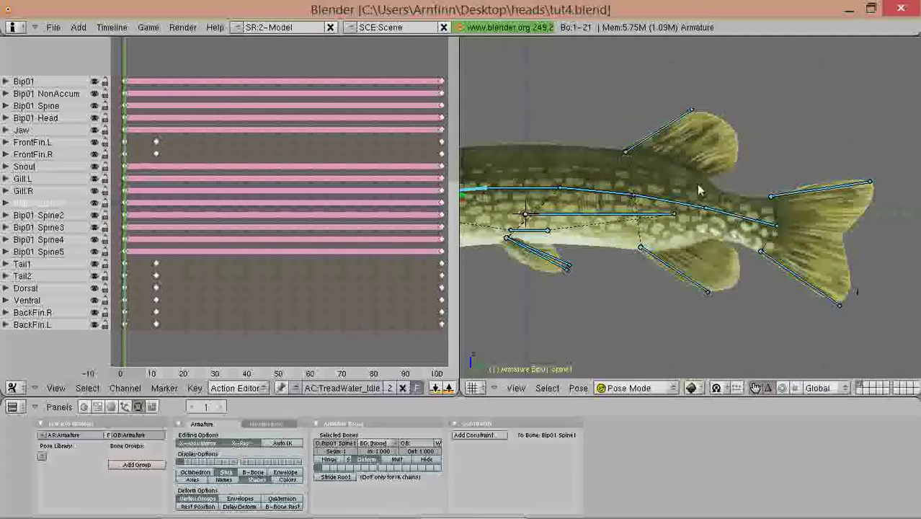
key("alt+a")
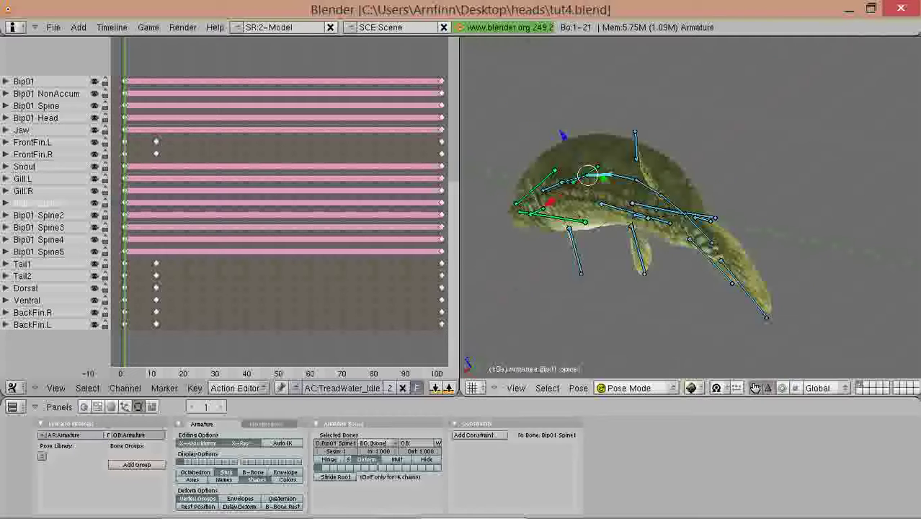
- Move the fin and tail keyframes at frame 11 ten frames later to frame 21
right_click(158, 143)
key("b")
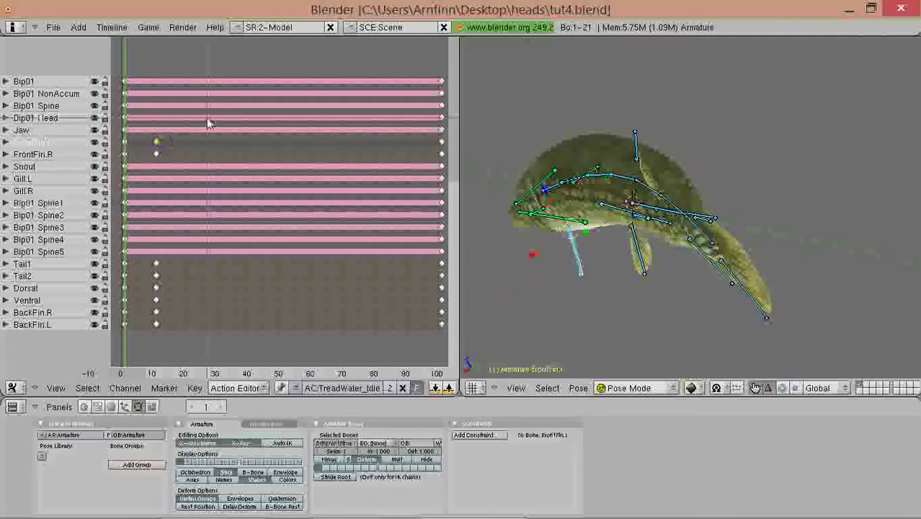
left_click_drag(207, 117, 153, 318)
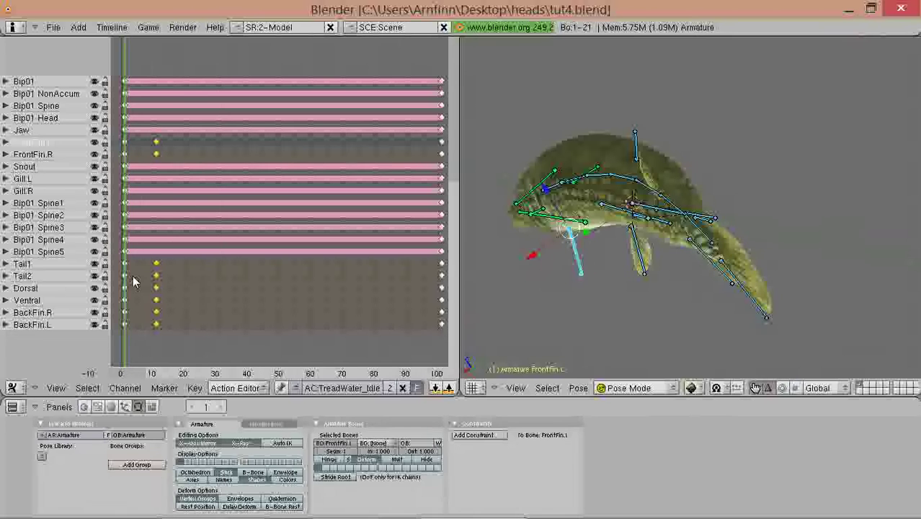
left_click_drag(130, 274, 117, 288)
key("alt+a")
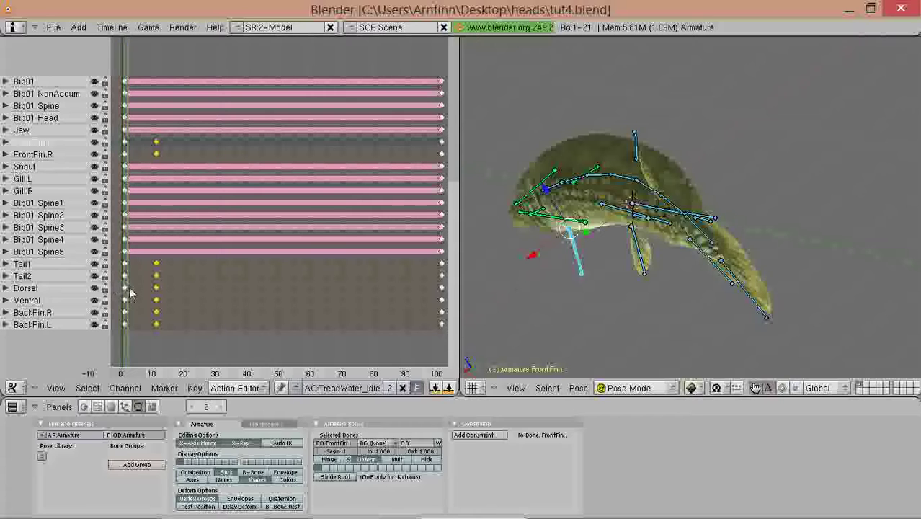
key("Escape")
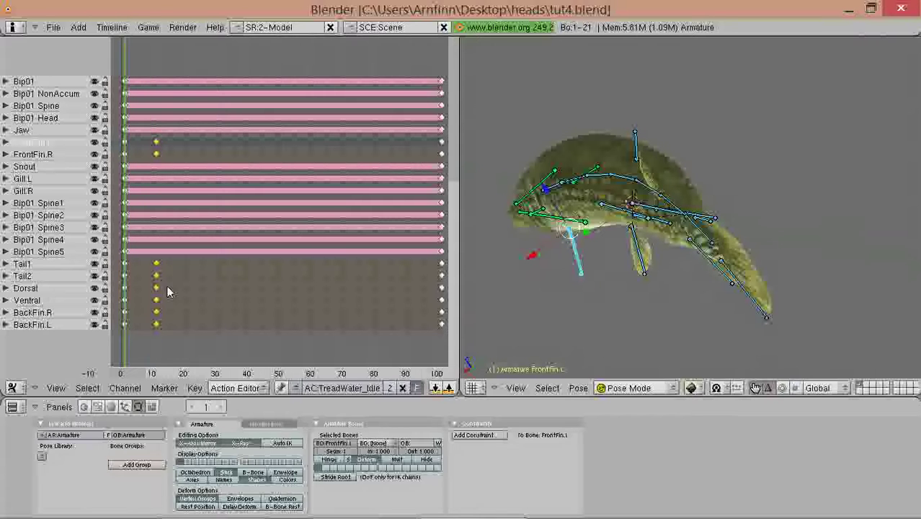
key("g")
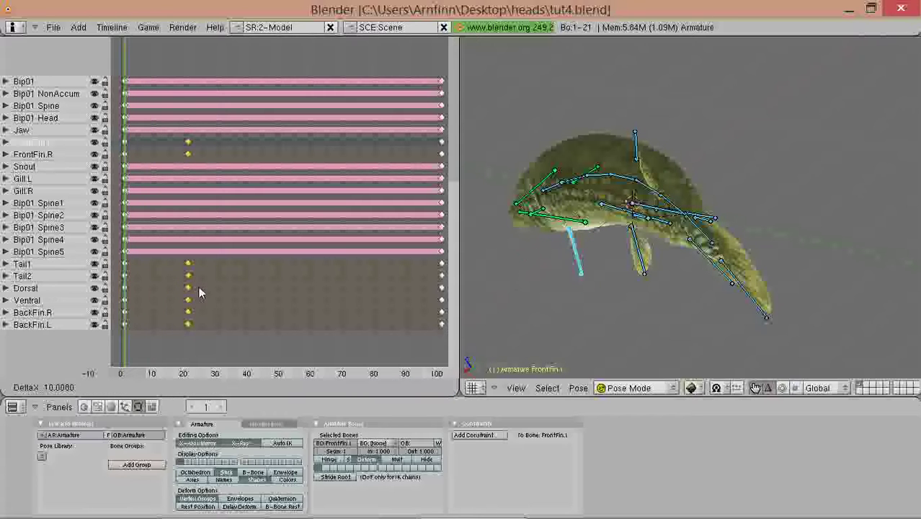
left_click(199, 286)
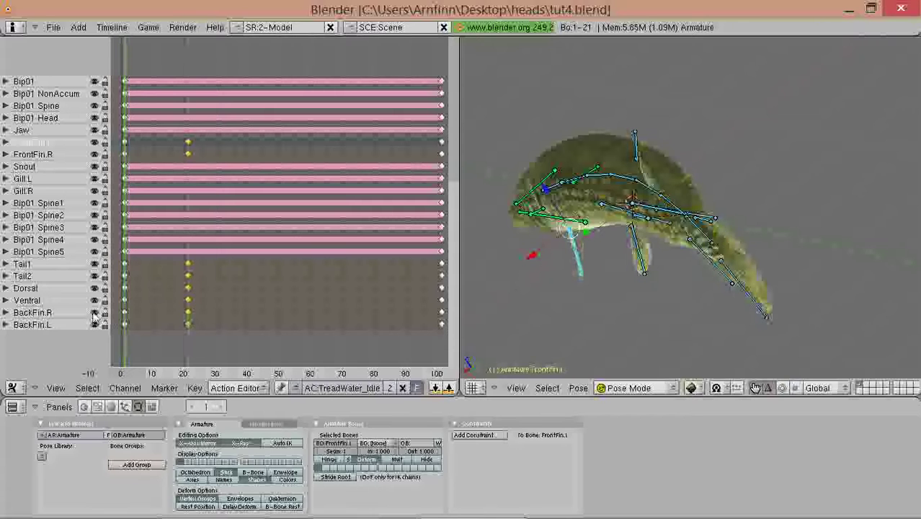
mouse_move(148, 315)
left_mouse_down()
mouse_move(211, 320)
mouse_move(131, 313)
left_mouse_up()
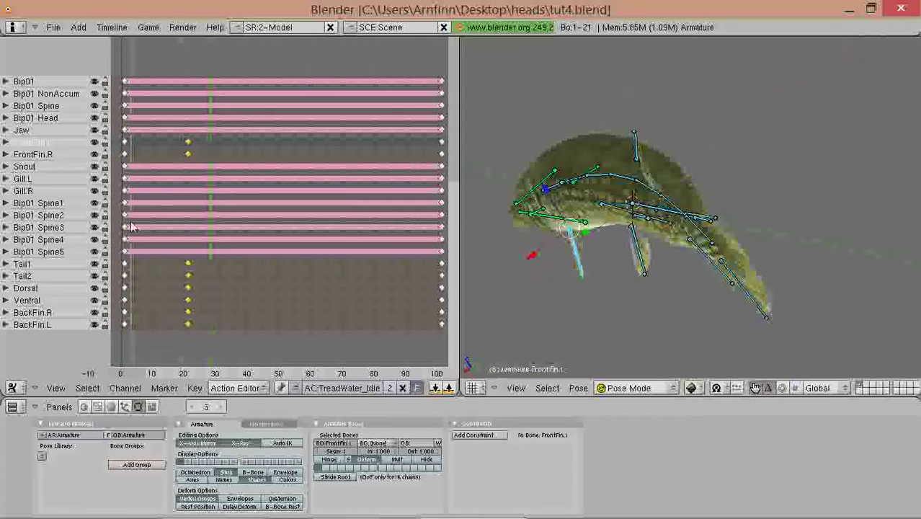
right_click(130, 156)
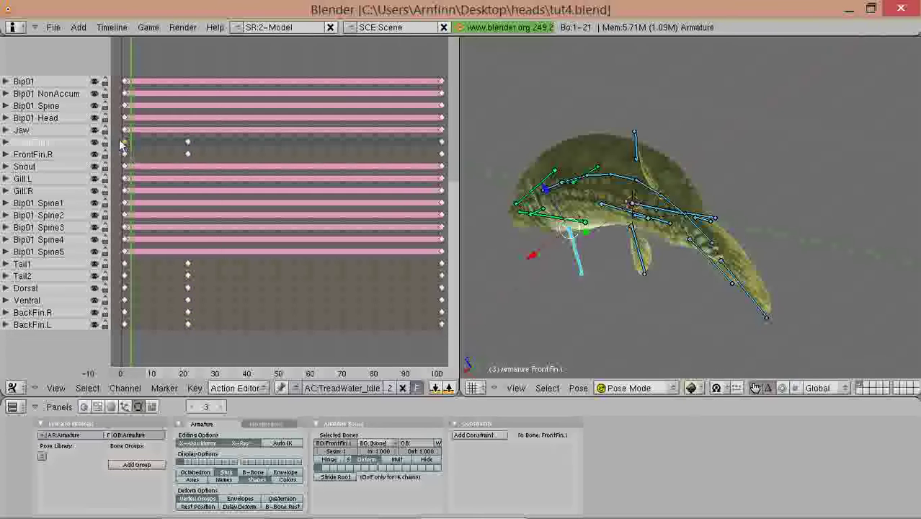
right_click(124, 153, "shift")
left_click_drag(183, 158, 182, 160)
key("b")
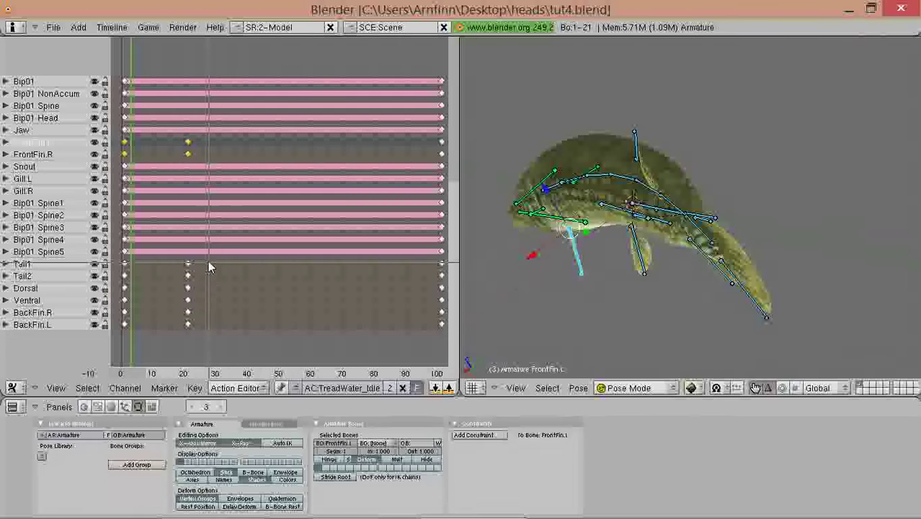
left_click_drag(208, 260, 112, 366)
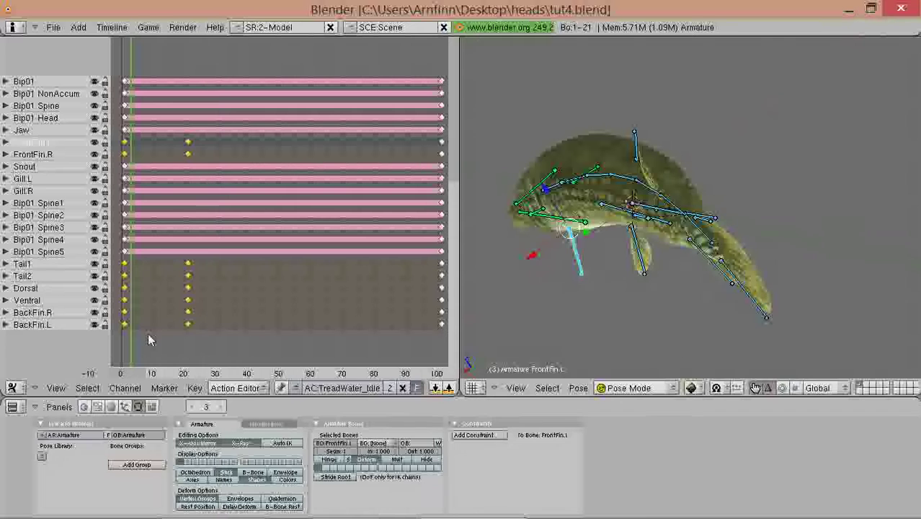
- Duplicate the fin and tail keyframes at frames 1 and 21 to frames 41 and 61
right_click(188, 325)
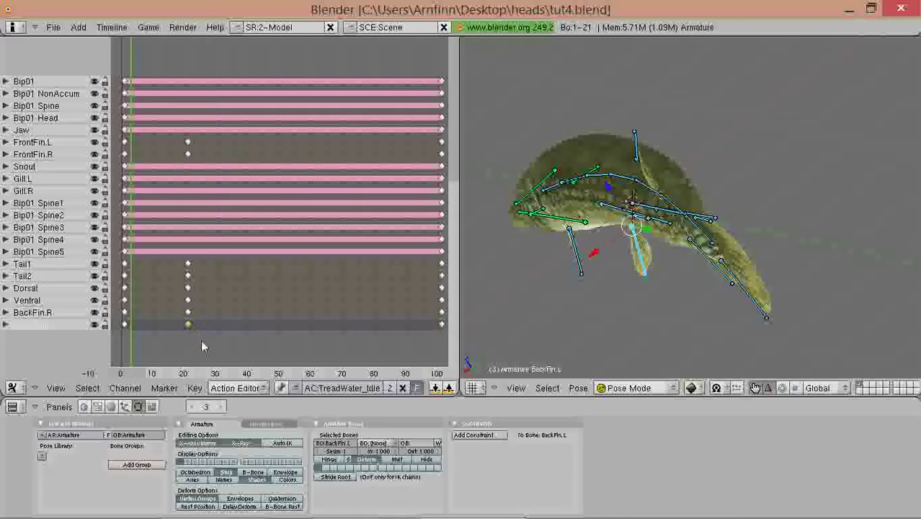
key("b")
left_click_drag(220, 336, 101, 266)
key("b")
left_click_drag(214, 164, 126, 144)
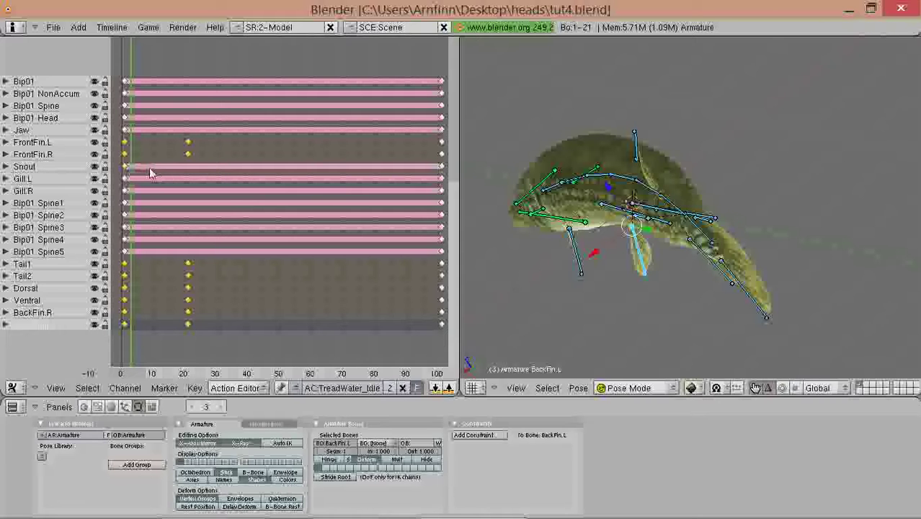
key("shift+d")
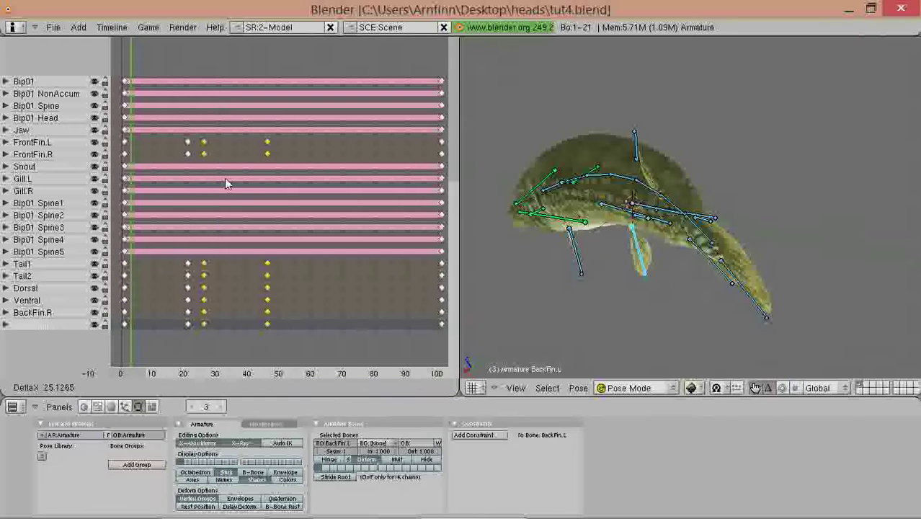
left_click(268, 181)
left_click_drag(153, 180, 290, 208)
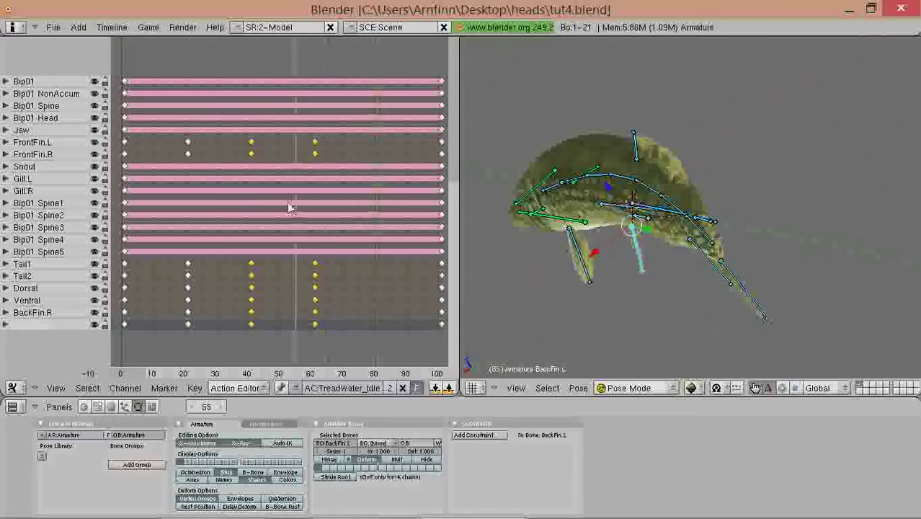
- Duplicate the selected fin and tail keyframes again, placing the copies at frames 81 and 101
middle_click_drag(298, 204, 156, 207)
middle_click_drag(227, 195, 267, 200)
key("shift+d")
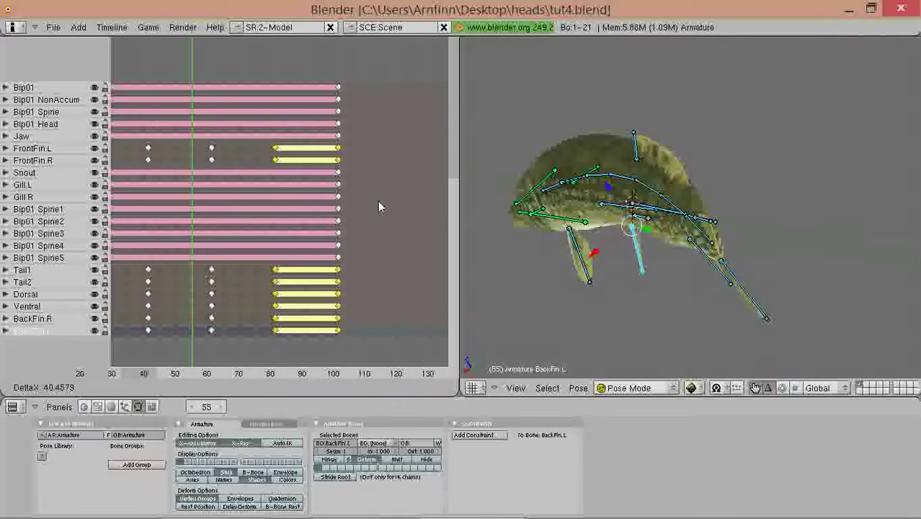
left_click(378, 201)
scroll(324, 205, "down", 3)
middle_click_drag(290, 207, 315, 208)
left_click_drag(192, 204, 302, 213)
- Shift the newest fin and tail keyframe copies one frame earlier, then realign them with the other channels' end keyframes at frame 101
middle_click_drag(305, 216, 370, 303, "ctrl")
left_click_drag(370, 303, 339, 299)
key("g")
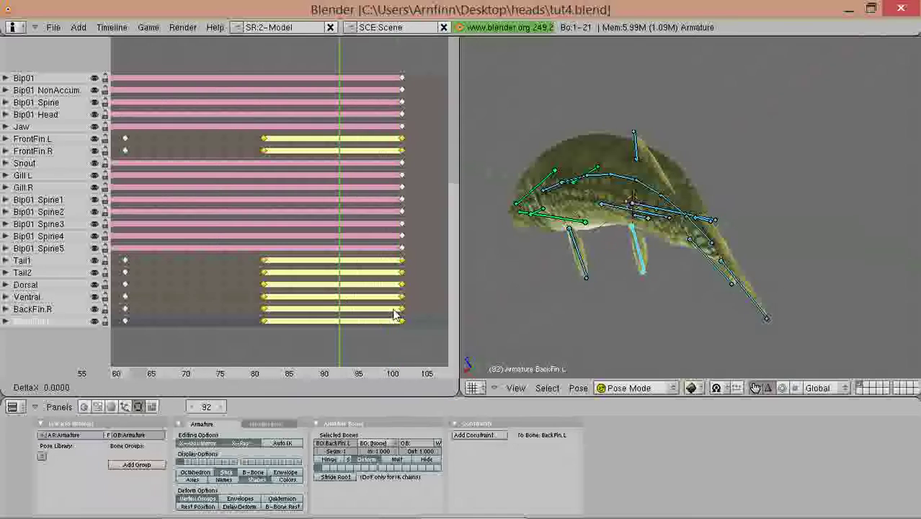
left_click(387, 315)
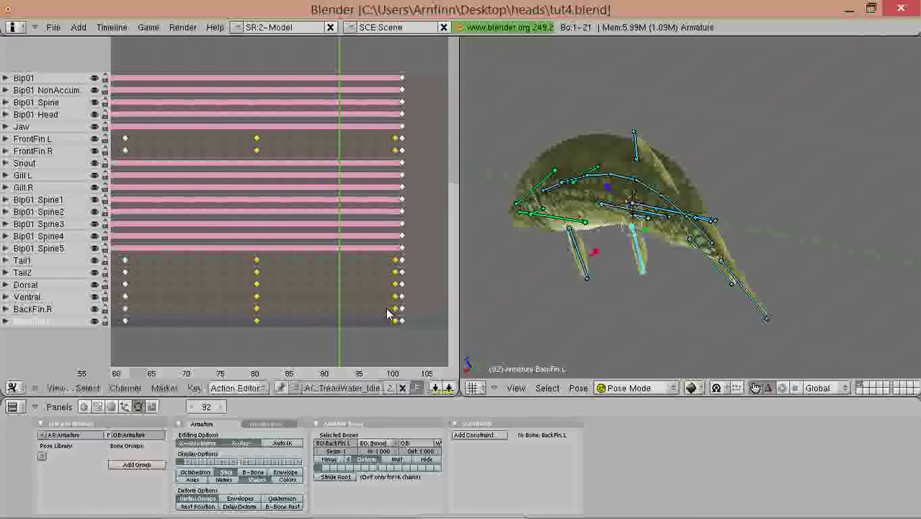
middle_click_drag(376, 292, 323, 285)
scroll(366, 303, "up", 2)
scroll(376, 303, "up", 4)
middle_click_drag(416, 306, 376, 285)
key("g")
left_click(390, 281)
right_click_drag(385, 260, 350, 262)
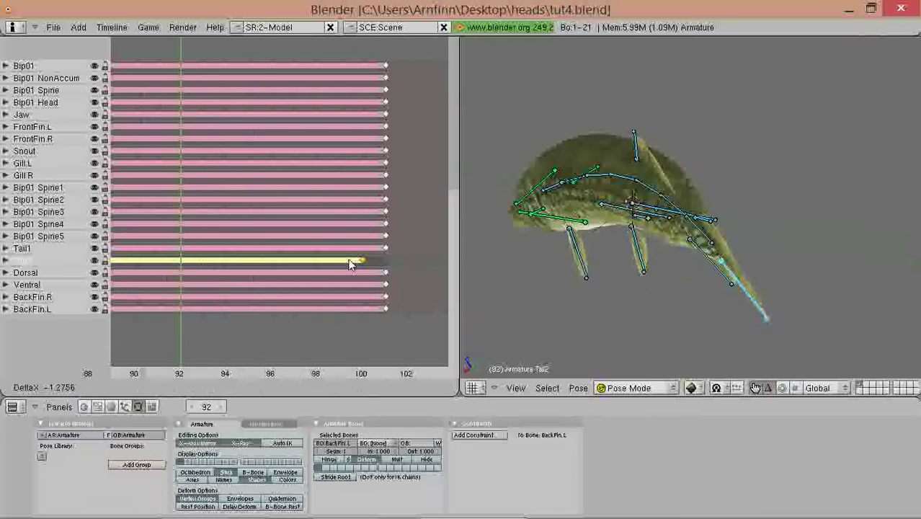
right_click(376, 261)
- Scrub between frame 1 and about frame 80 to compare the start pose with the repeated pose
scroll(376, 260, "down", 5)
left_click_drag(297, 255, 216, 258)
scroll(215, 258, "down", 6)
middle_click_drag(209, 258, 267, 264)
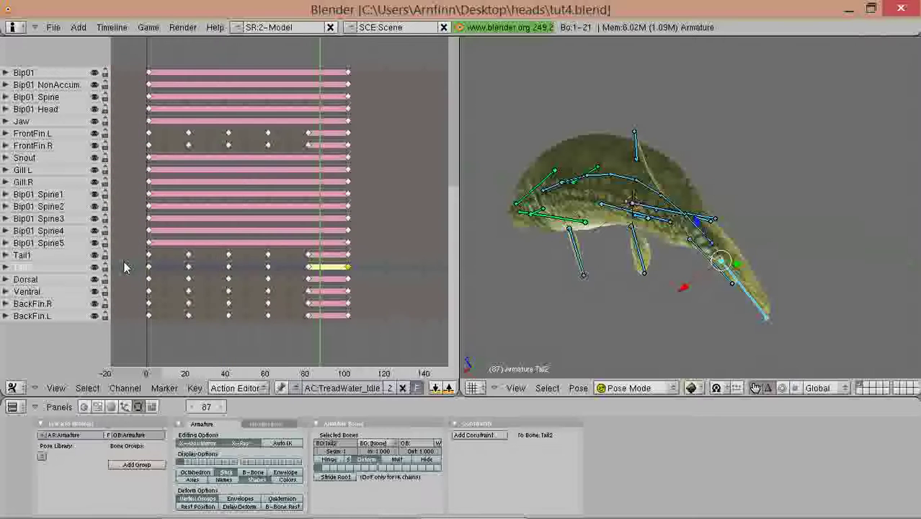
key("shift+Left")
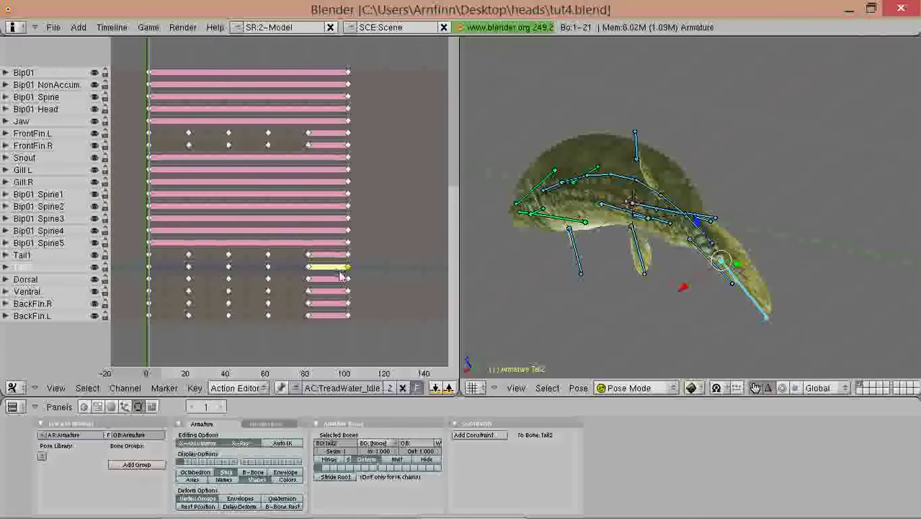
left_click_drag(343, 276, 305, 276)
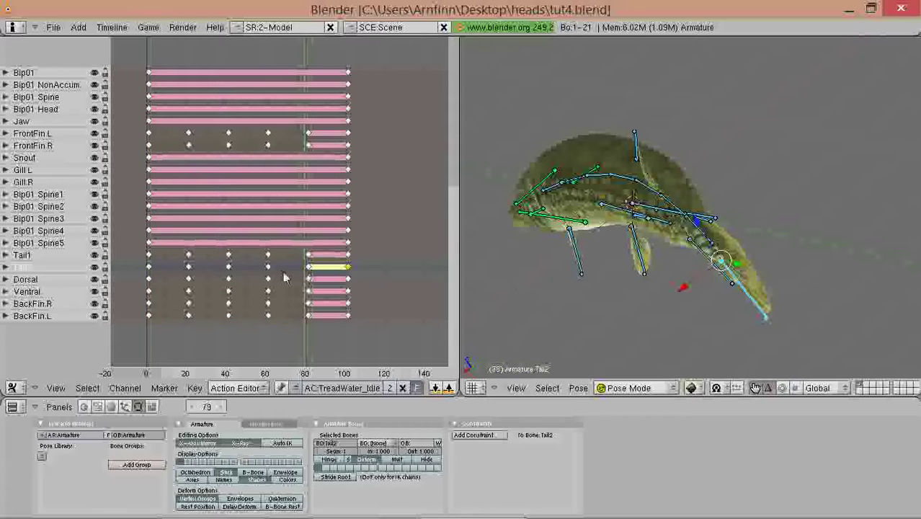
- Expand the Tail2 curve channels to examine their keyframes around frame 81, and collapse them again
left_click(5, 268)
left_click(8, 279)
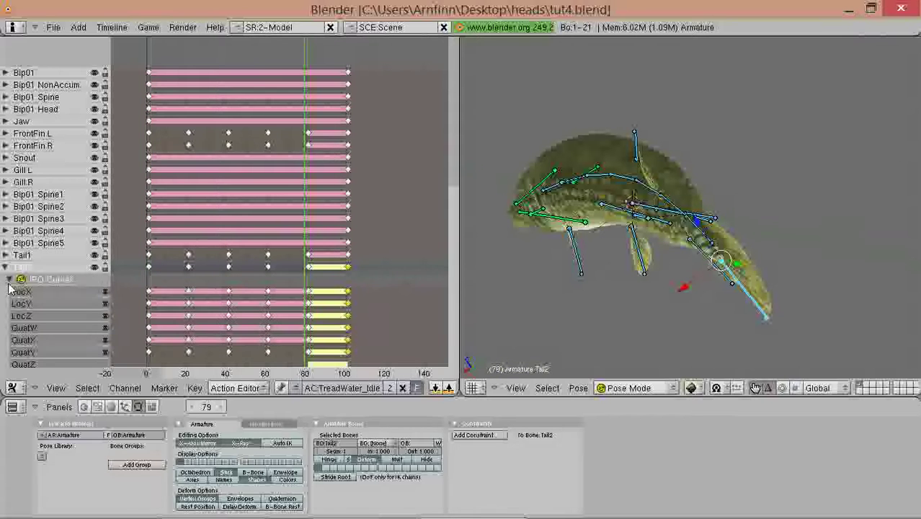
middle_click_drag(319, 268, 322, 209)
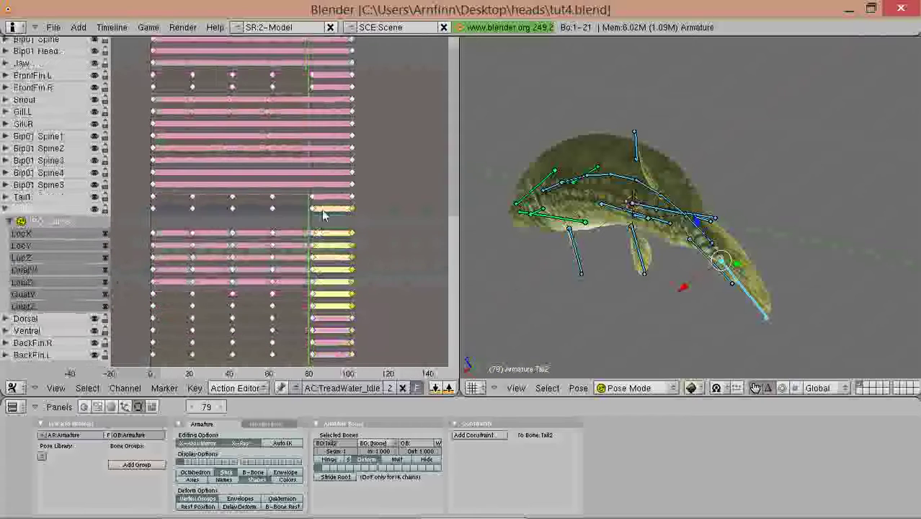
left_click(4, 209)
mouse_move(313, 203)
left_mouse_down()
mouse_move(303, 214)
mouse_move(312, 218)
left_mouse_up()
scroll(315, 218, "up", 2)
scroll(315, 219, "up", 1)
middle_click_drag(321, 225, 301, 237)
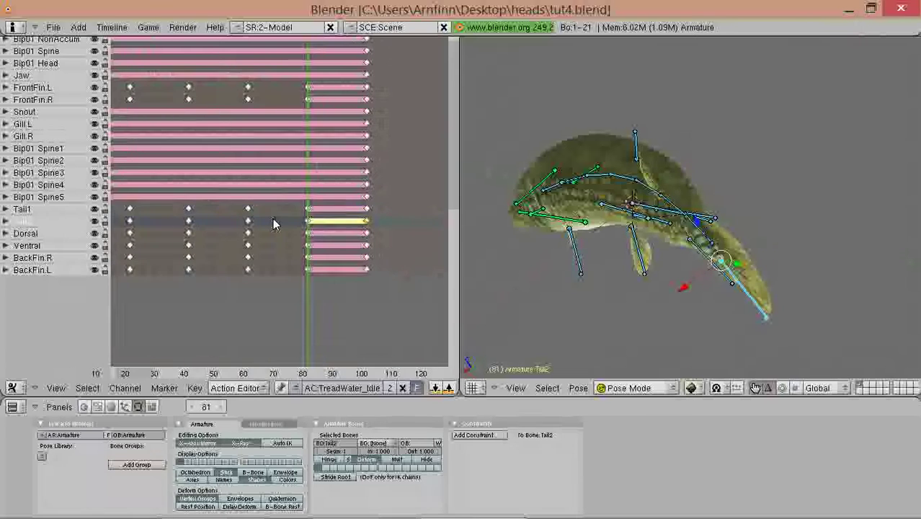
- Play the action from frame 1 and view the fish from above to examine the fin and tail motion
middle_click_drag(222, 205, 329, 240)
left_click_drag(196, 255, 143, 255)
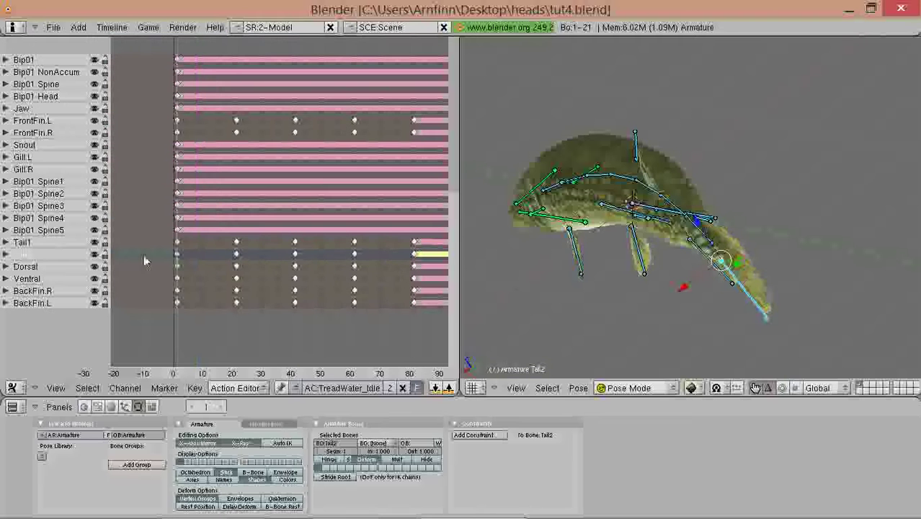
key("alt+a")
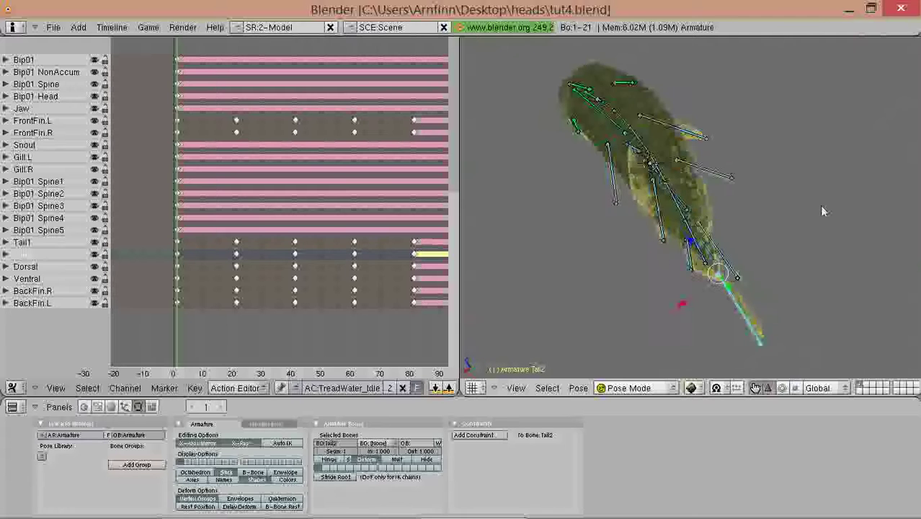
- Delete the keyframes at frame 101 on all bone channels
scroll(332, 220, "down", 3)
middle_click_drag(333, 220, 282, 237)
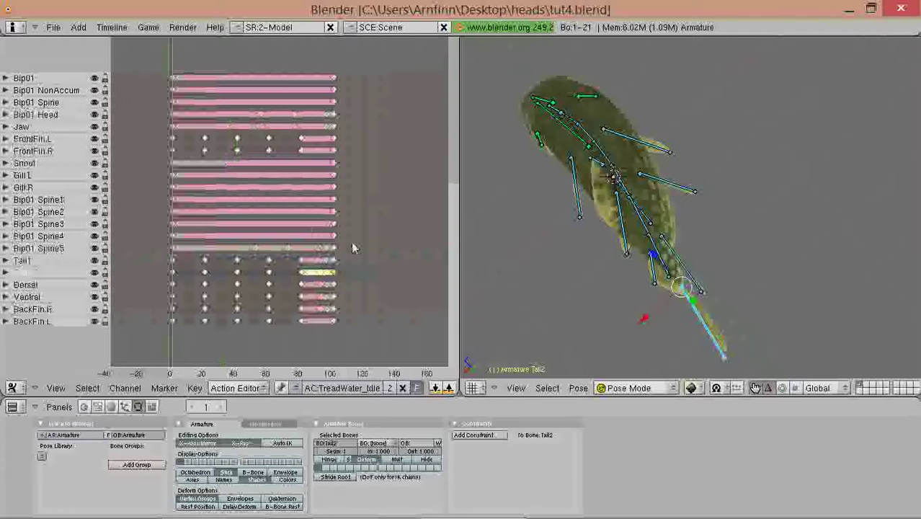
left_click(335, 320)
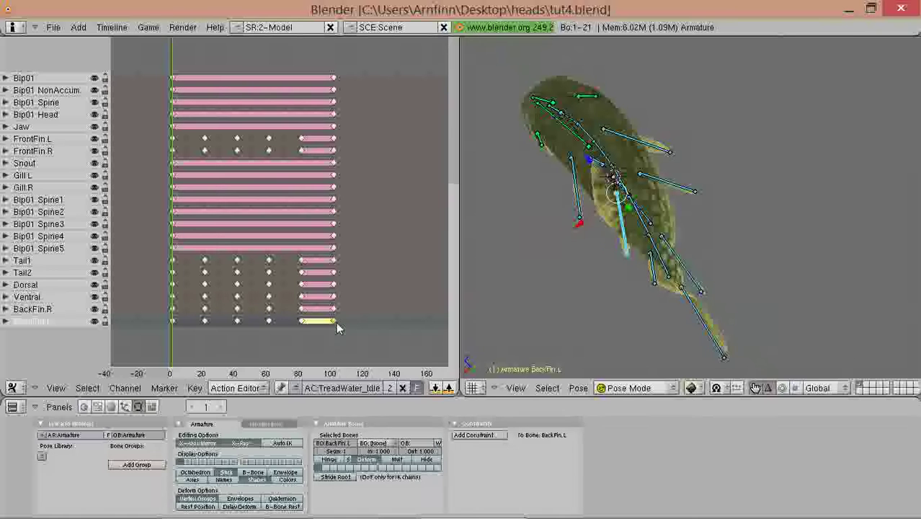
right_click(308, 323, "shift")
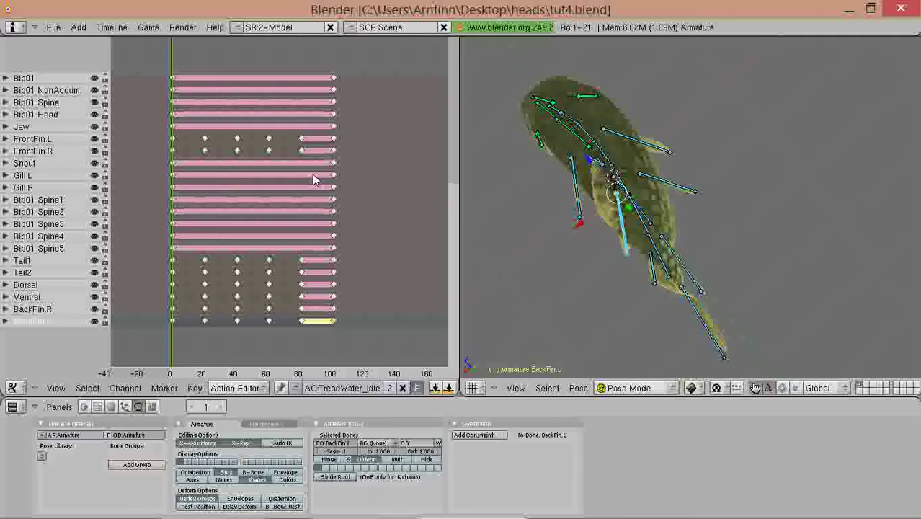
key("a")
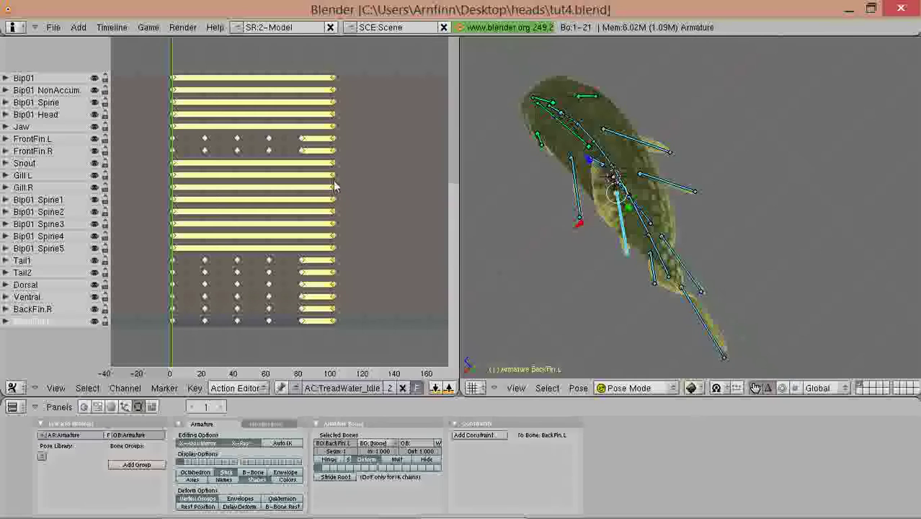
key("x")
left_click(345, 258)
- Scrub the shortened action back to frame 1 in a side view to examine the tail and back fin motion
left_click_drag(173, 257, 86, 290)
middle_click_drag(623, 277, 709, 241)
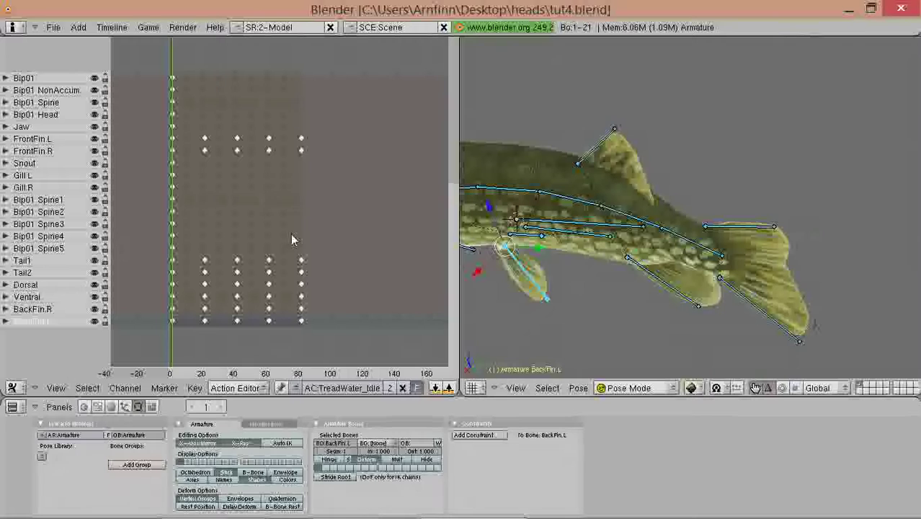
left_click(338, 270)
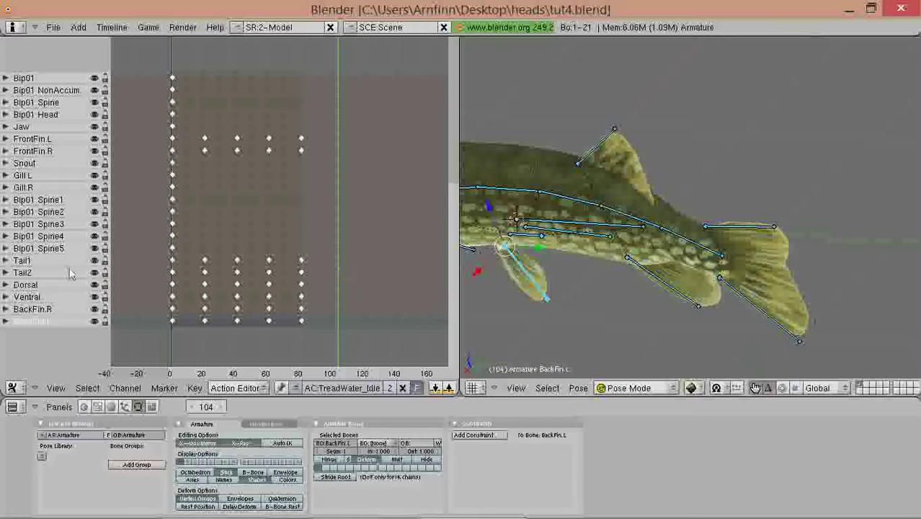
left_click(171, 296)
middle_click_drag(200, 300, 347, 304, "ctrl")
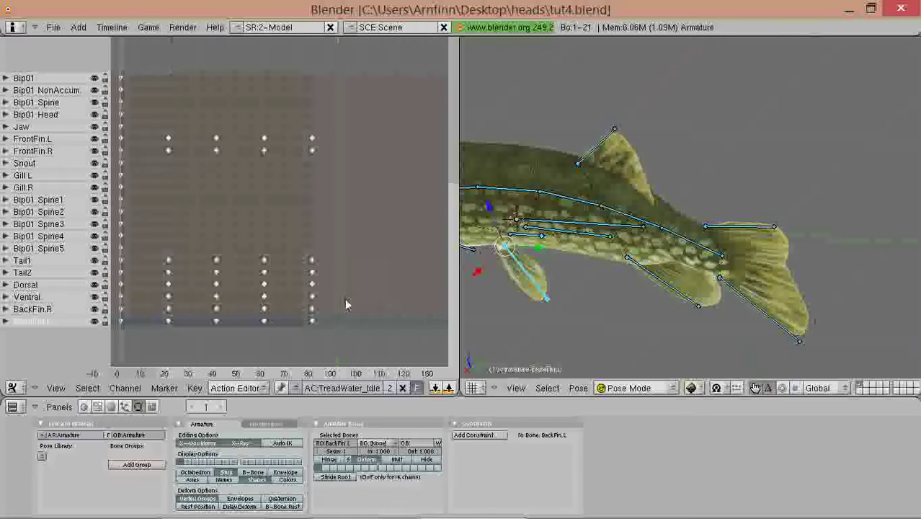
middle_click_drag(246, 292, 255, 295)
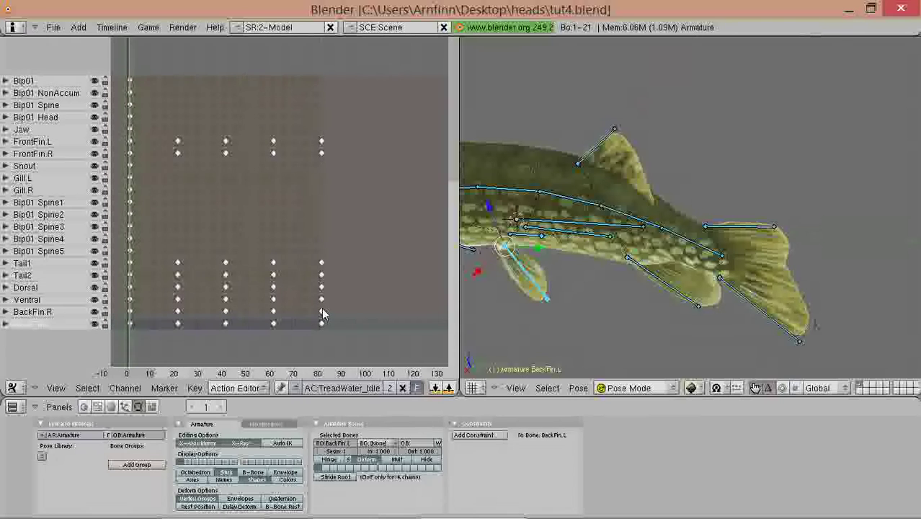
left_click_drag(319, 312, 156, 314)
key("shift+Left")
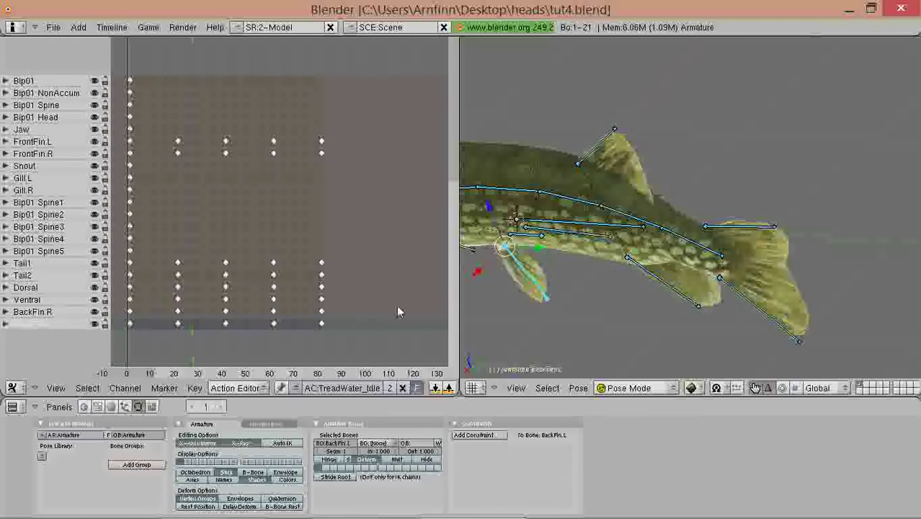
- Examine the playing action from behind, the side and oblique angles to judge the tail and fin motion
middle_click_drag(797, 311, 719, 262)
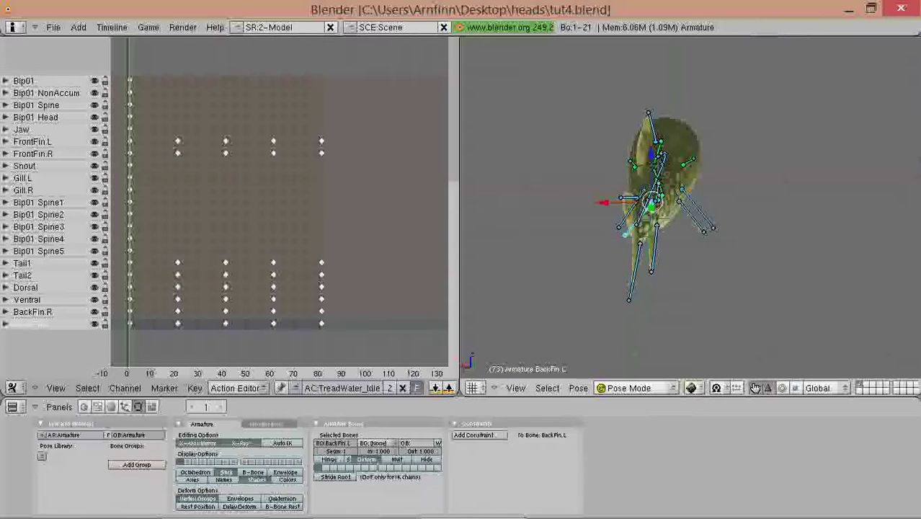
key("Escape")
middle_click_drag(621, 205, 787, 301)
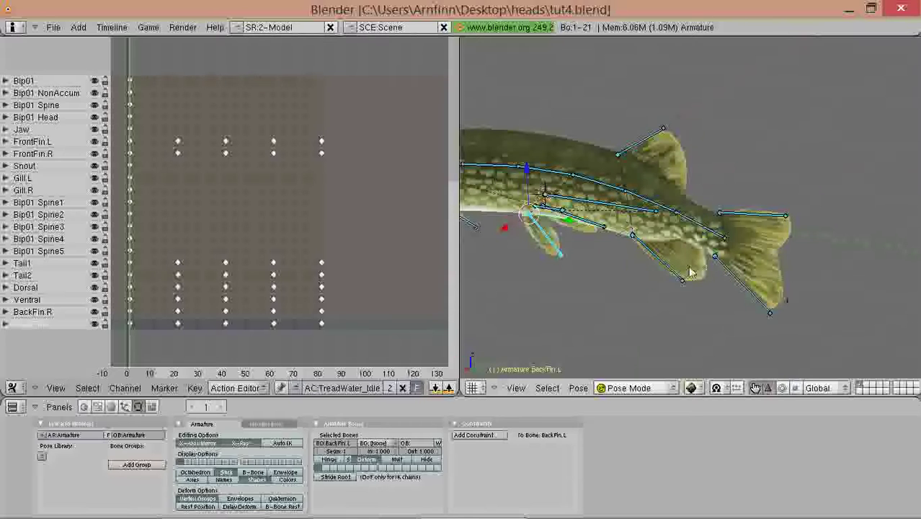
middle_click_drag(691, 273, 630, 241)
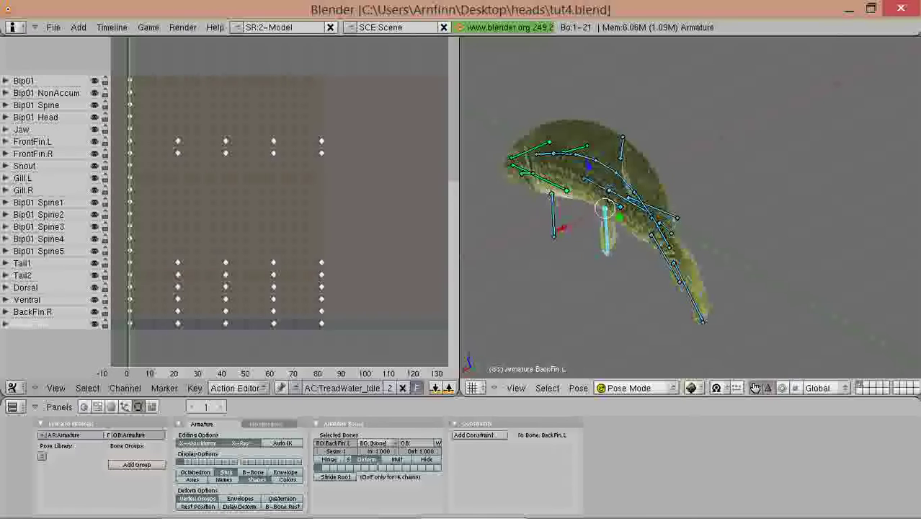
key("KP_3")
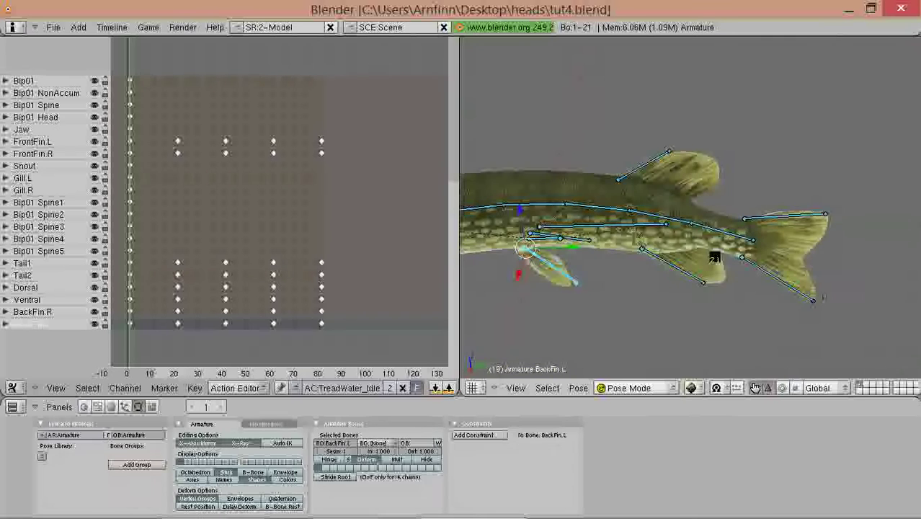
middle_click_drag(800, 249, 709, 238)
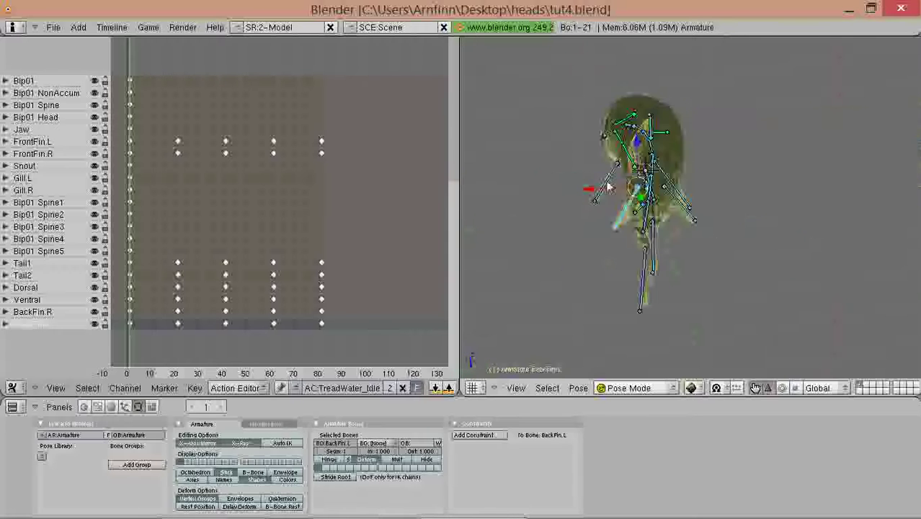
middle_click_drag(609, 189, 677, 187)
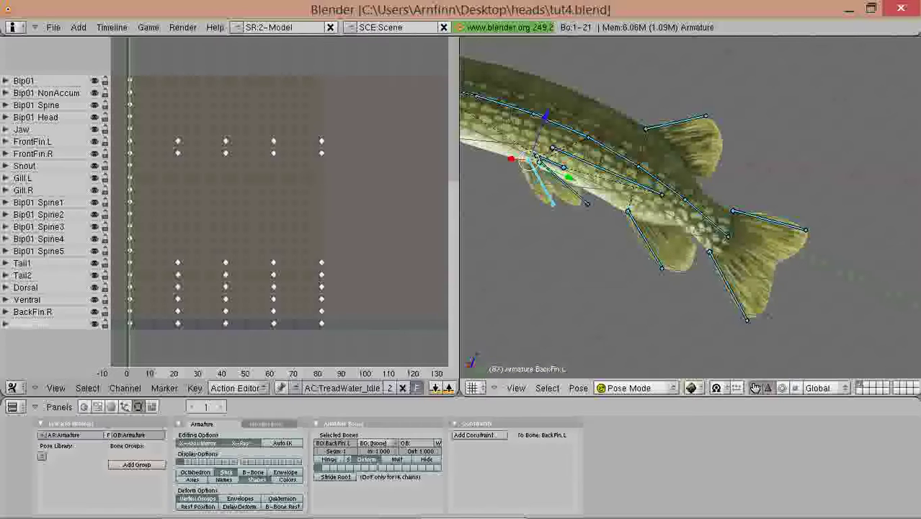
middle_click_drag(655, 266, 634, 295)
middle_click_drag(752, 349, 703, 276)
middle_click_drag(638, 185, 634, 245)
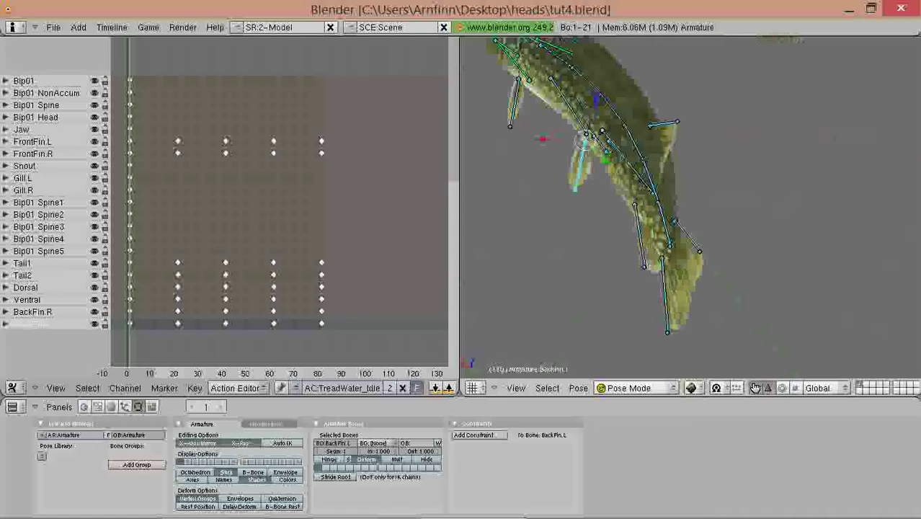
- Select the Tail1 bone and compare its pose at frames 1, 11 and 21 from behind and the side
right_click(694, 246)
middle_click_drag(178, 282, 223, 267)
middle_click_drag(717, 224, 609, 239)
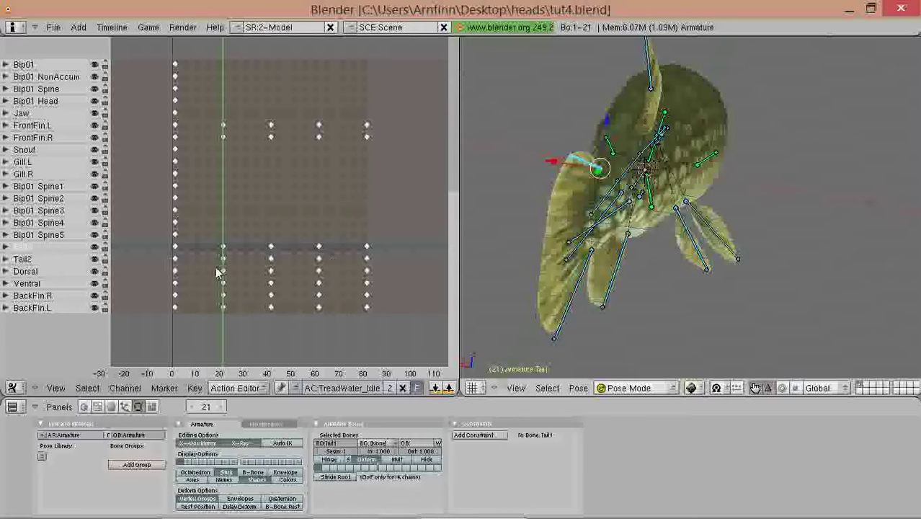
key("Down")
key("Down")
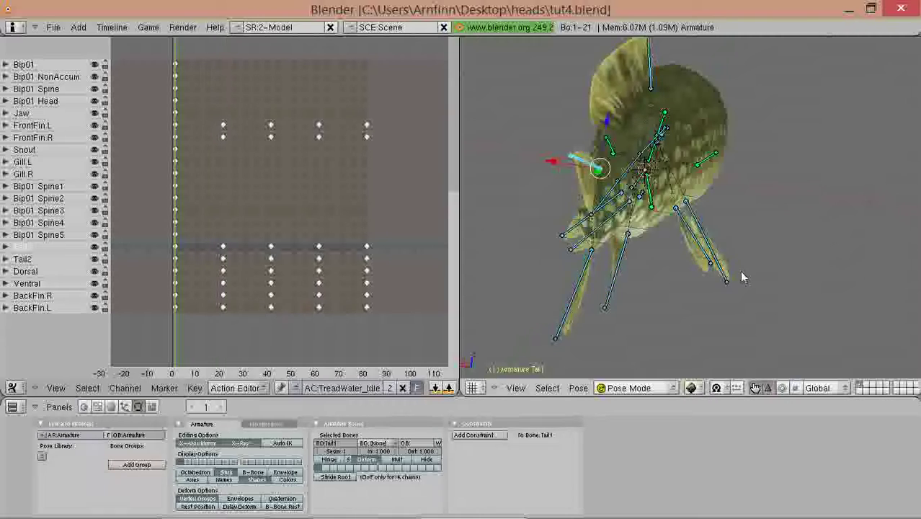
middle_click_drag(740, 271, 752, 281)
key("shift+Right")
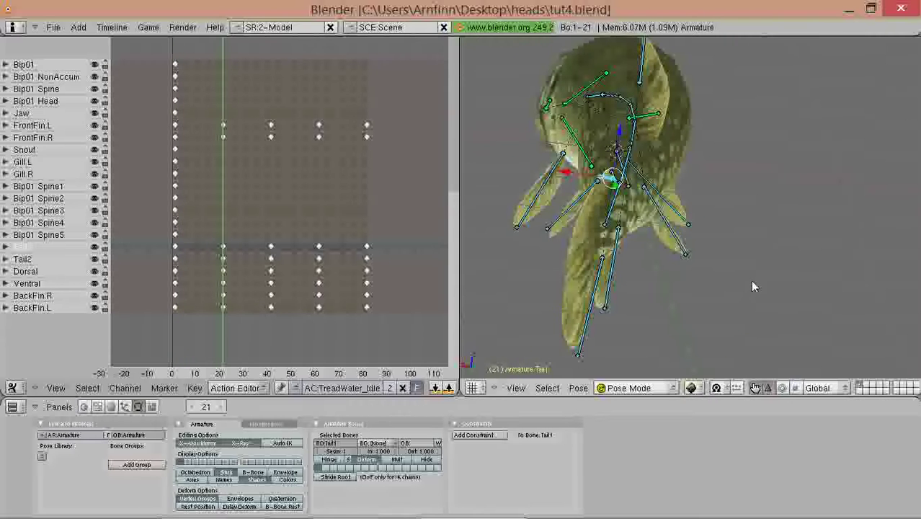
key("shift+Left")
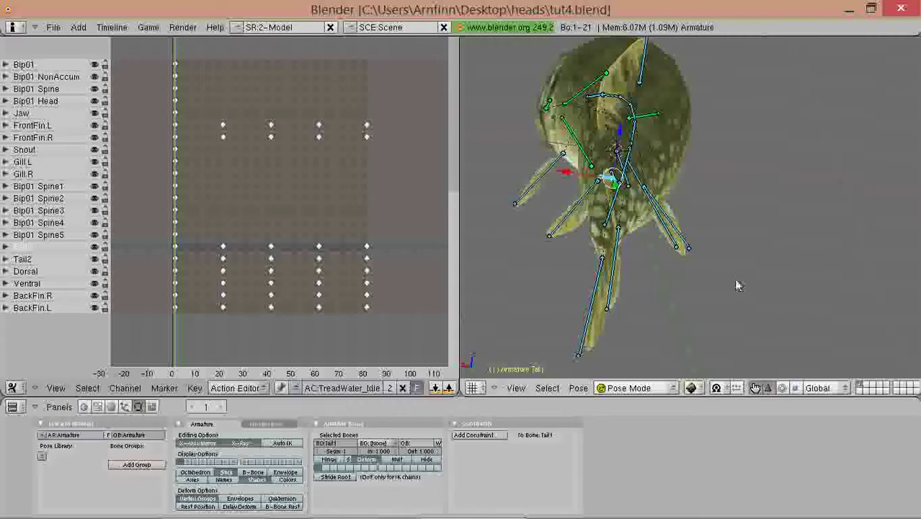
key("Up")
middle_click_drag(736, 281, 691, 283)
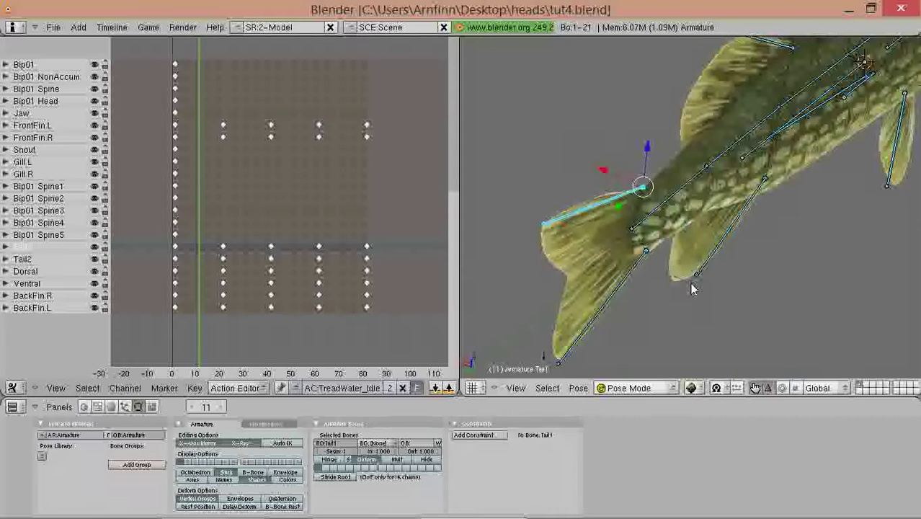
- Rotate the Tail1 bone at frame 11 to bend the upper tail fin to the opposite side, and keyframe it
key("KP_7")
middle_click_drag(643, 203, 735, 268)
key("Down")
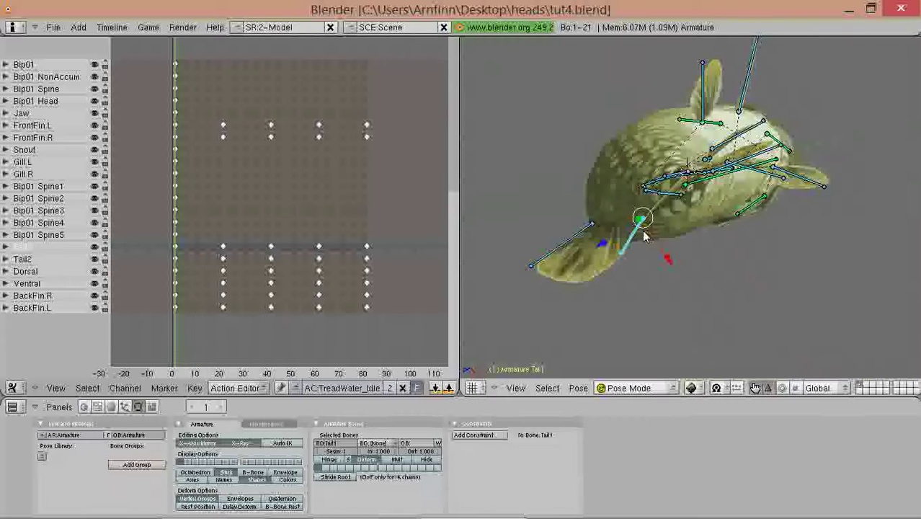
middle_click_drag(645, 236, 697, 234)
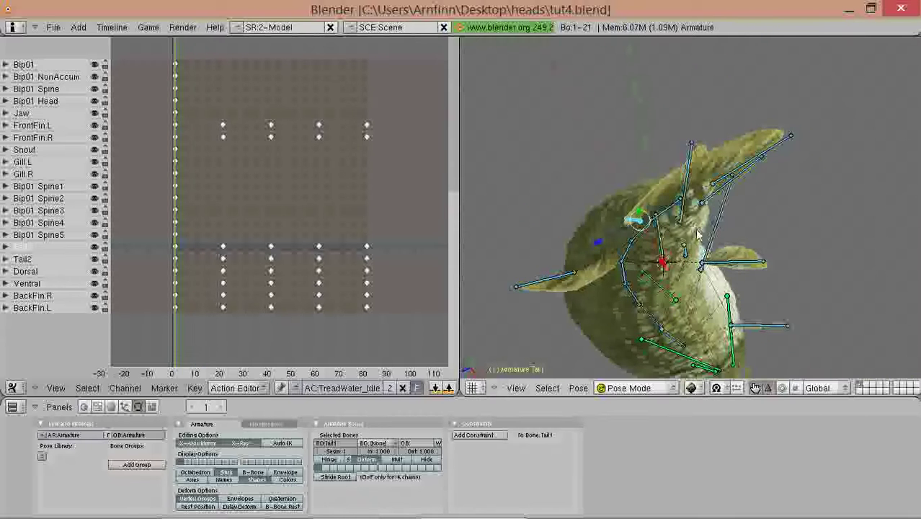
key("alt+a")
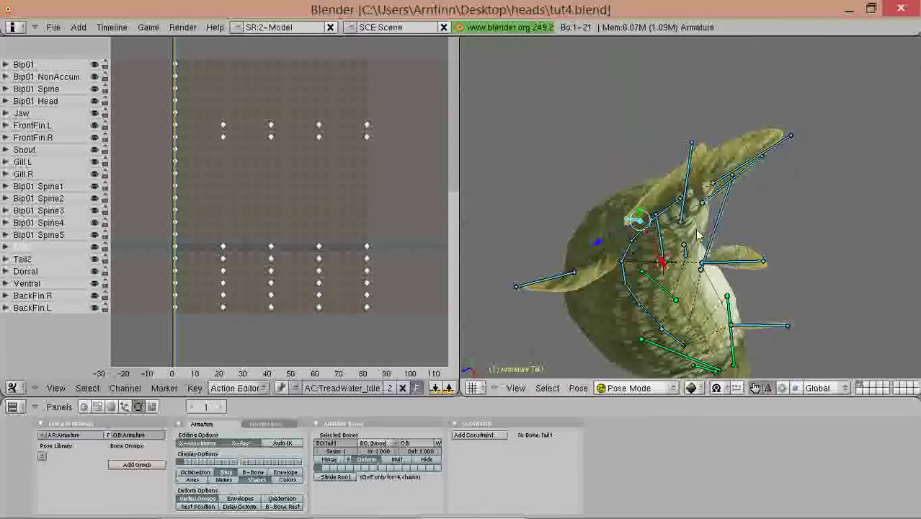
middle_click_drag(697, 234, 638, 242)
key("Escape")
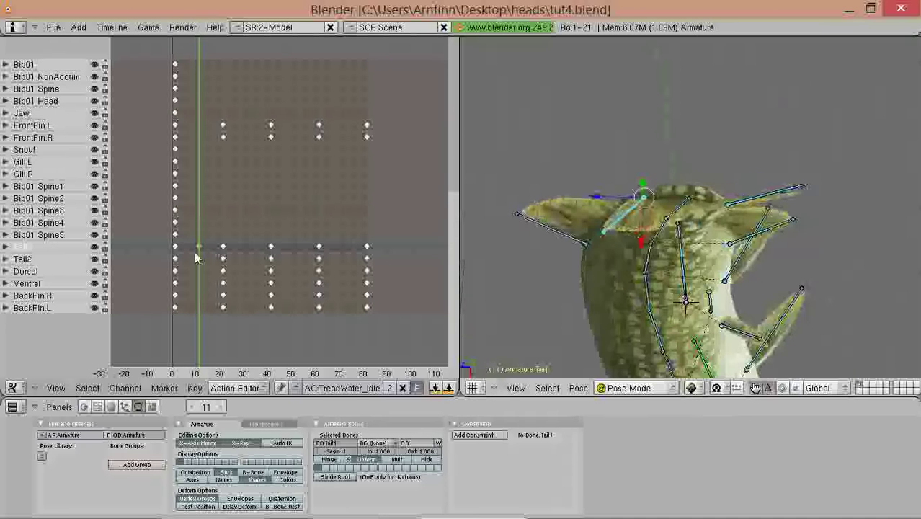
left_click_drag(174, 270, 139, 270)
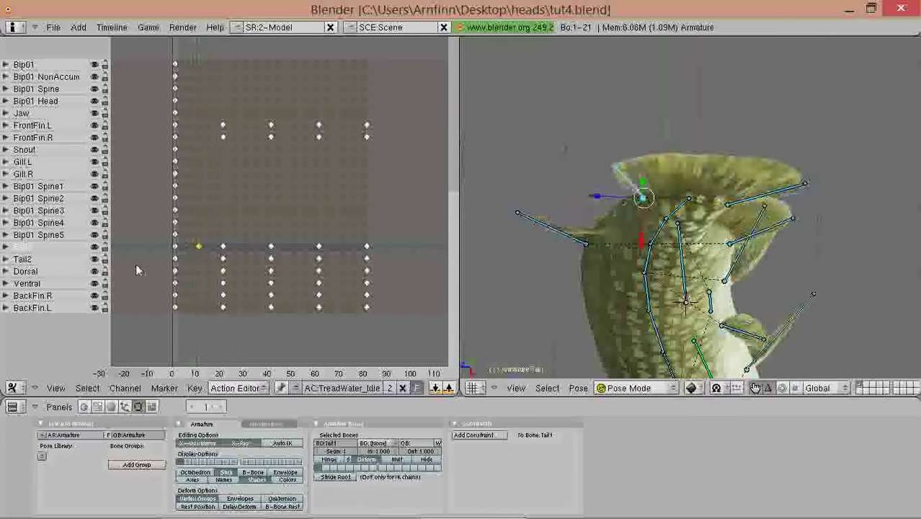
key("Up")
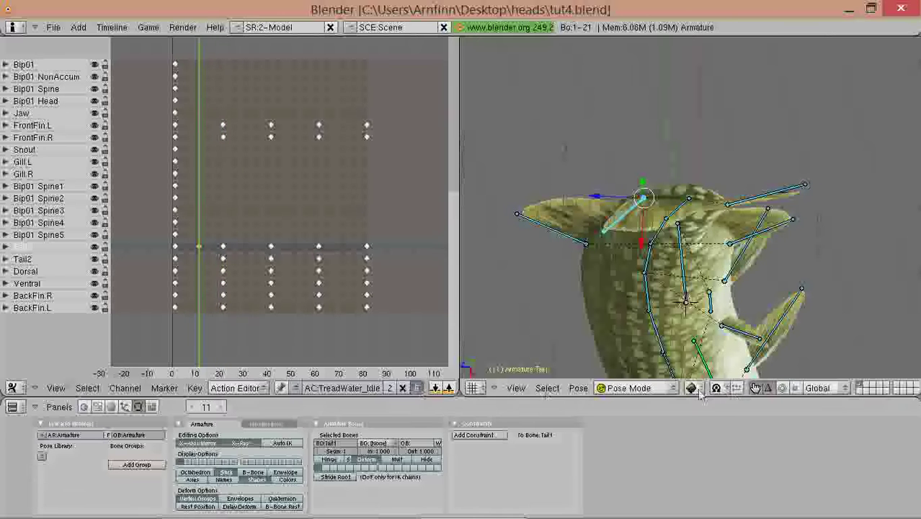
- Copy Tail1's pose from frame 11 and paste it at frames 31, 51 and 71, using the flipped paste at frame 71
middle_click_drag(701, 393, 578, 394)
key("Up")
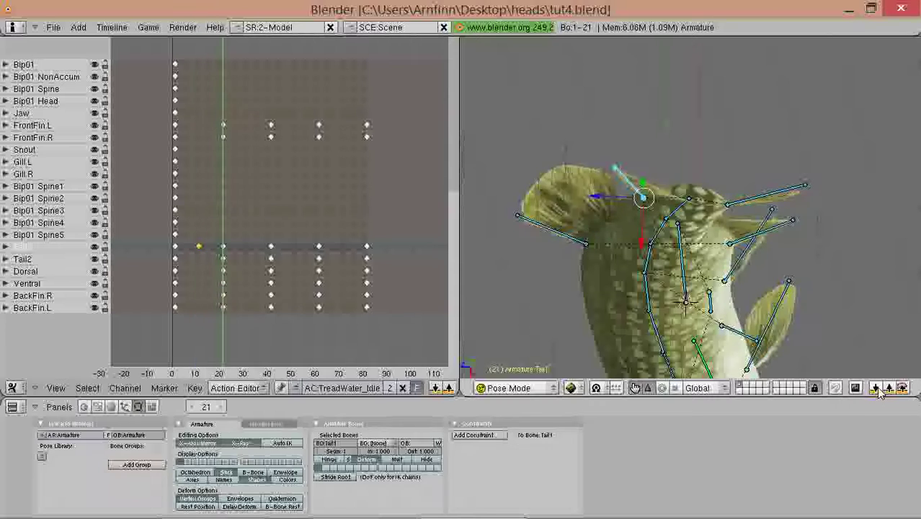
key("Up")
key("Up")
key("Up")
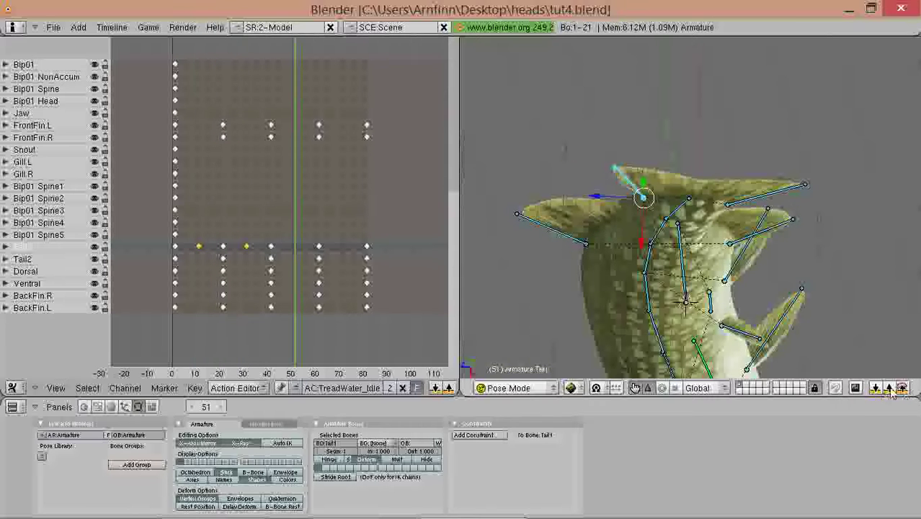
left_click(889, 388)
key("Up")
key("Up")
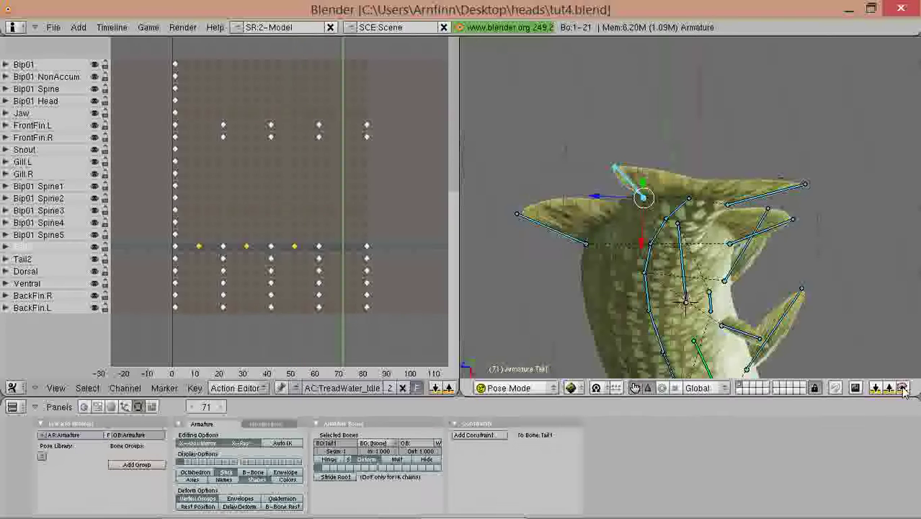
left_click(902, 388)
- Play the action from frame 1 and examine the revised upper tail fin motion from several angles
middle_click_drag(682, 133, 729, 310)
left_click_drag(173, 291, 72, 298)
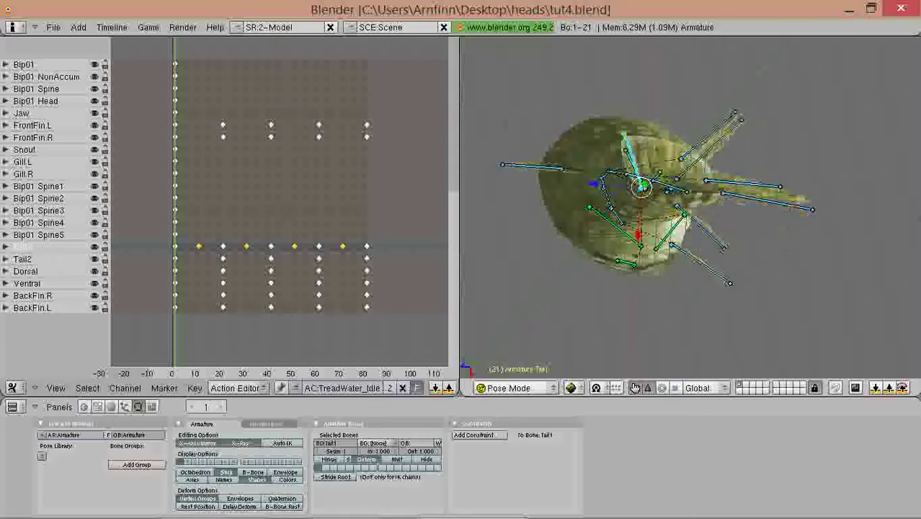
middle_click_drag(580, 226, 735, 229)
left_click(182, 250)
mouse_move(183, 250)
left_mouse_down()
mouse_move(397, 261)
mouse_move(176, 265)
left_mouse_up()
middle_click_drag(537, 252, 693, 185)
key("shift+Left")
key("alt+a")
middle_click_drag(695, 225, 648, 215)
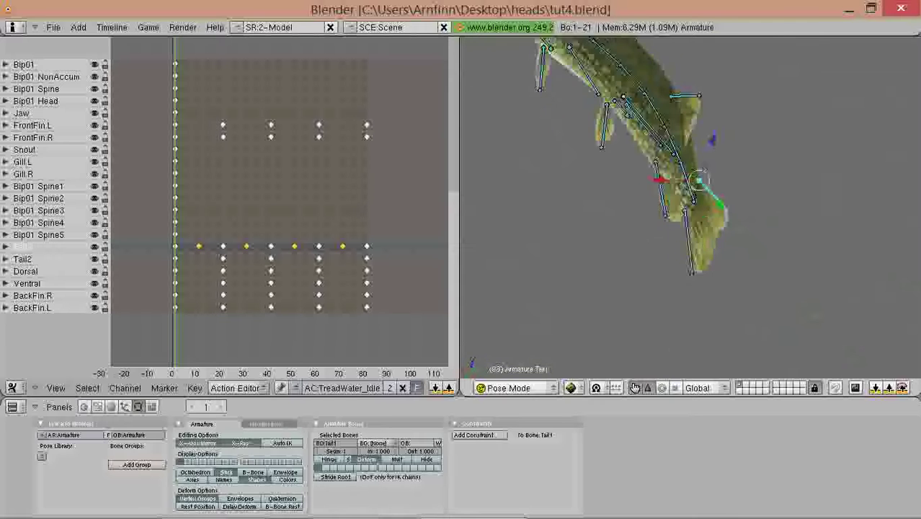
middle_click_drag(747, 222, 723, 179)
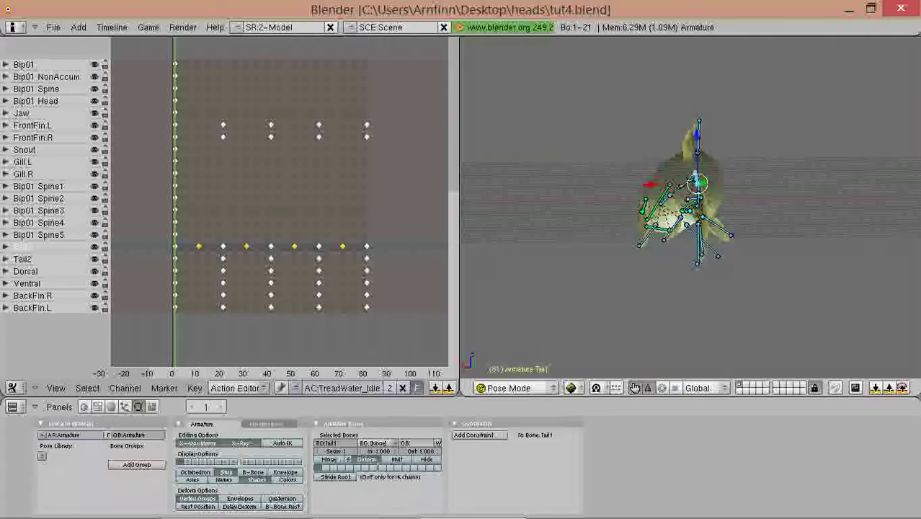
middle_click_drag(710, 193, 675, 232)
key("Escape")
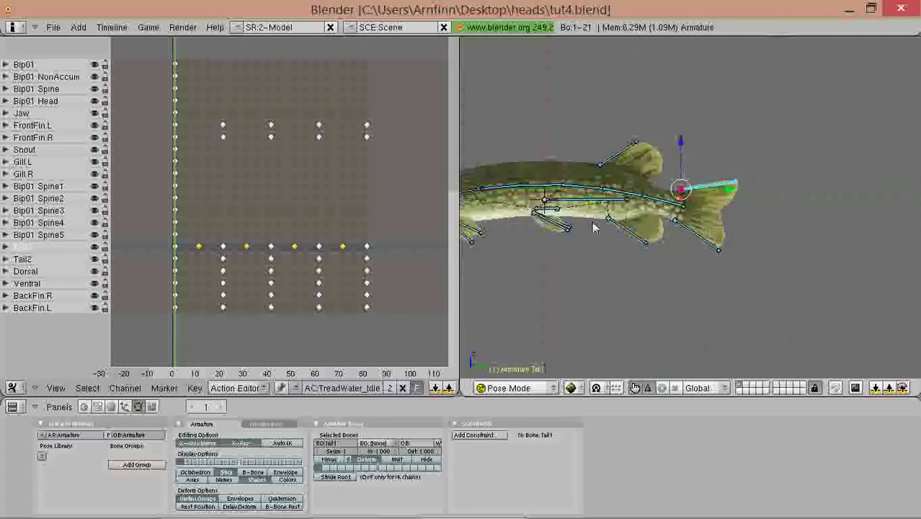
- Examine the pose of both back fins up close at frame 1 from the side and from below
key("KP_3")
scroll(659, 226, "up", 6)
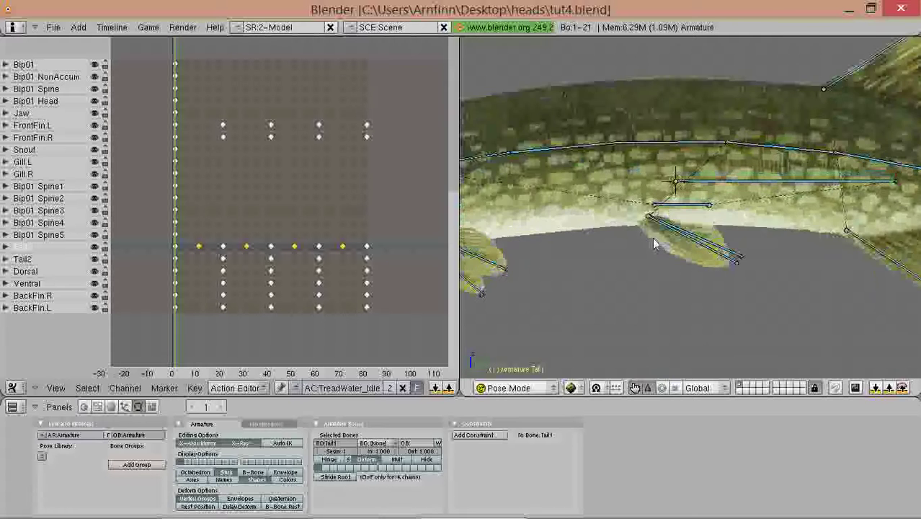
middle_click_drag(657, 250, 685, 167)
middle_click_drag(692, 240, 707, 213)
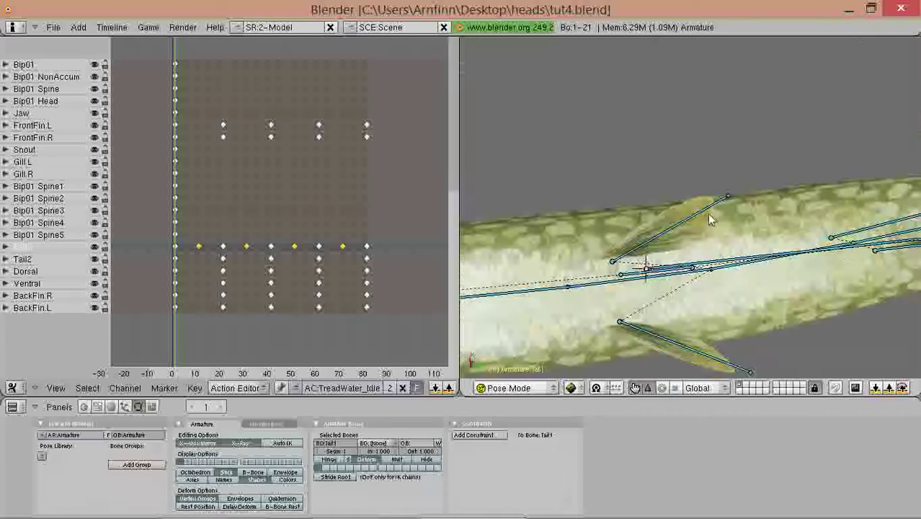
middle_click_drag(651, 246, 589, 315)
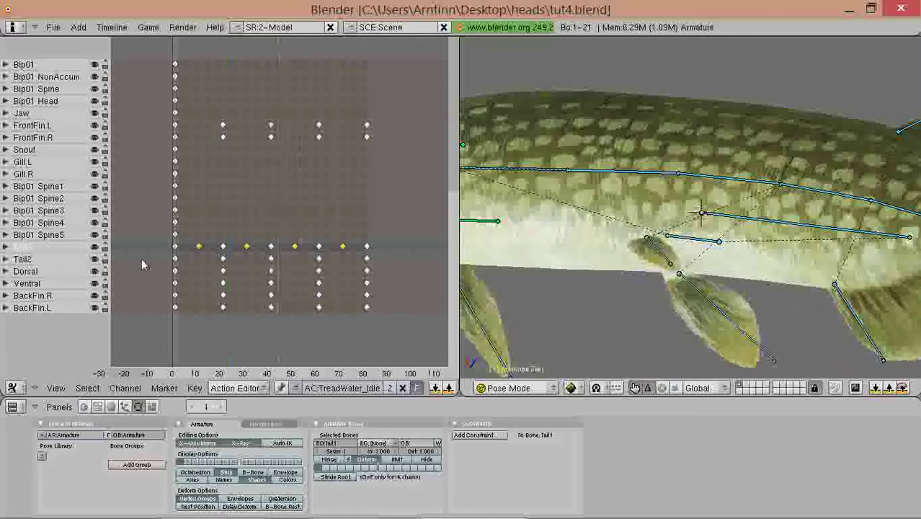
middle_click_drag(770, 257, 605, 271)
- Rotate the BackFin.L bone downward in side view at frame 11 and keyframe the in-between pose
right_click(693, 269)
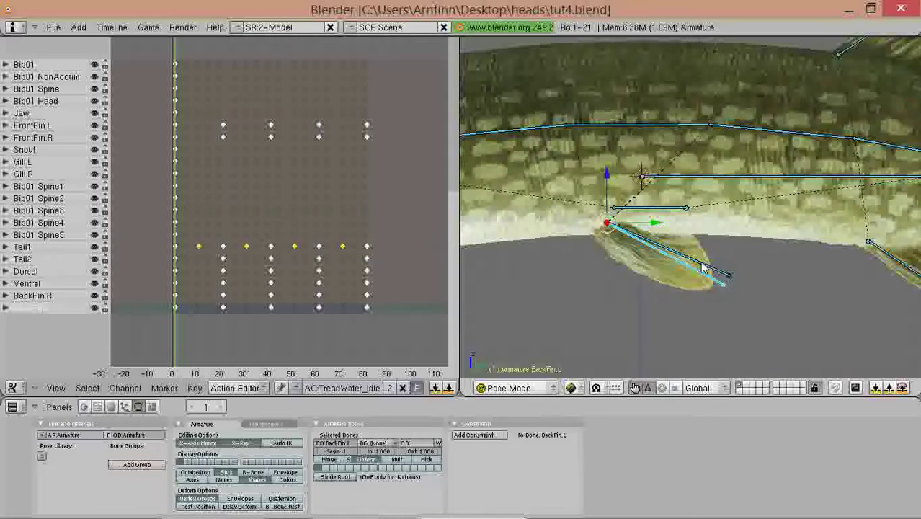
middle_click_drag(693, 269, 607, 262)
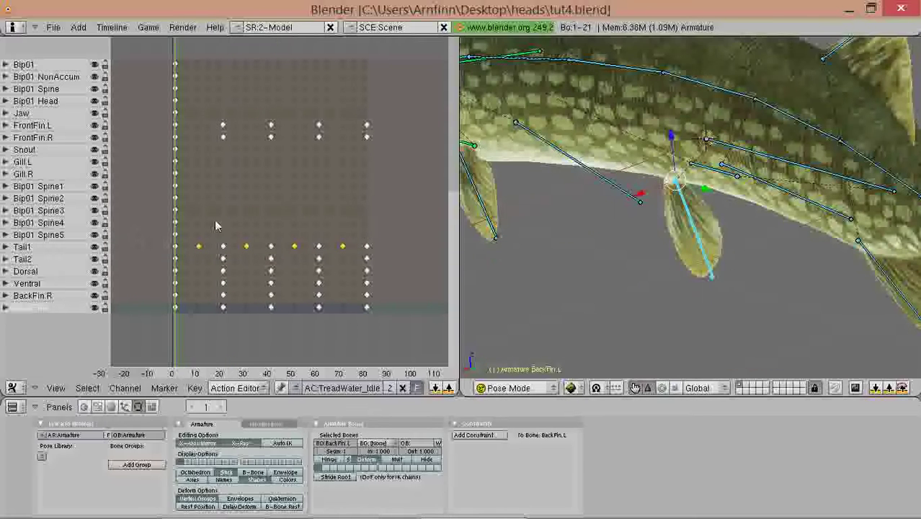
middle_click_drag(698, 219, 445, 207, "shift")
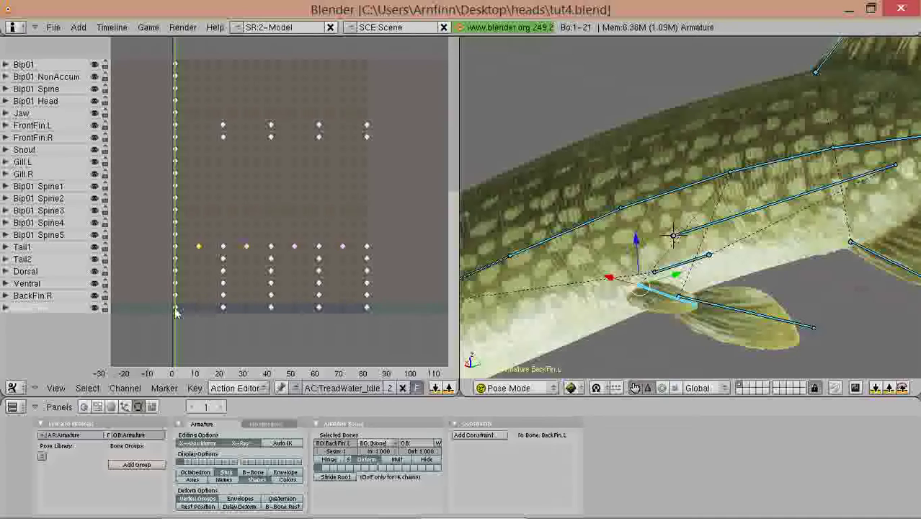
mouse_move(183, 314)
left_mouse_down()
mouse_move(240, 315)
mouse_move(175, 315)
left_mouse_up()
key("KP_3")
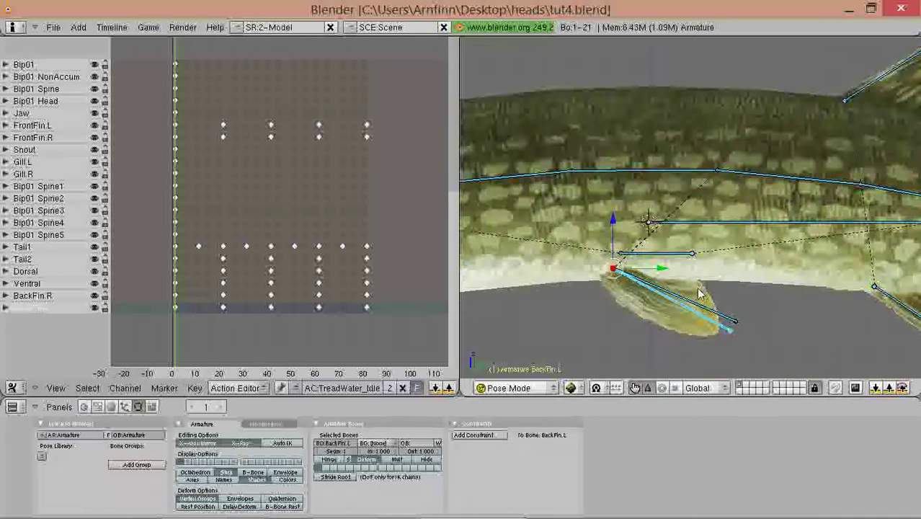
middle_click_drag(765, 294, 683, 268)
key("Up")
key("KP_3")
key("r")
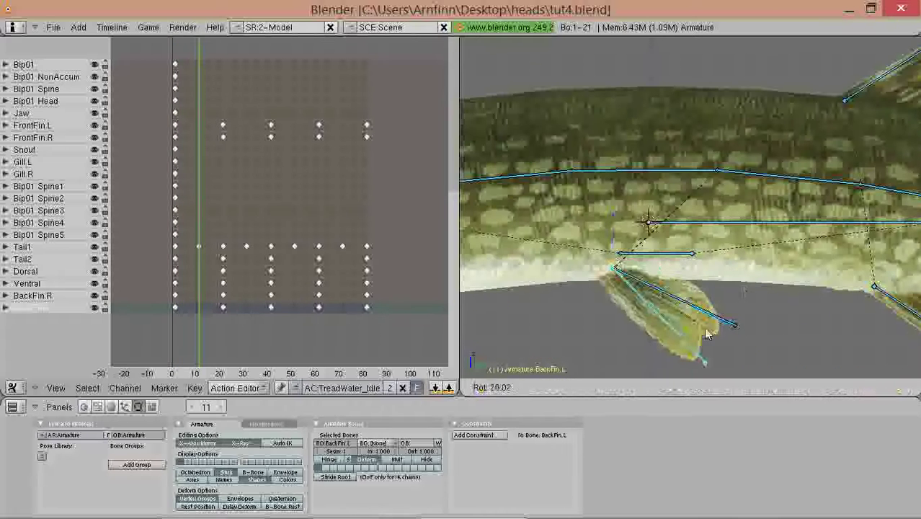
left_click(690, 335)
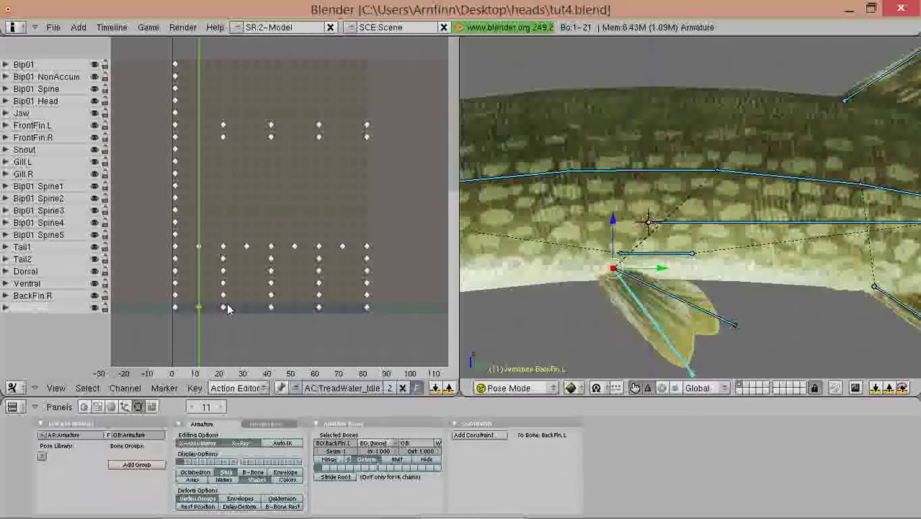
left_click_drag(224, 306, 74, 317)
- Rotate the BackFin.L bone up to horizontal in side view at frame 31 and keyframe the in-between pose
key("Up")
key("Up")
key("Up")
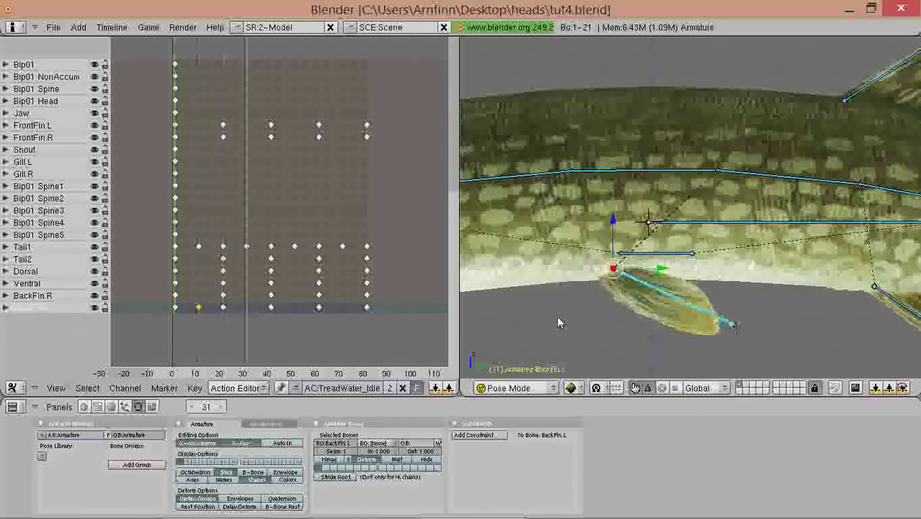
key("r")
left_click(641, 331)
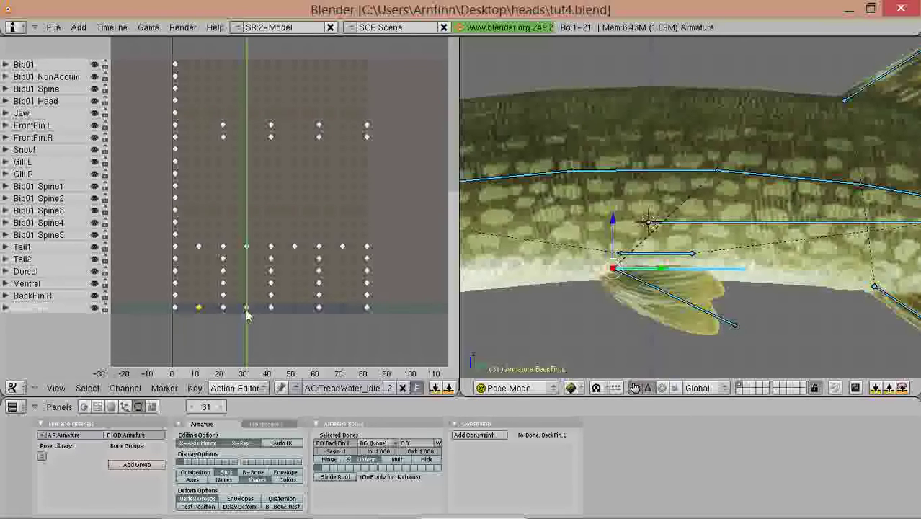
- Scrub through the first part of the action and examine the left back fin's motion from several angles
left_click_drag(246, 315, 111, 323)
middle_click_drag(616, 274, 515, 216)
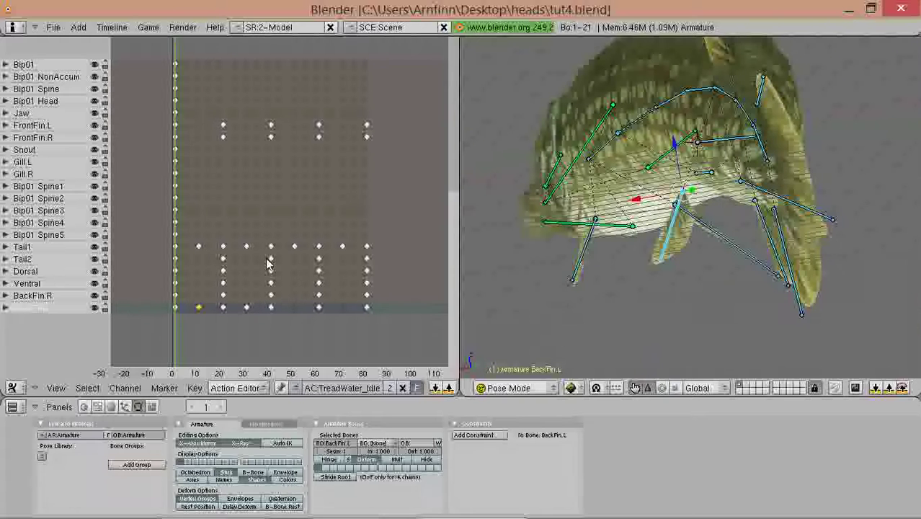
left_click_drag(182, 290, 145, 314)
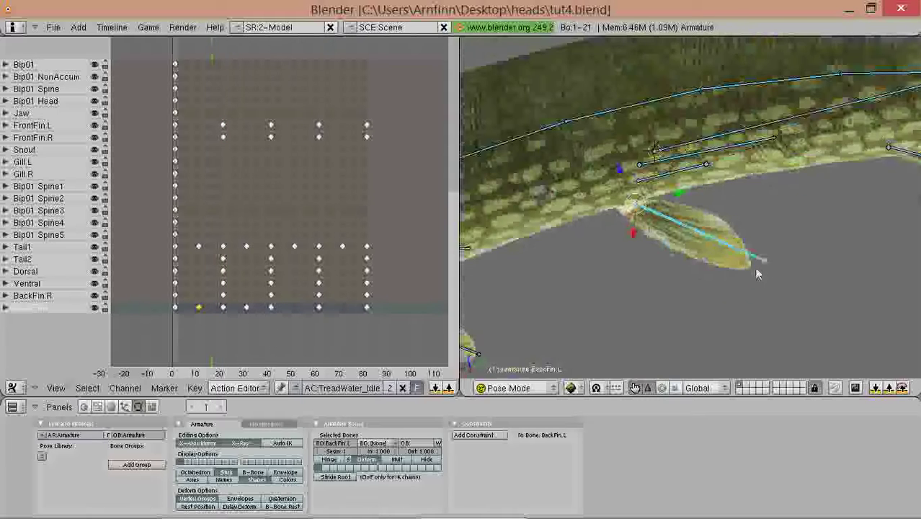
key("Escape")
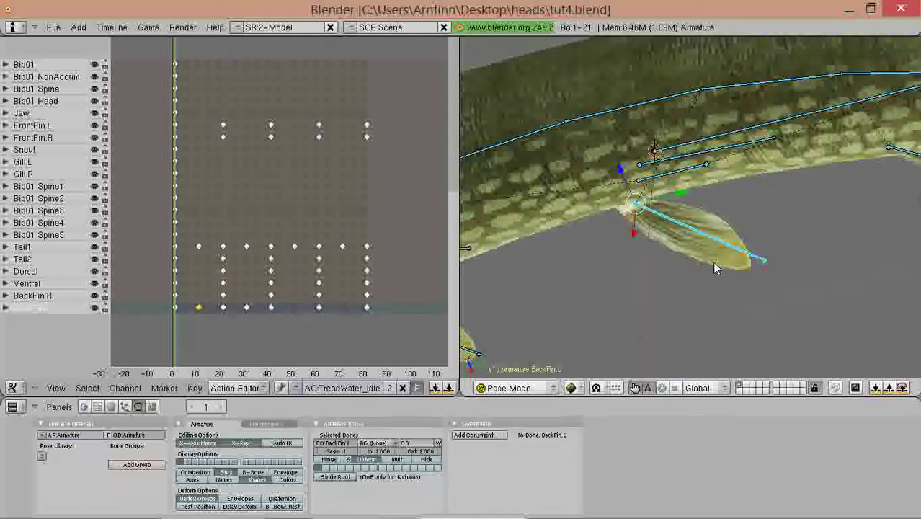
key("KP_3")
left_click_drag(189, 301, 225, 312)
left_click(200, 315)
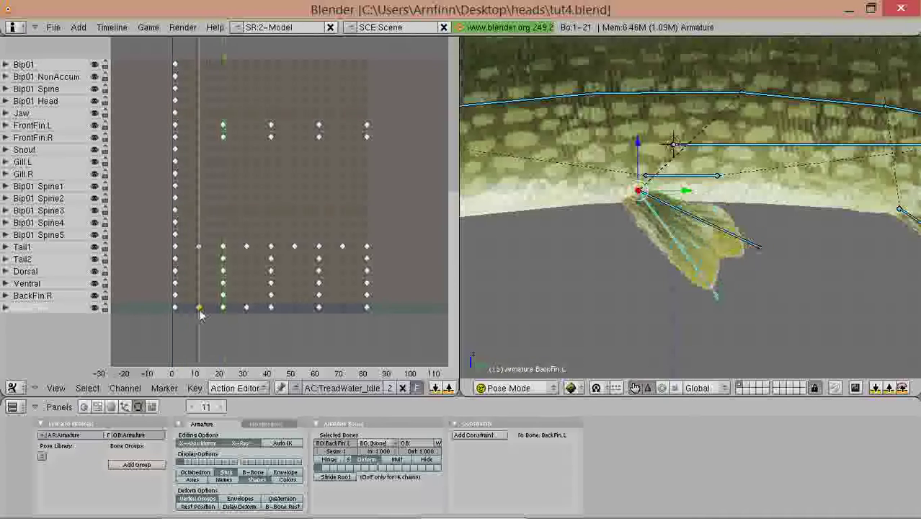
scroll(730, 288, "up", 1)
middle_click_drag(730, 289, 660, 286)
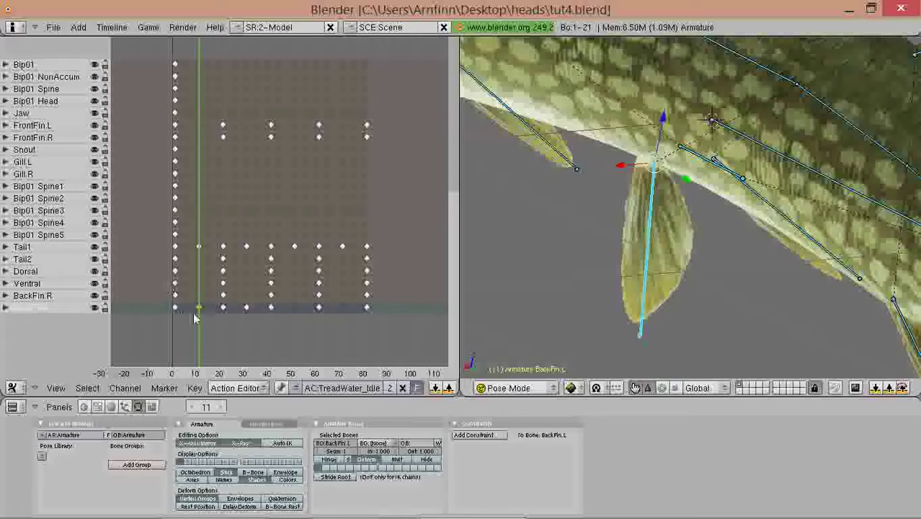
left_click_drag(194, 318, 158, 315)
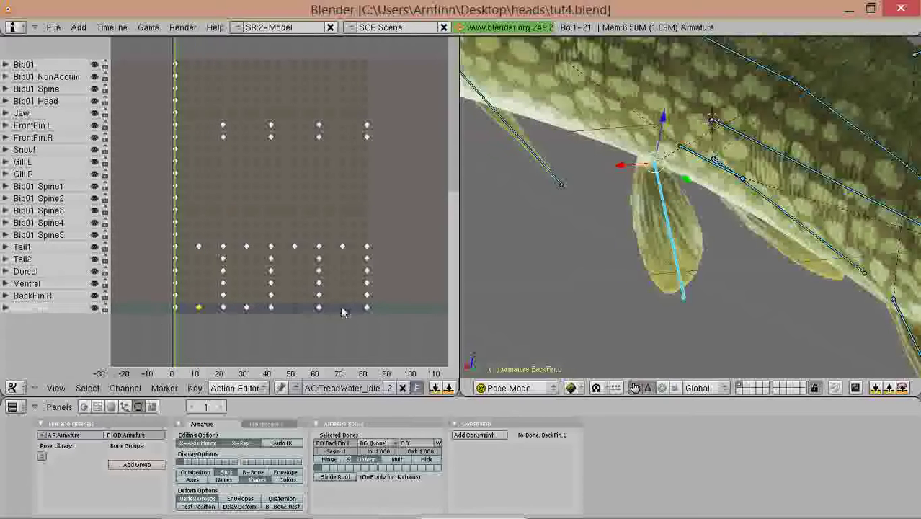
- Delete all keyframes after frame 41 and play through the shortened action
right_click(368, 308)
middle_click_drag(383, 318, 375, 333)
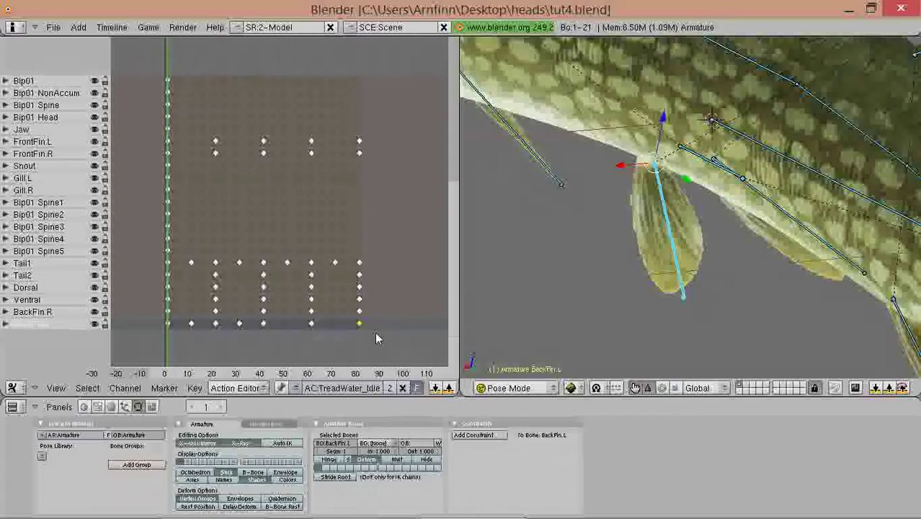
left_click_drag(275, 82, 276, 81)
key("x")
left_click(276, 79)
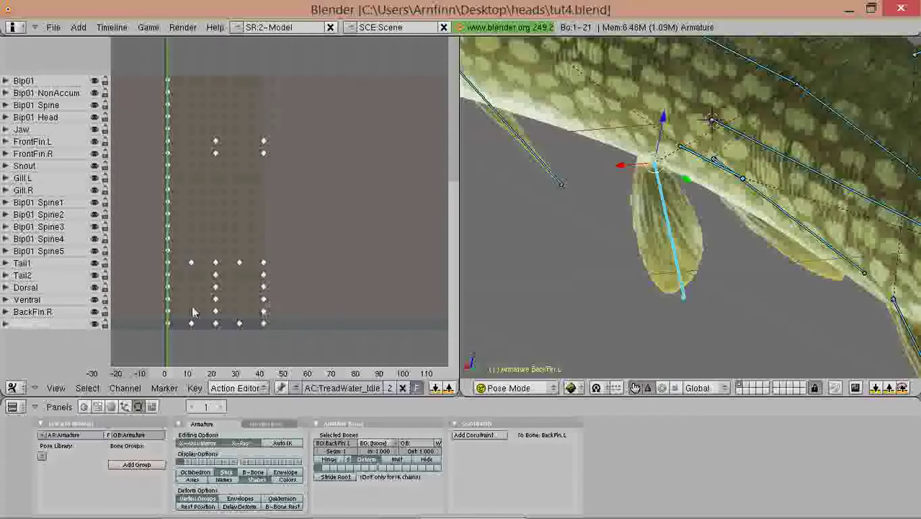
key("alt+a")
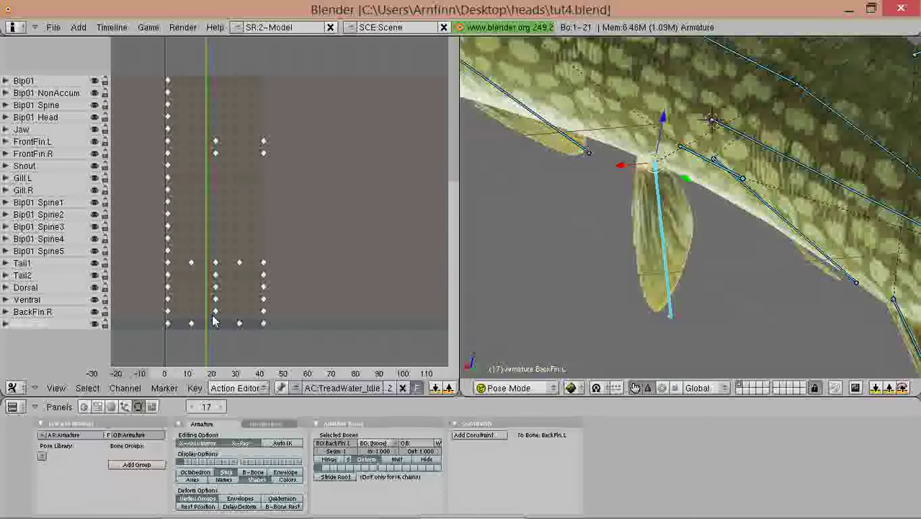
left_click_drag(247, 324, 159, 324)
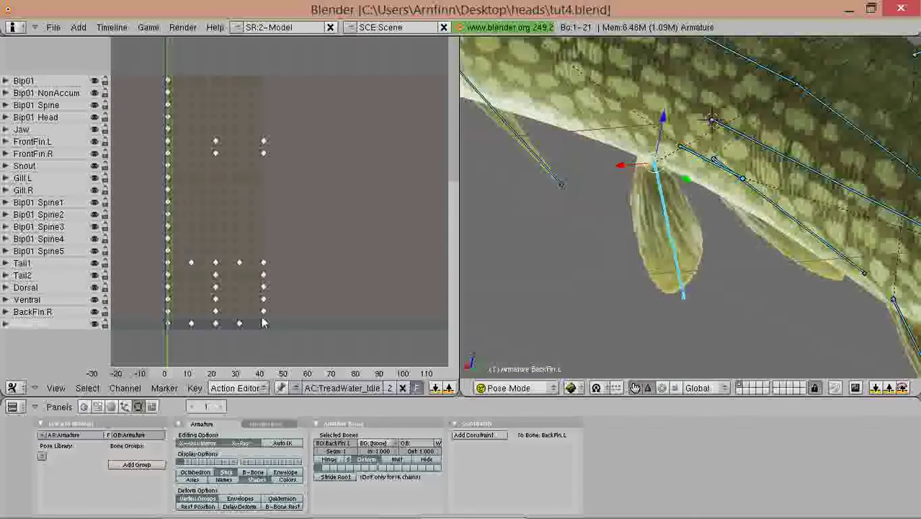
- Copy BackFin.L's pose from frame 11 and paste it flipped onto BackFin.R at frame 31 with a keyframe
key("KP_3")
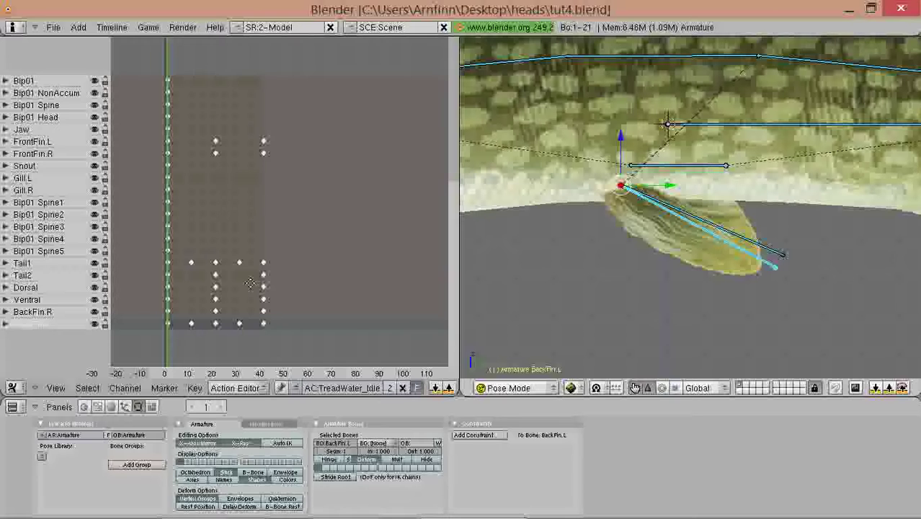
scroll(257, 288, "up", 2)
middle_click_drag(267, 291, 275, 276)
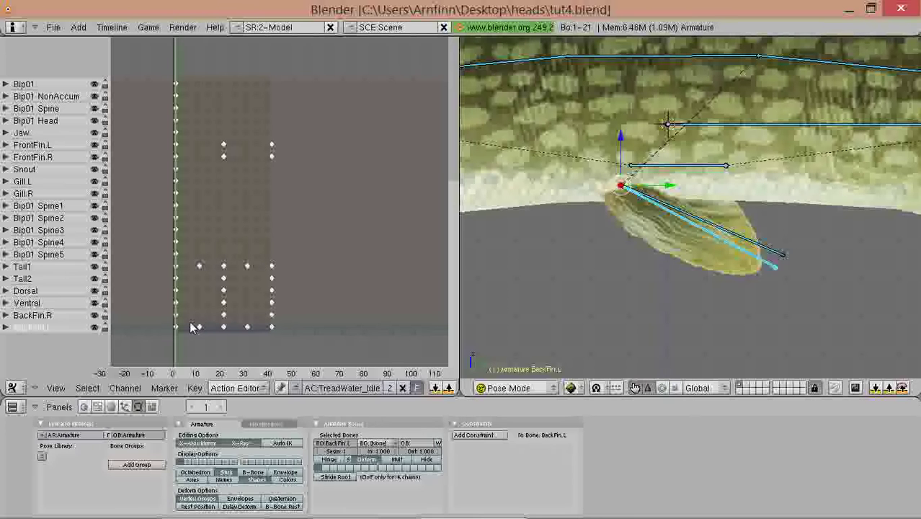
key("Up")
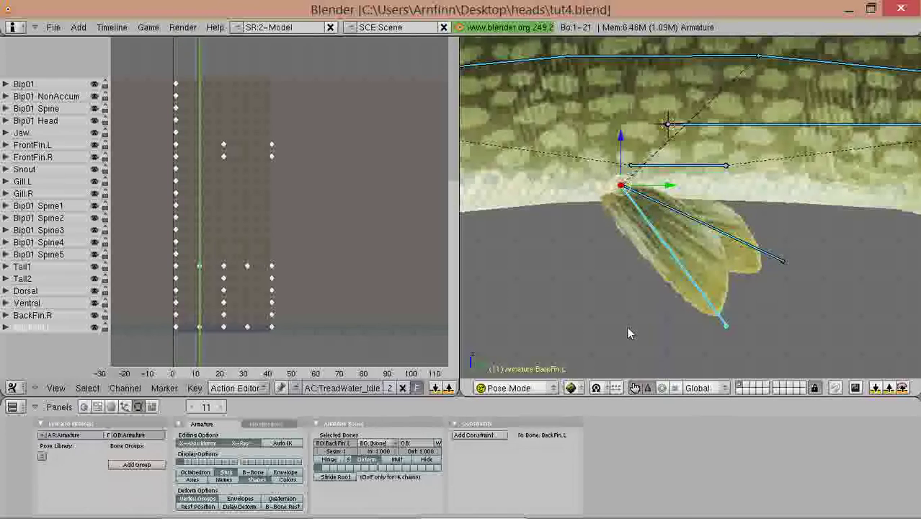
right_click(743, 253)
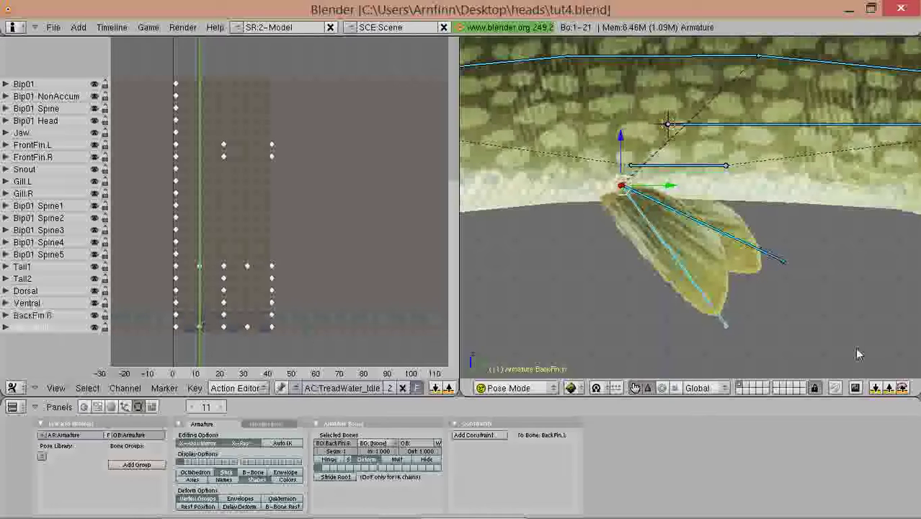
left_click(876, 389)
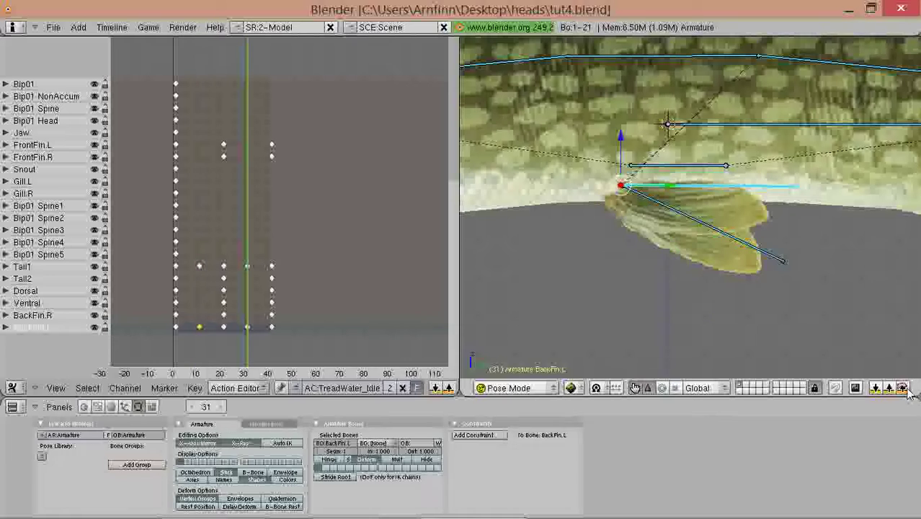
left_click(907, 387)
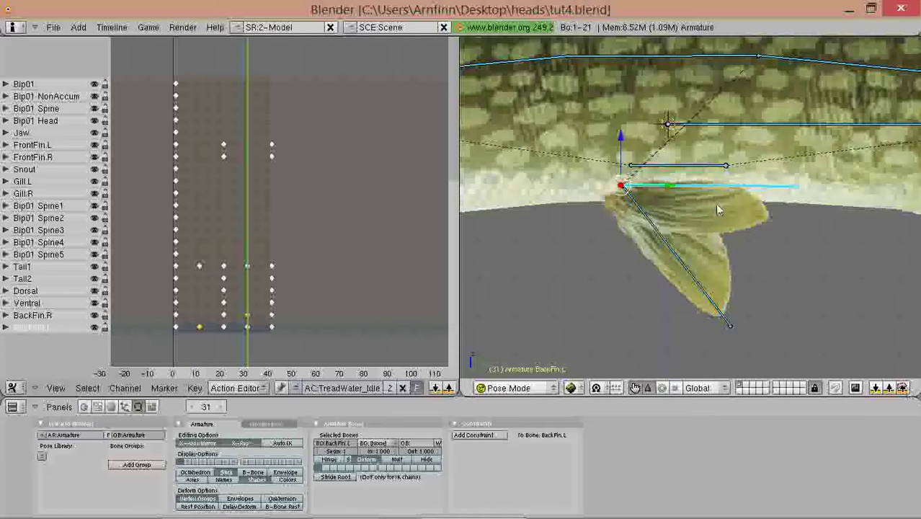
- Copy BackFin.L's pose from frame 31 and paste it flipped onto BackFin.R at frame 11 with a keyframe
key("Down")
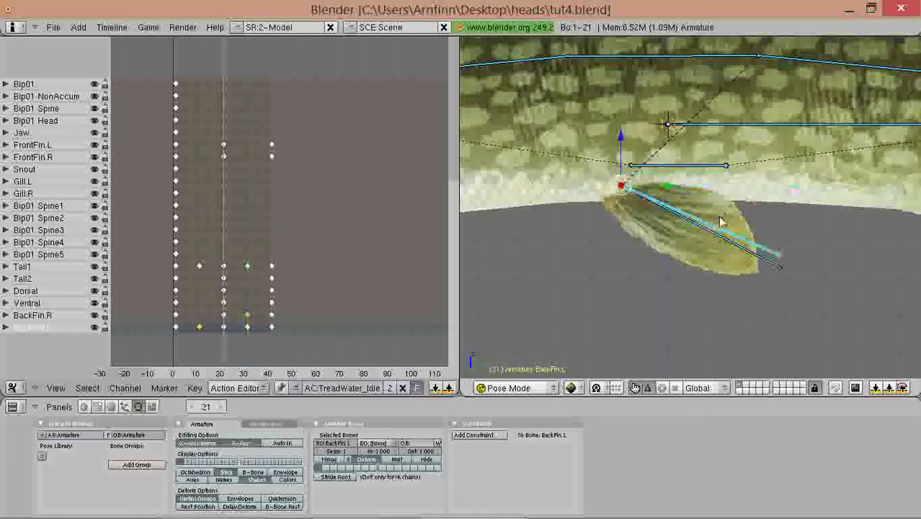
key("Up")
middle_click_drag(641, 275, 803, 380)
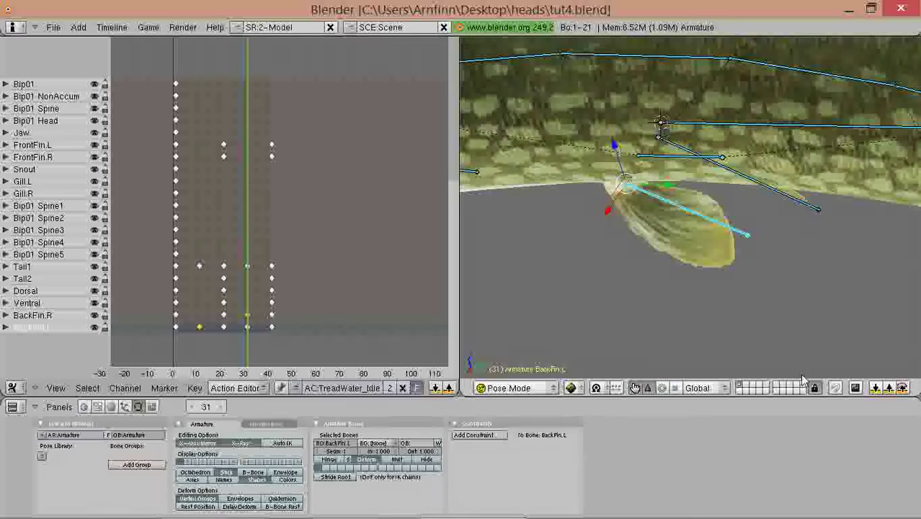
key("Down")
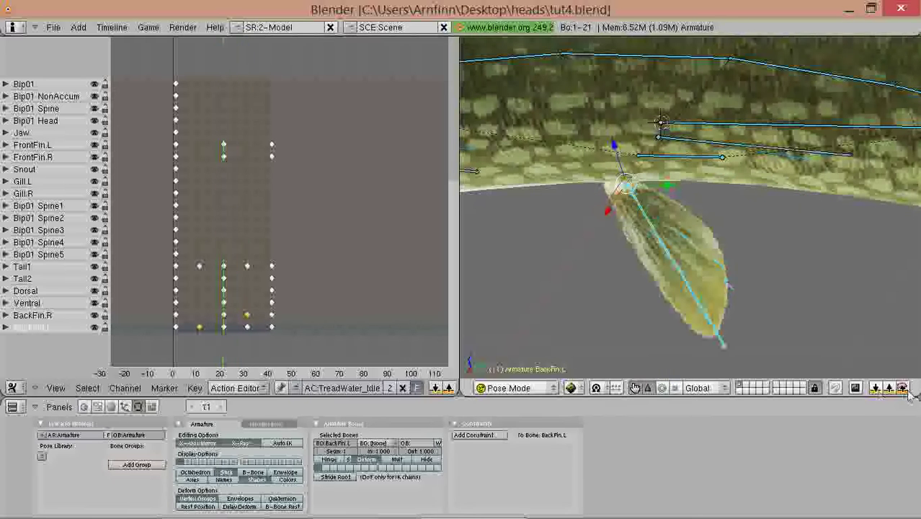
middle_click_drag(725, 282, 740, 224)
key("KP_3")
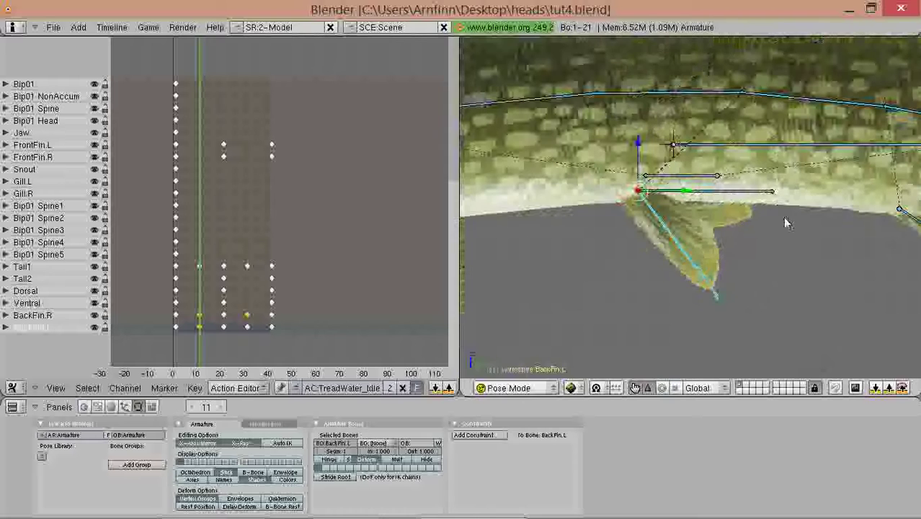
- Play and scrub the action and examine the alternating motion of both back fins from several angles
key("alt+a")
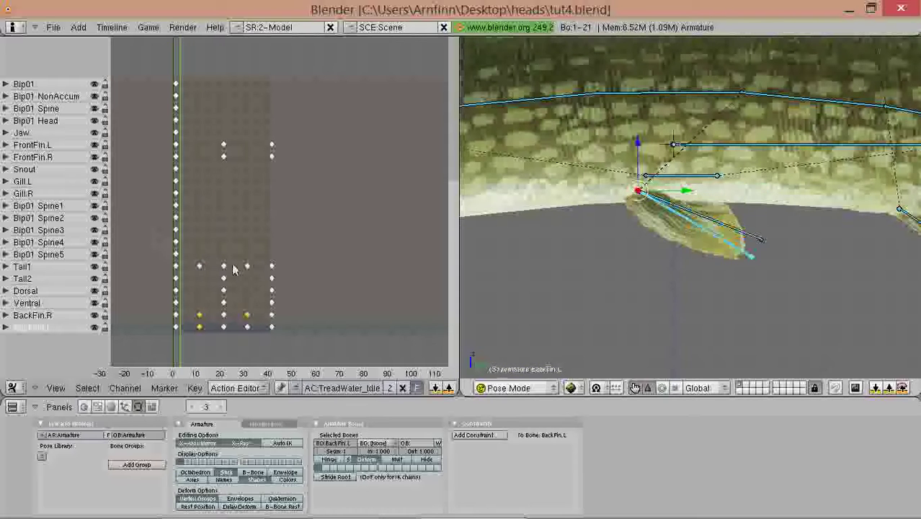
key("alt+a")
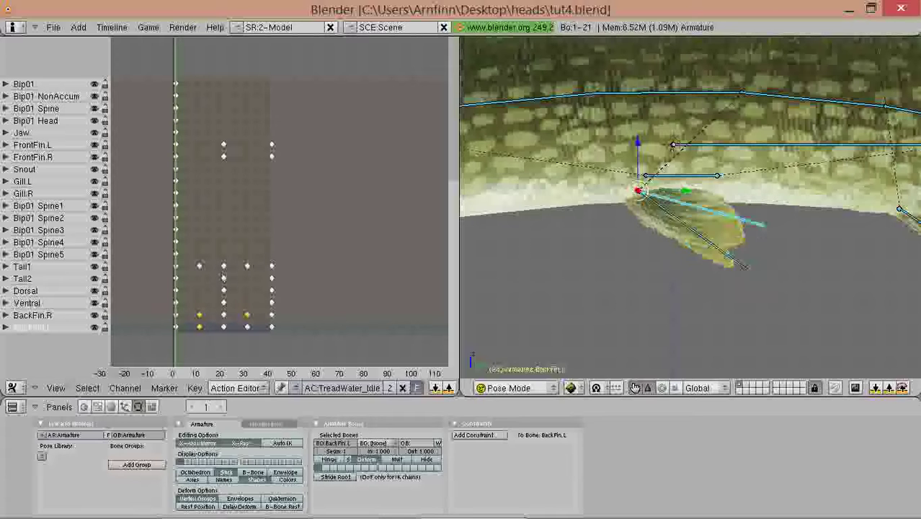
middle_click_drag(701, 276, 648, 217)
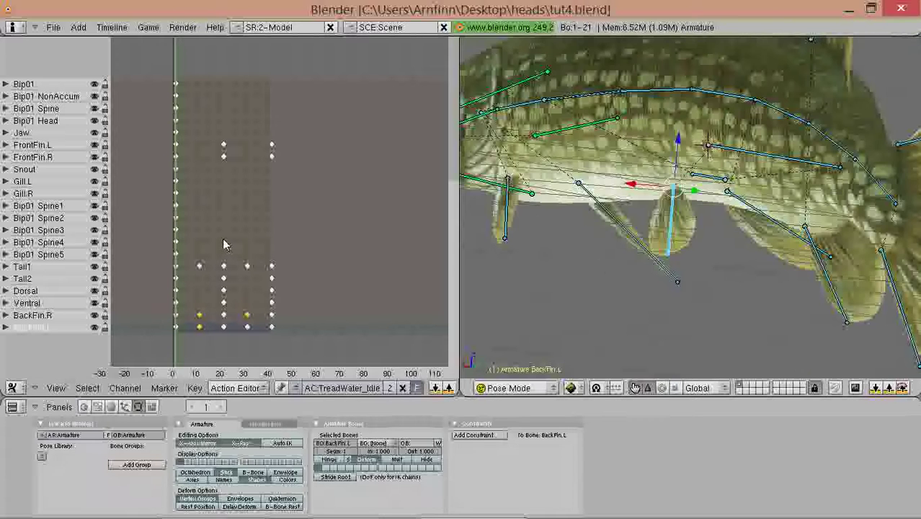
middle_click_drag(597, 266, 555, 261)
left_click_drag(164, 278, 181, 288)
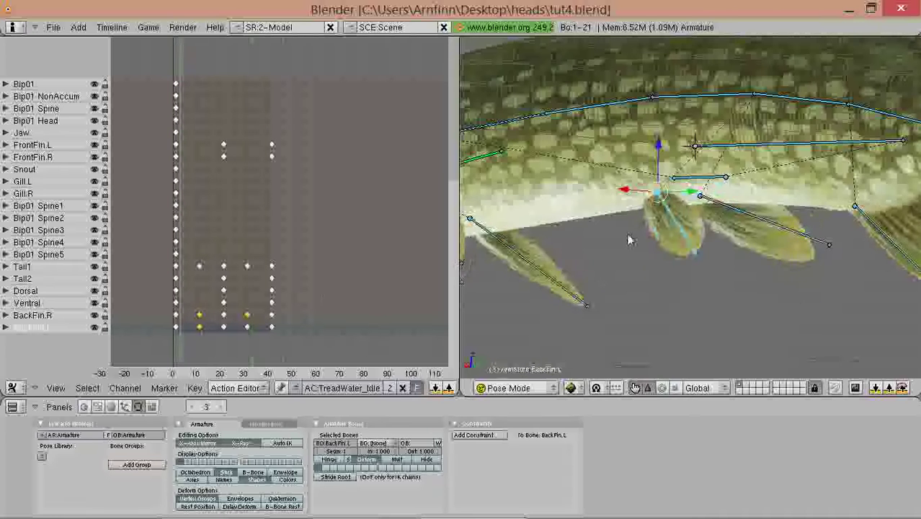
middle_click_drag(629, 235, 587, 203)
key("Escape")
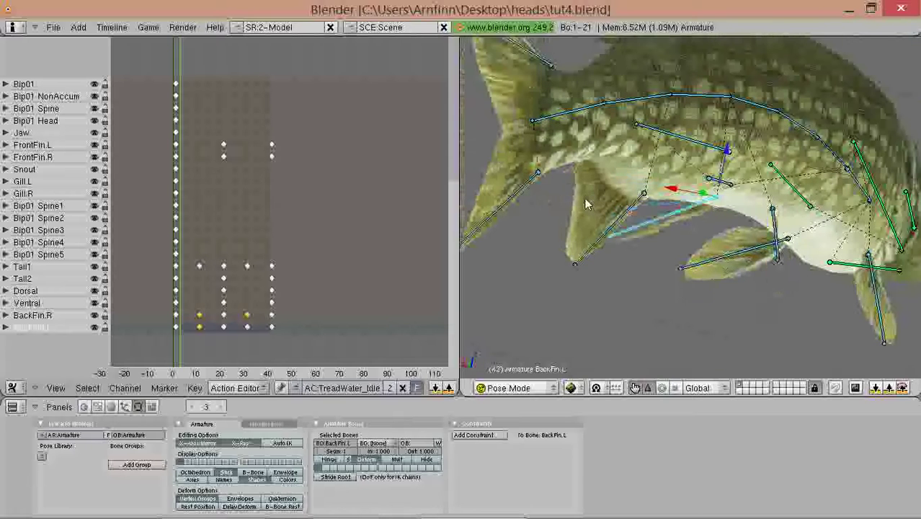
scroll(620, 216, "down", 5)
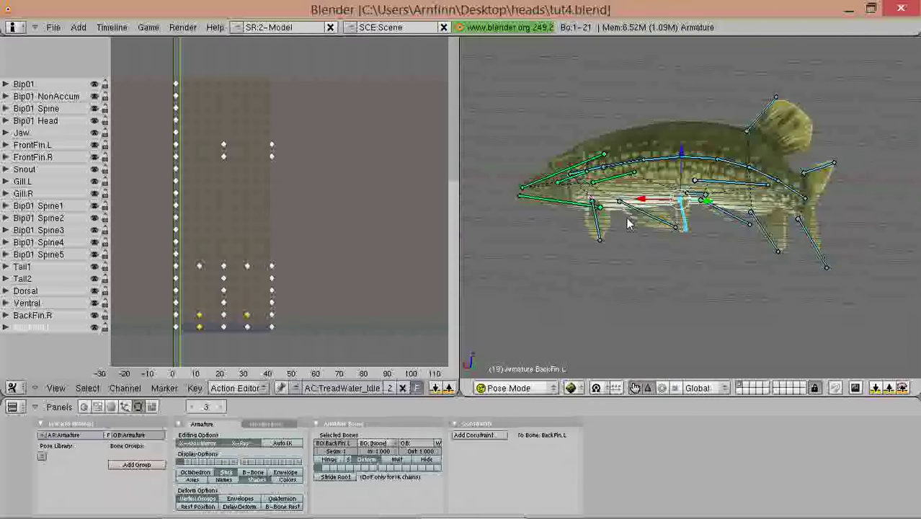
scroll(627, 223, "up", 3)
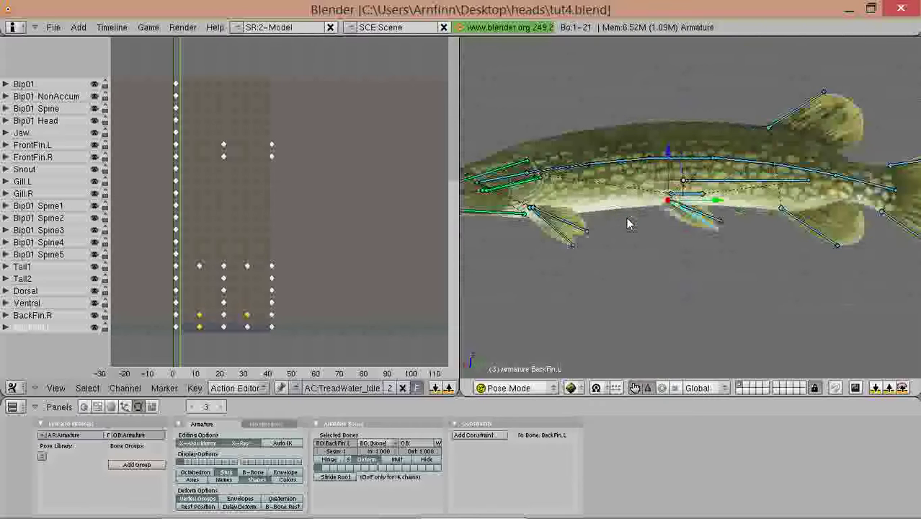
scroll(684, 189, "up", 4)
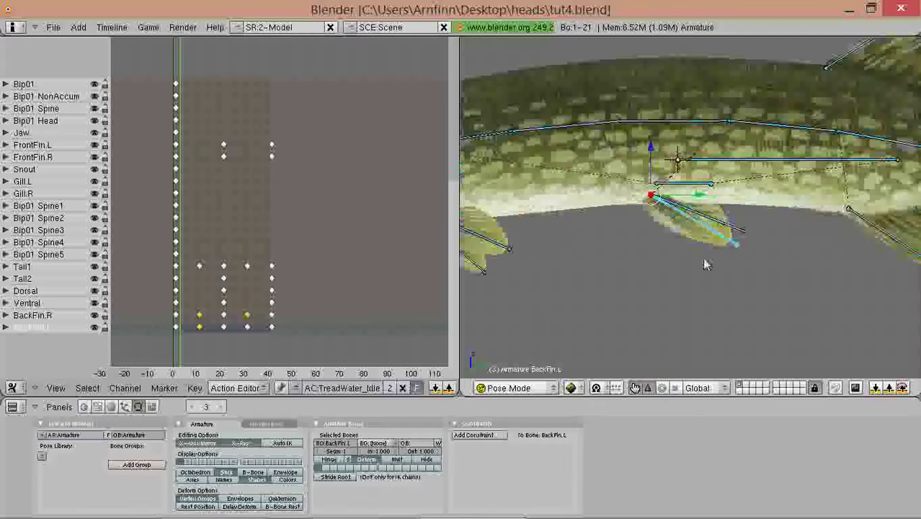
scroll(706, 264, "up", 2)
left_click_drag(170, 310, 261, 309)
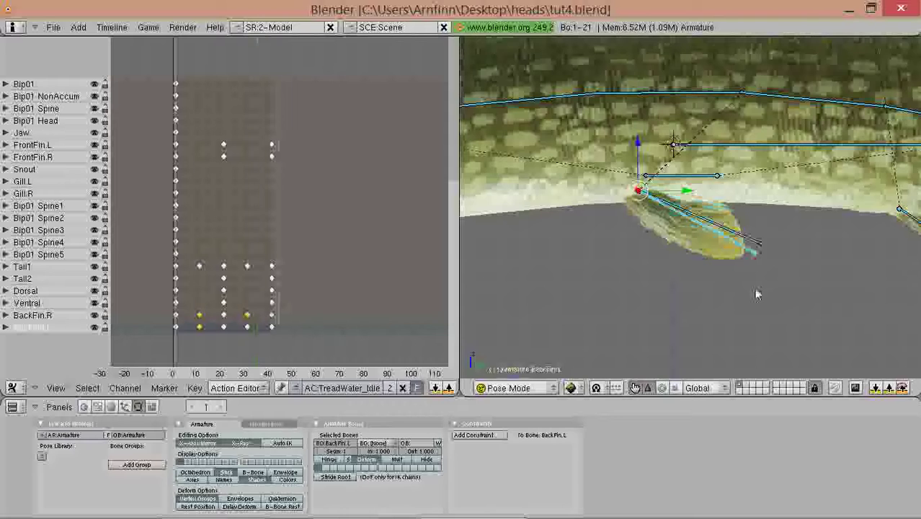
- Play the animation with the whole pike in side view and examine the overall motion
scroll(757, 294, "down", 6)
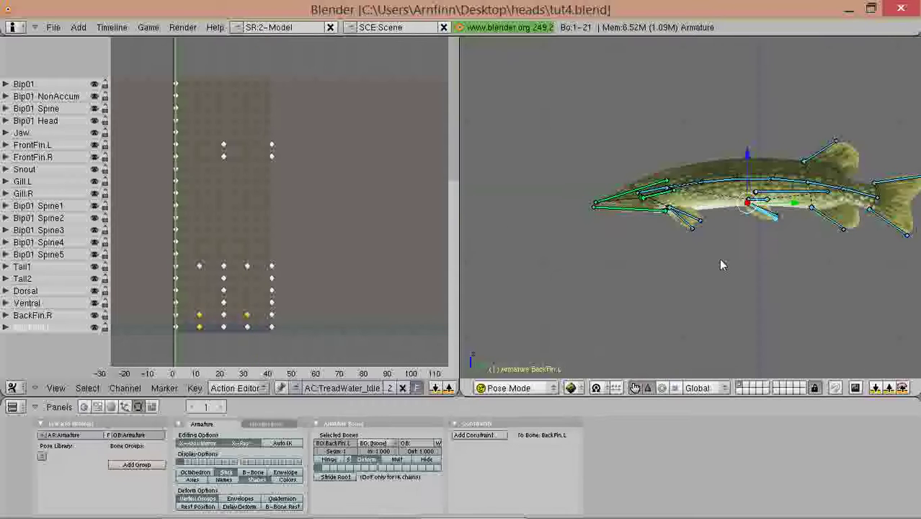
key("alt+a")
middle_click_drag(767, 181, 688, 189, "shift")
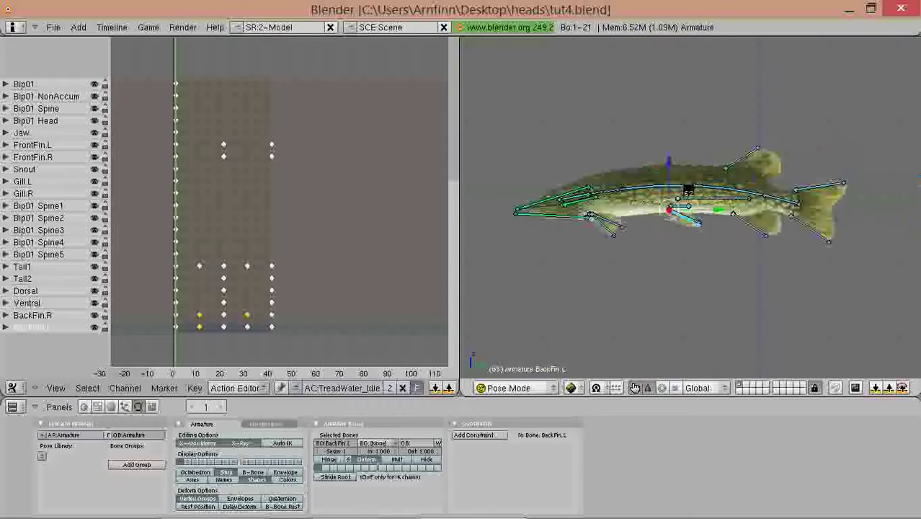
key("Escape")
scroll(257, 281, "up", 3)
scroll(636, 203, "up", 5)
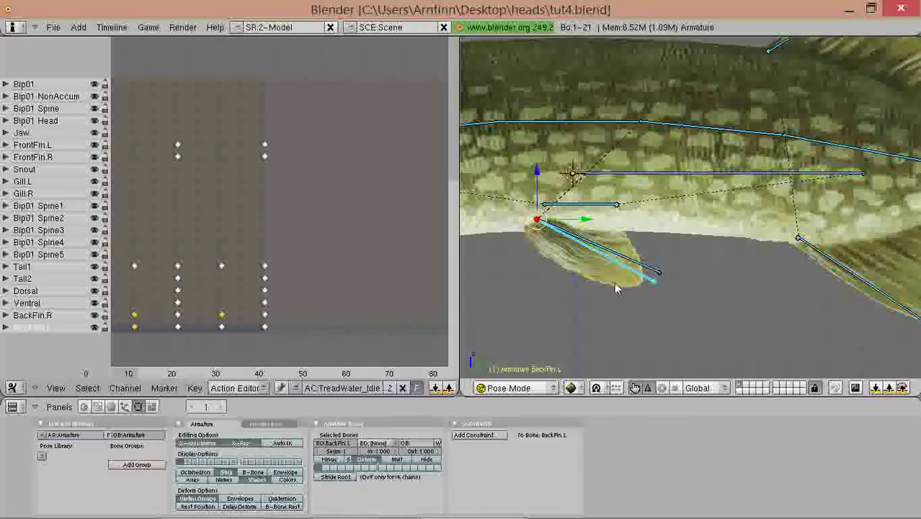
middle_click_drag(153, 301, 272, 296)
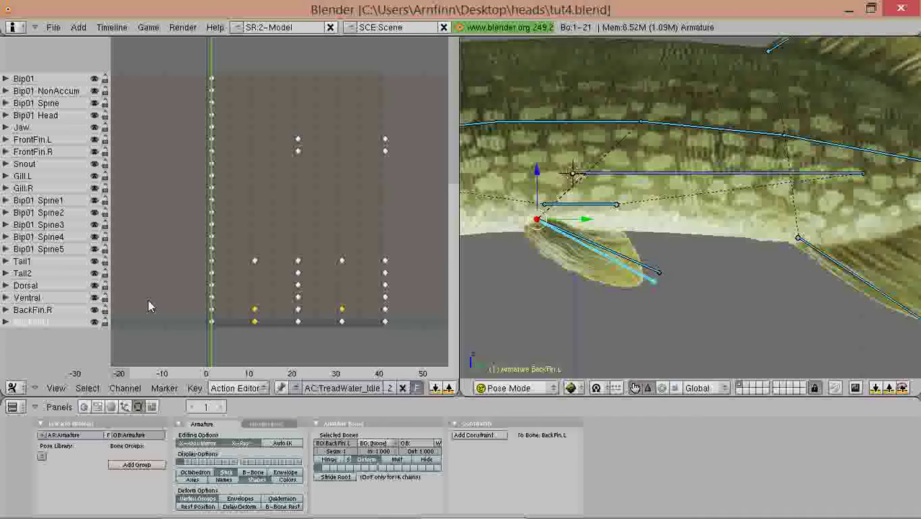
- Rotate the BackFin.L bone up toward the belly at frame 11 in side view and keyframe the pose
left_click(256, 326)
middle_click_drag(662, 267, 591, 281)
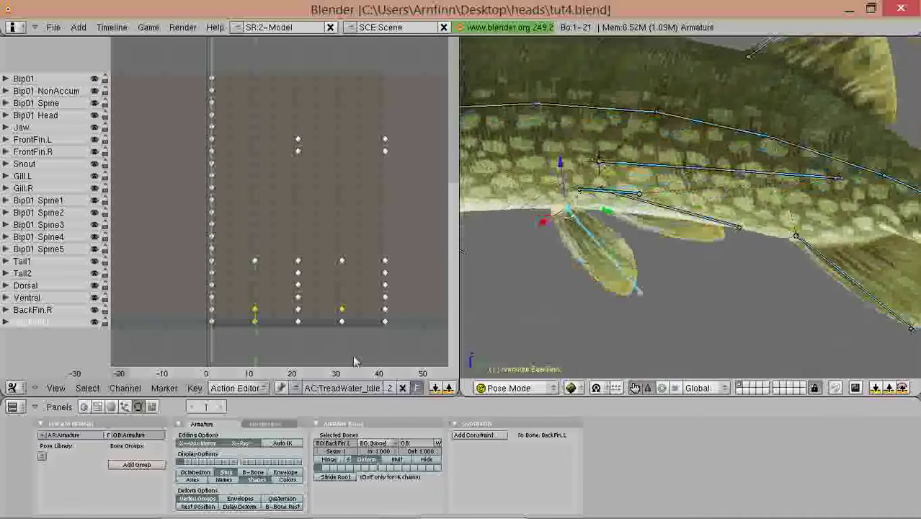
left_click(213, 311)
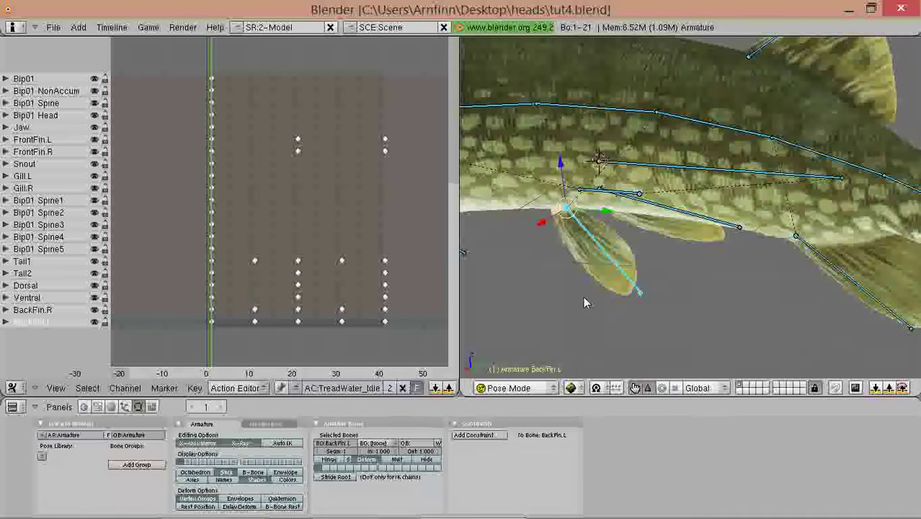
middle_click_drag(591, 294, 610, 281)
key("Up")
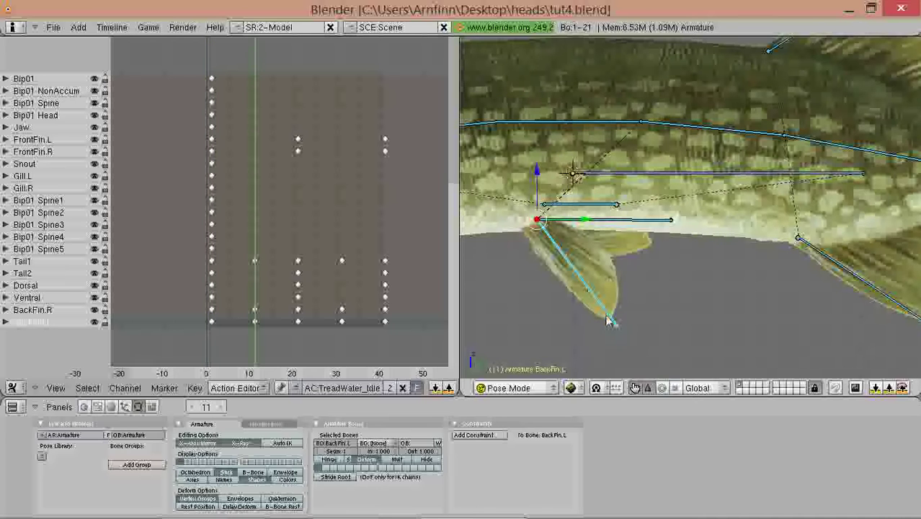
key("r")
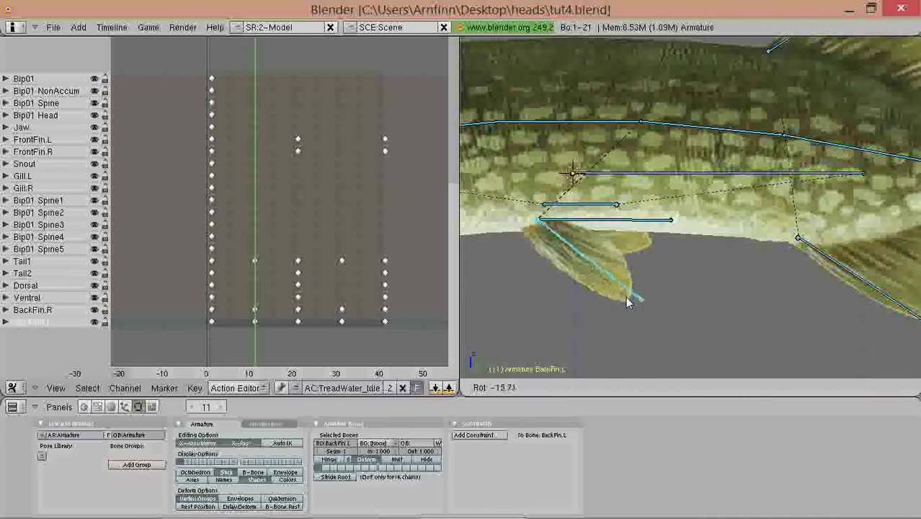
right_click(624, 299)
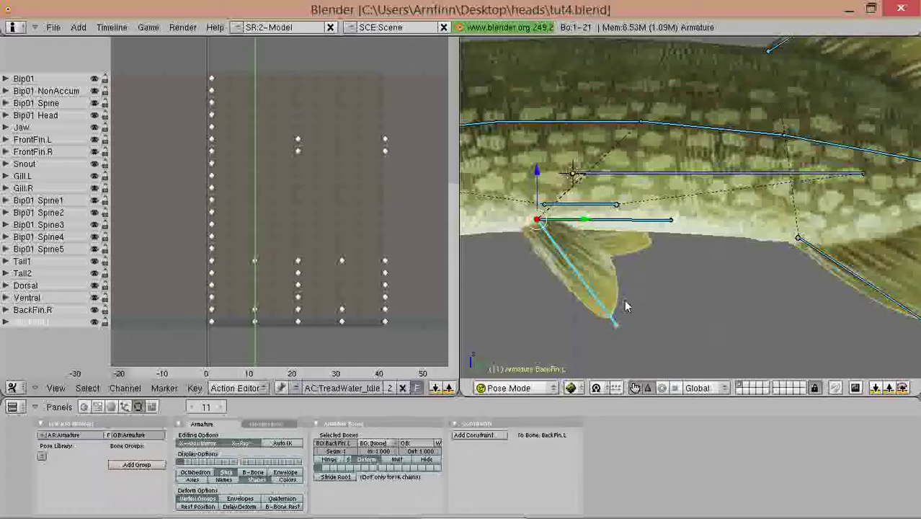
key("r")
left_click(635, 310)
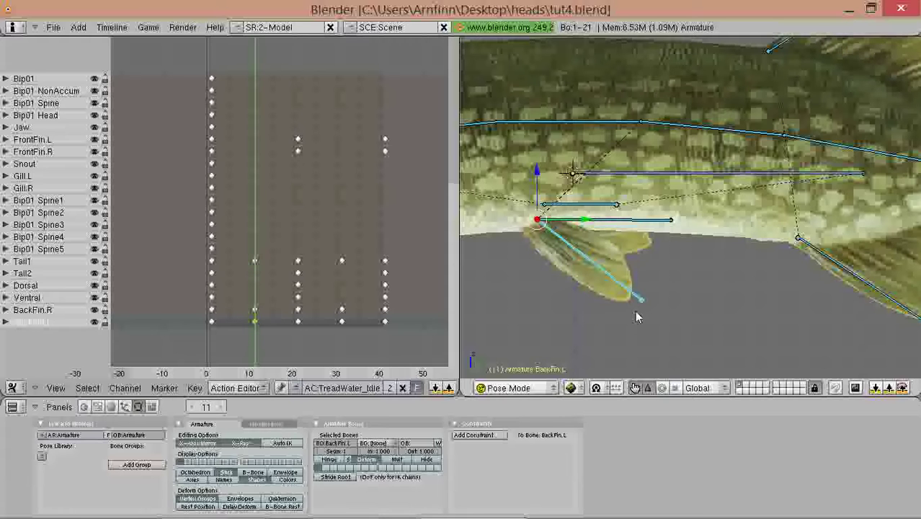
- Rotate the BackFin.L bone slightly down from the belly at frame 31 and keyframe the pose
key("Up")
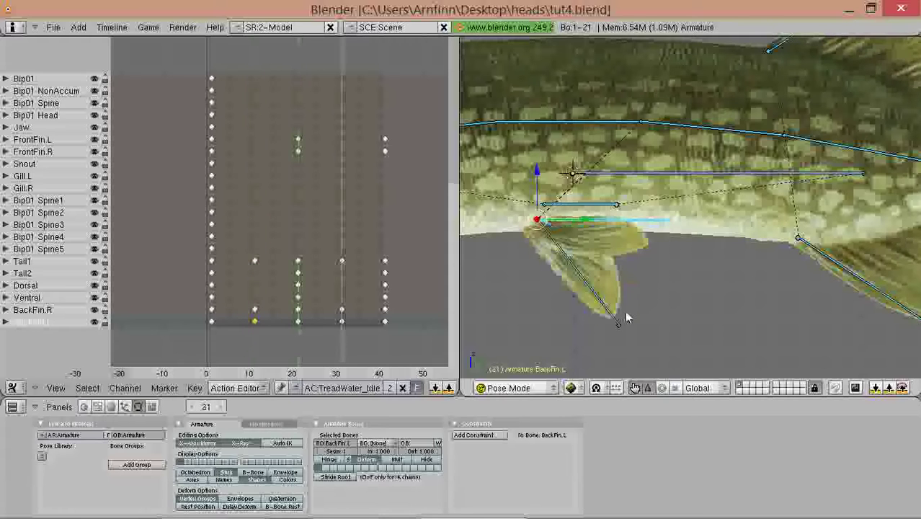
key("Up")
key("r")
left_click(617, 324)
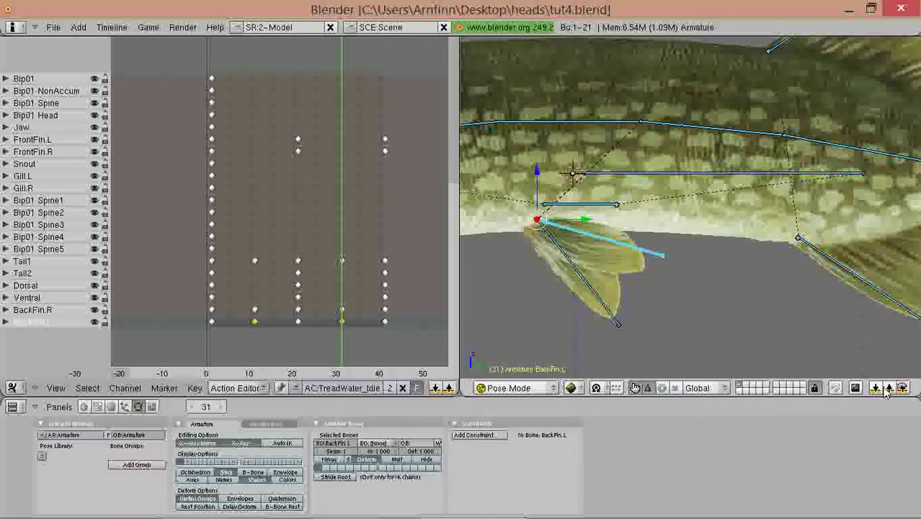
- Copy BackFin.L's poses from frames 31 and 11 and paste them flipped onto BackFin.R at frames 11 and 31 with keyframes
key("Down")
key("Down")
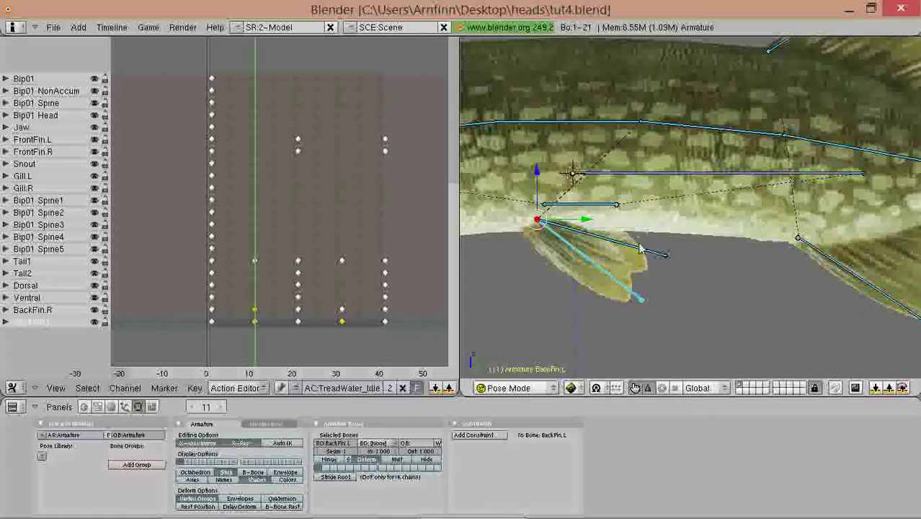
key("Up")
key("Up")
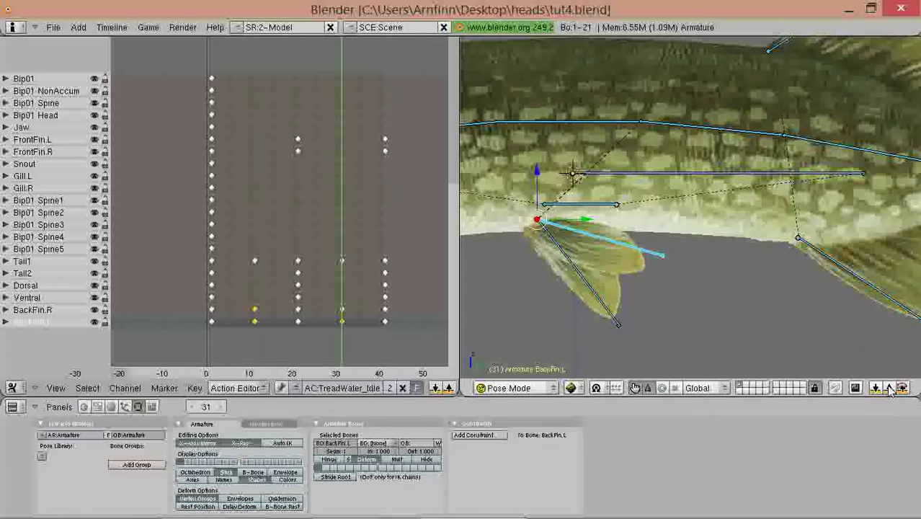
left_click(903, 390)
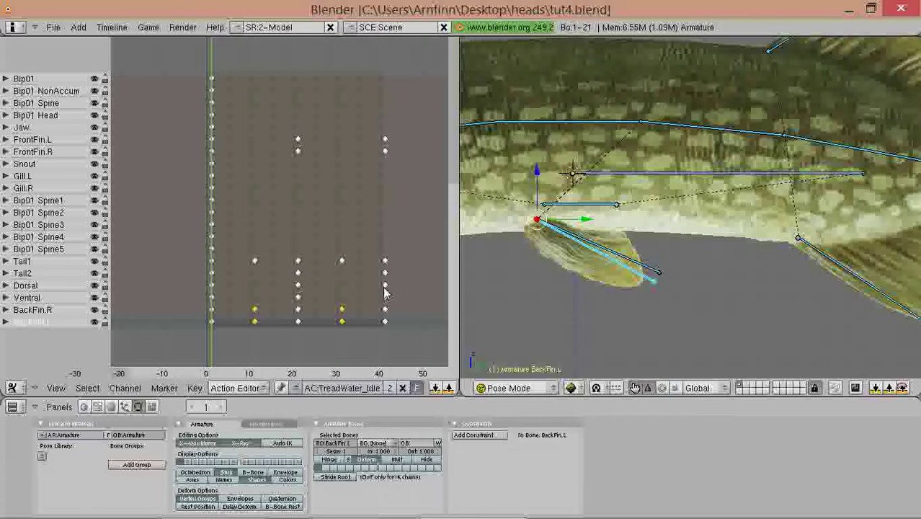
- Scrub and play the action and examine the back fins' adjusted motion from several angles
left_click_drag(381, 294, 301, 299)
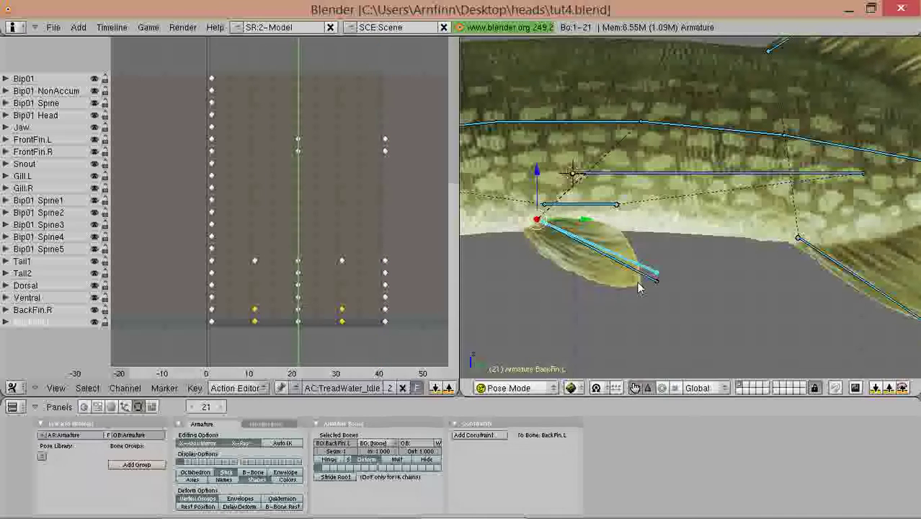
middle_click_drag(638, 280, 558, 180)
key("alt+a")
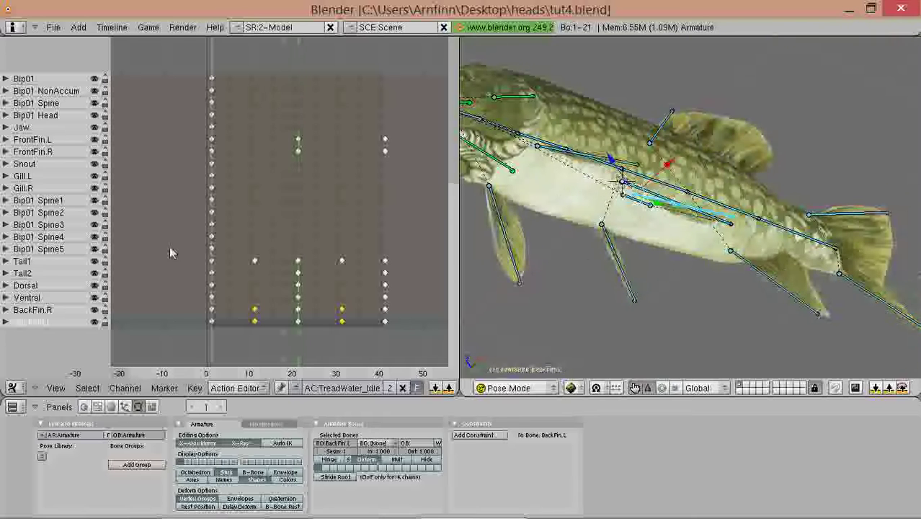
middle_click_drag(577, 246, 665, 269)
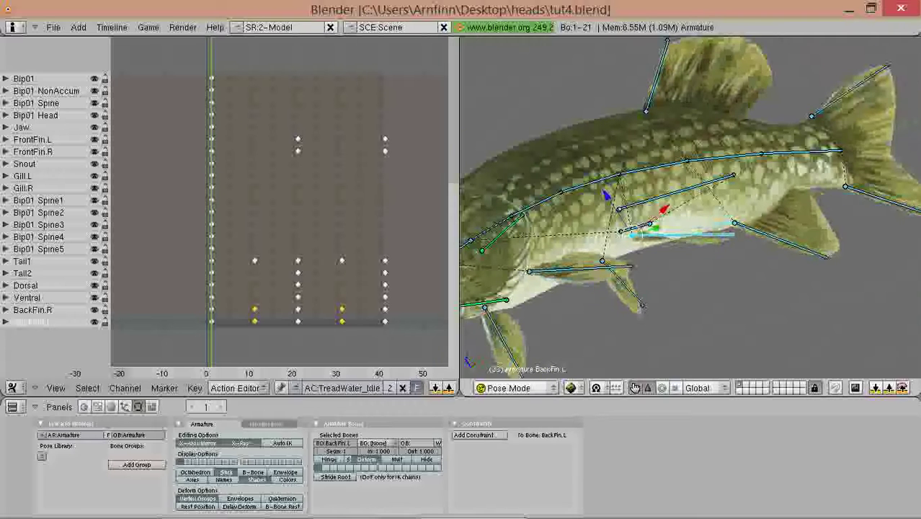
key("Escape")
middle_click_drag(671, 232, 705, 263)
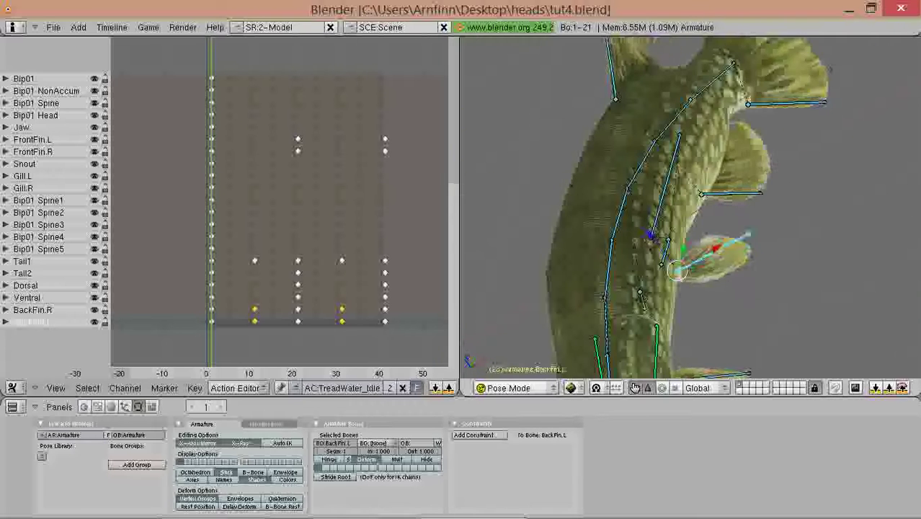
middle_click_drag(627, 232, 608, 220)
key("alt+a")
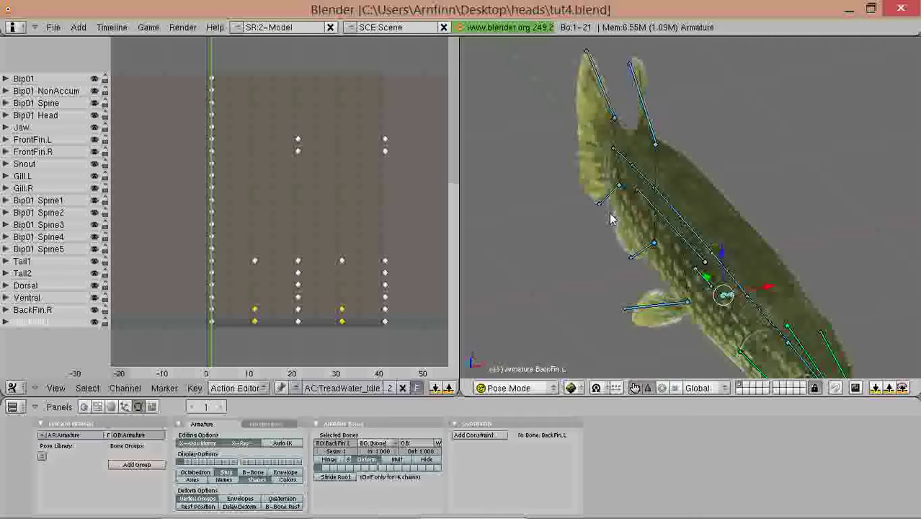
key("Escape")
key("alt+a")
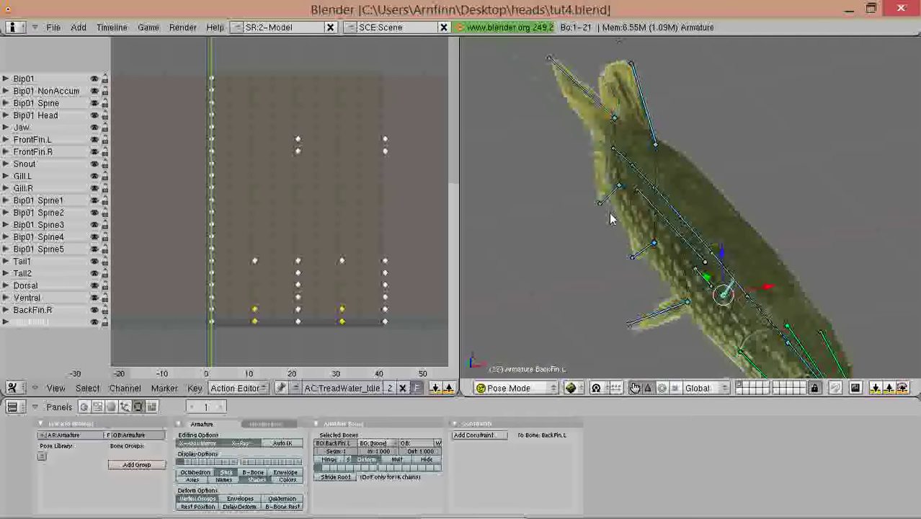
key("Escape")
- Select the FrontFin.L bone in side view and check its poses between frames 1 and 21
key("KP_3")
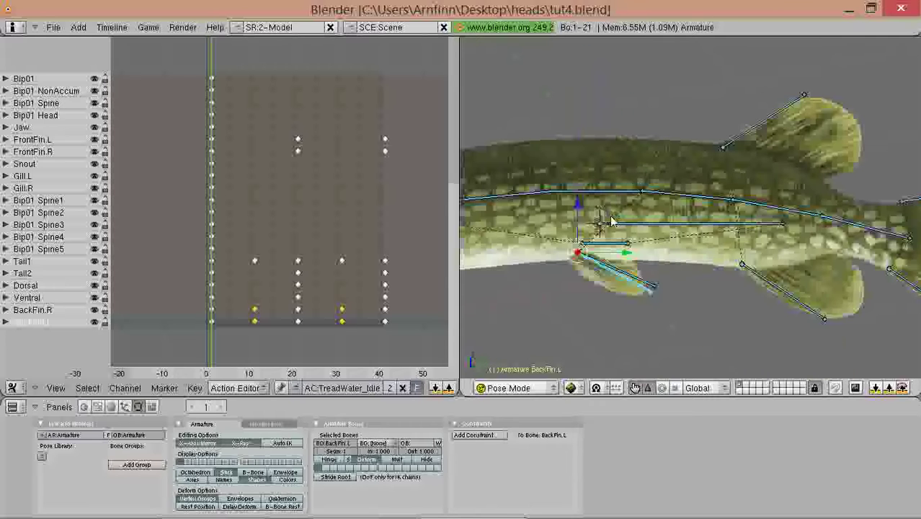
middle_click_drag(503, 241, 629, 231, "shift")
scroll(626, 238, "up", 1)
middle_click_drag(494, 317, 624, 289, "shift")
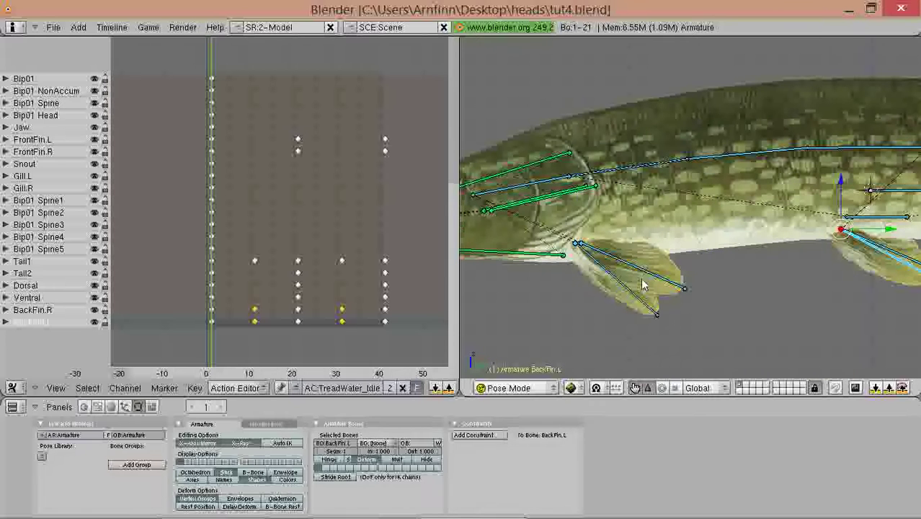
right_click(640, 278)
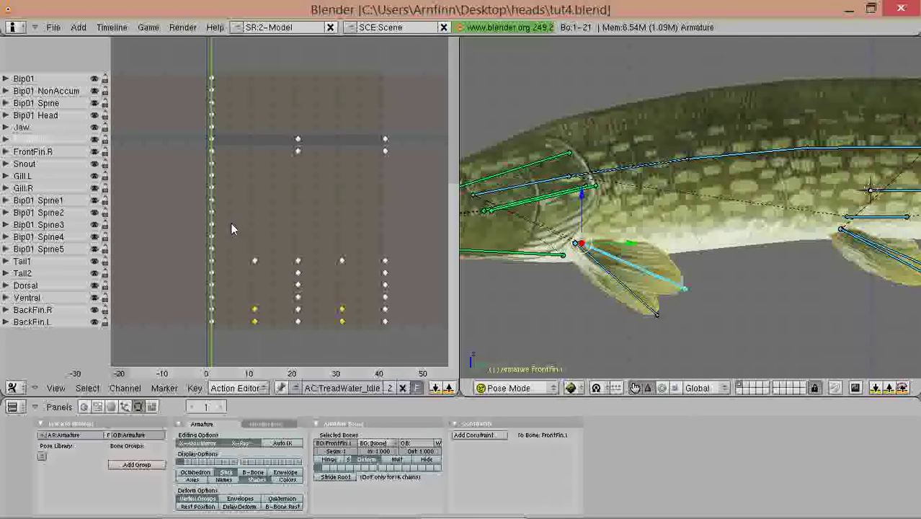
key("Up")
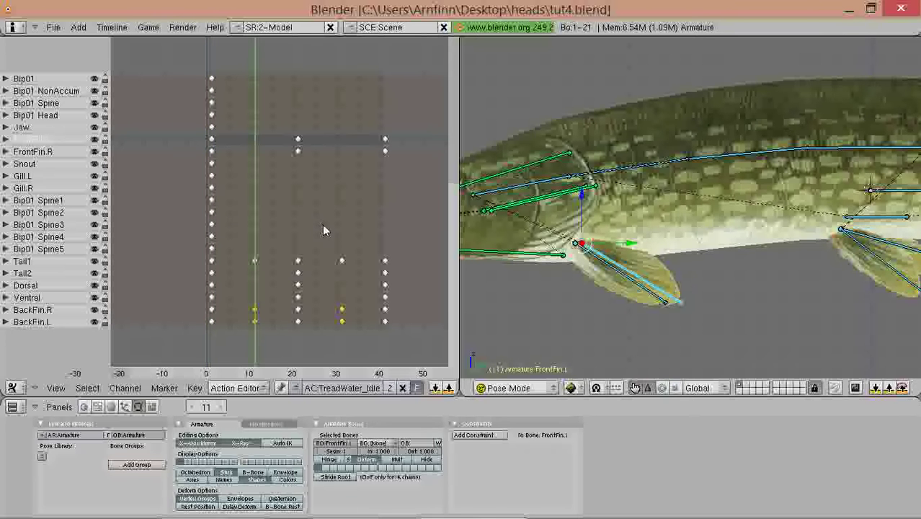
key("Up")
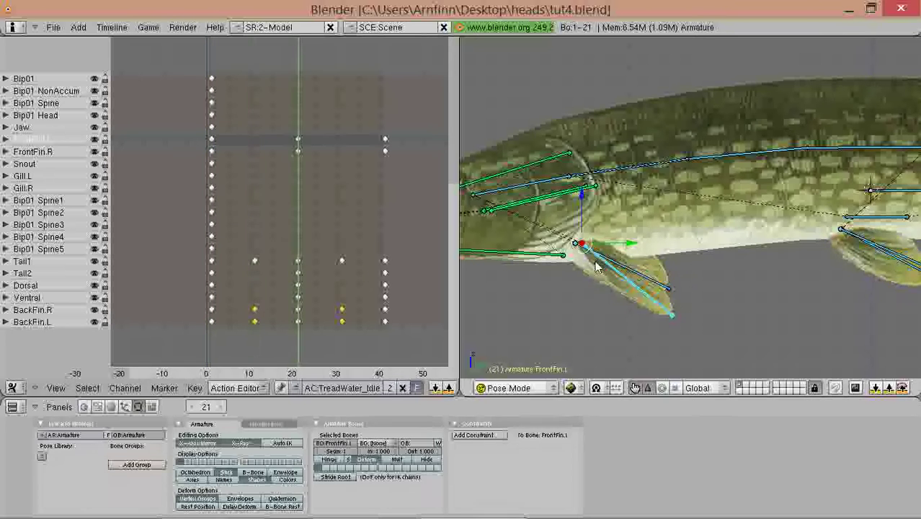
key("Down")
key("Down")
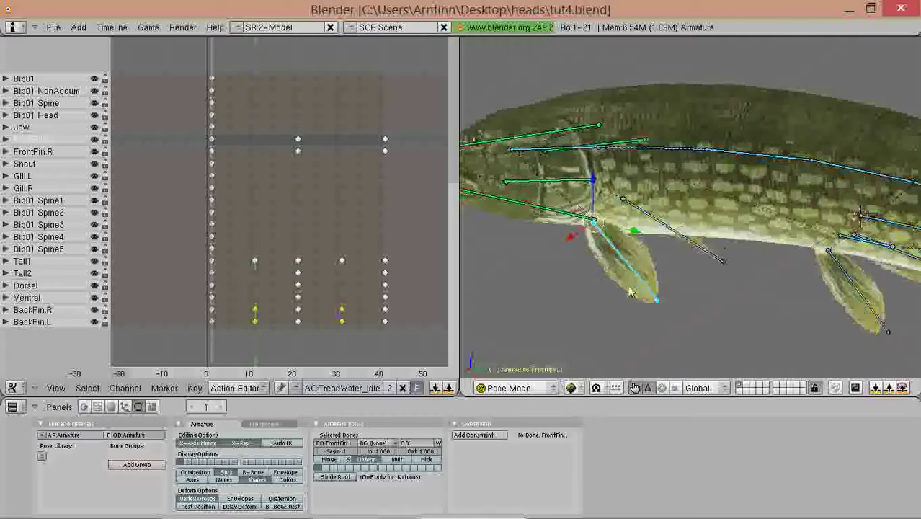
key("Up")
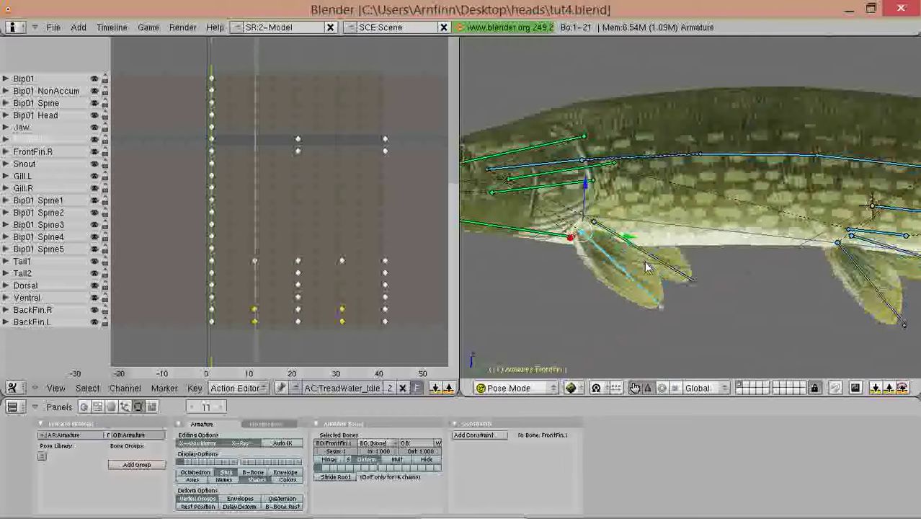
key("r")
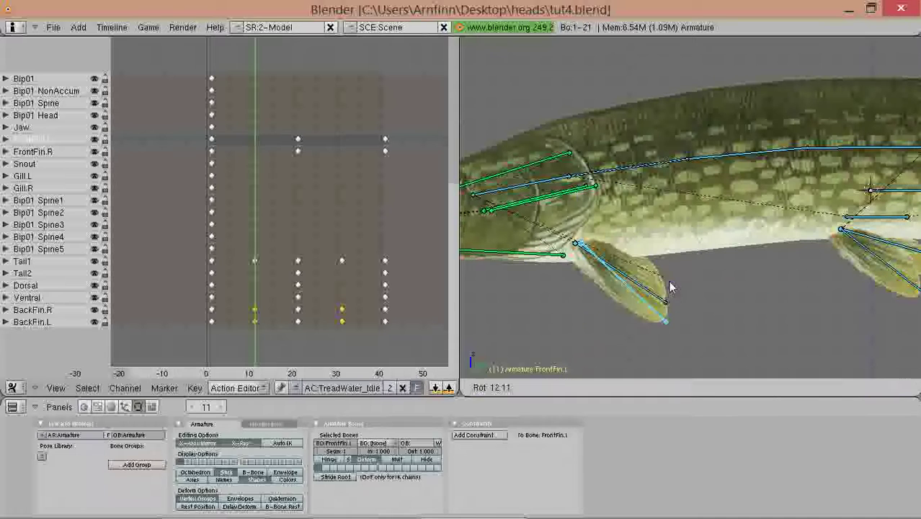
left_click(664, 294)
key("Down")
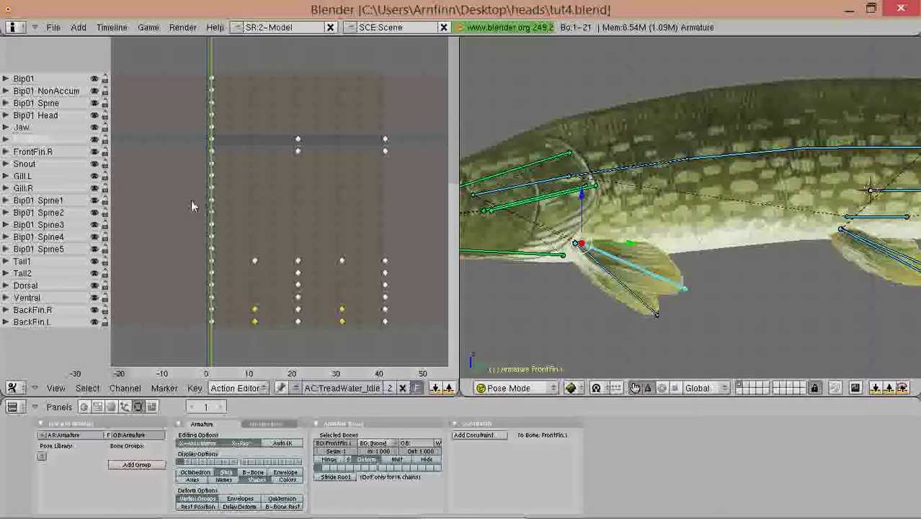
- Rotate the FrontFin.L bone up toward the belly at frame 11 and keyframe the pose
key("Up")
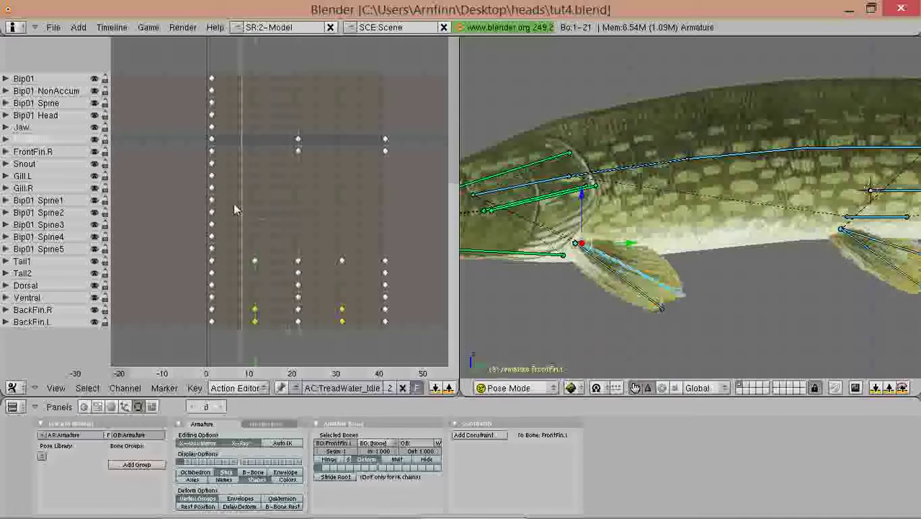
key("Down")
key("Up")
key("r")
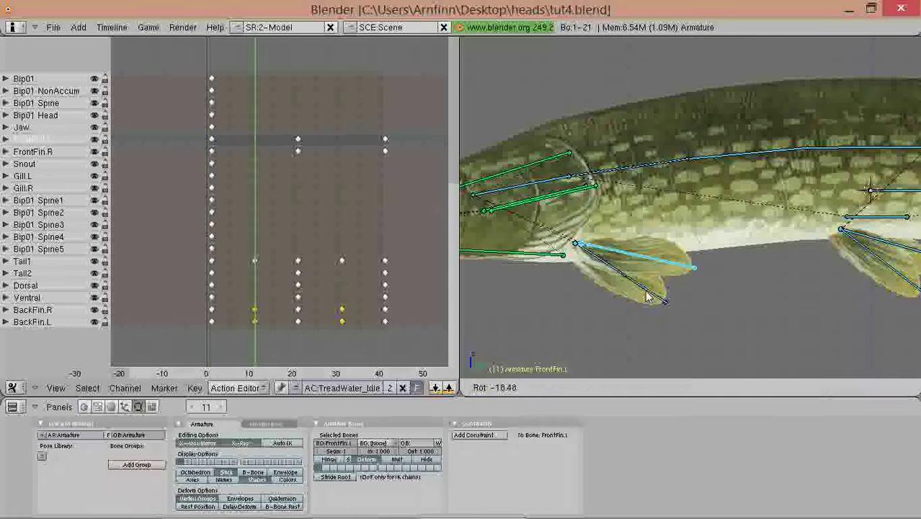
left_click(643, 299)
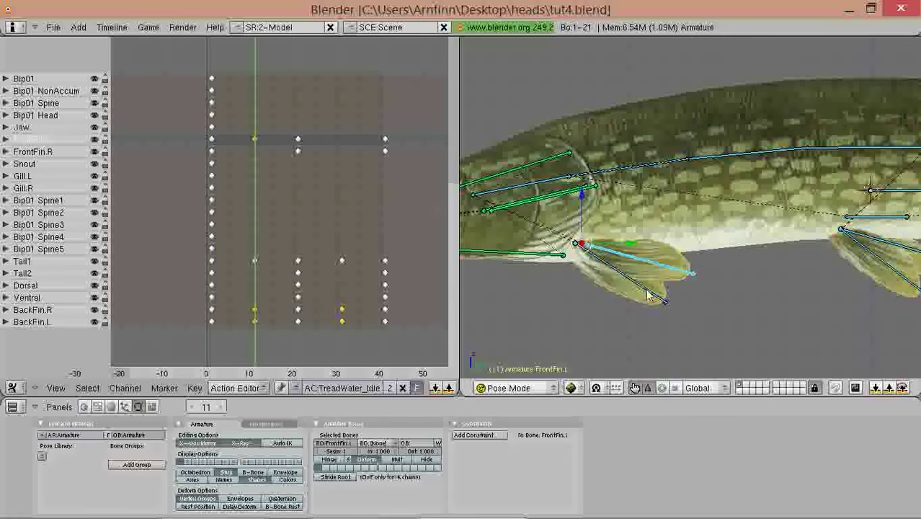
- Rotate the FrontFin.L bone downward at frame 31 and keyframe the pose
key("Up")
key("Up")
key("r")
left_click(664, 309)
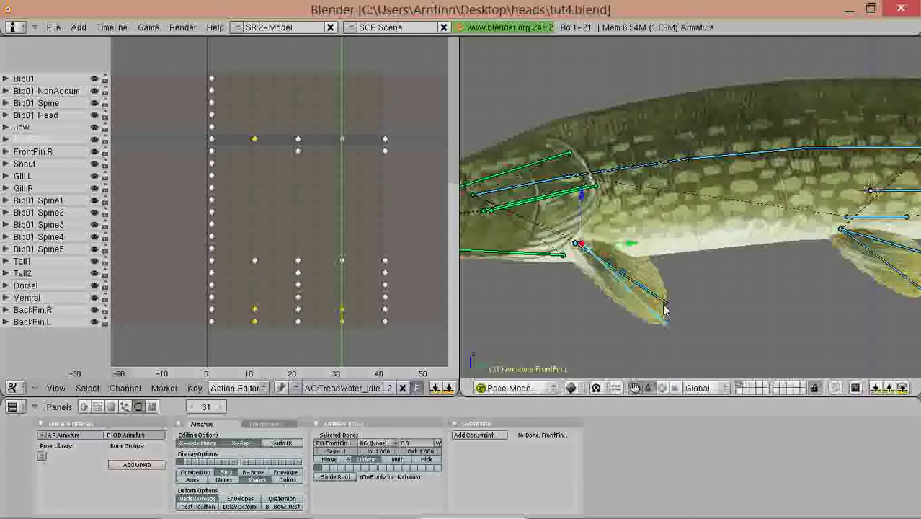
- Scrub and play the action and examine the left front fin's motion from an oblique angle
left_click_drag(277, 143, 305, 170)
middle_click_drag(701, 184, 612, 137)
left_click(310, 185)
key("alt+a")
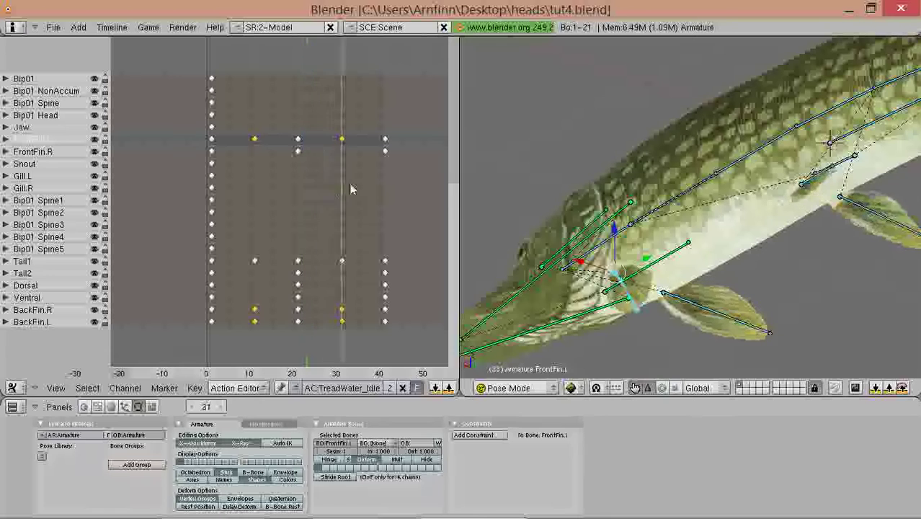
left_click_drag(203, 204, 199, 205)
middle_click_drag(742, 213, 702, 239)
- Readjust the FrontFin.L bone's rotation by about -3.5 degrees at frame 31 in side view
key("KP_3")
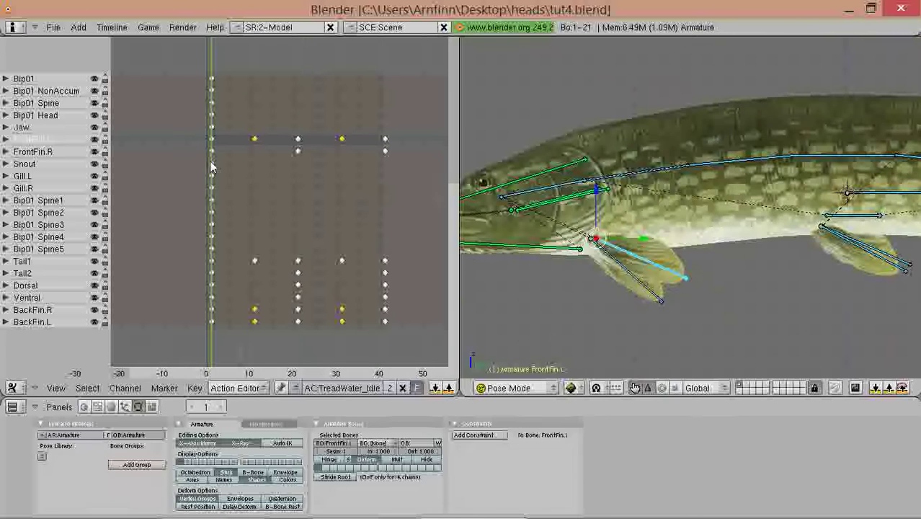
left_click_drag(238, 164, 343, 168)
key("r")
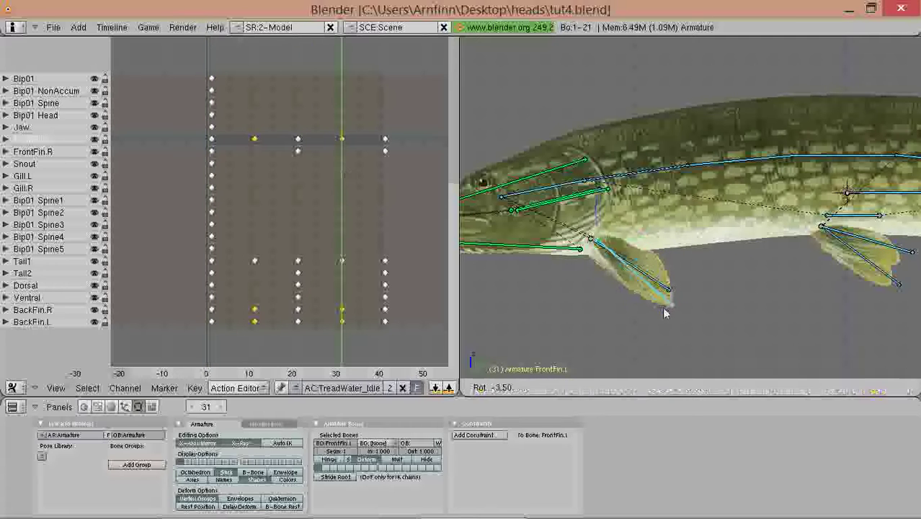
left_click(666, 304)
- Remove FrontFin.L's keyframe at frame 31, and rotate the bone by about 9.4 degrees at frame 11 with a keyframe
left_click_drag(284, 147, 255, 159)
key("Up")
key("Up")
key("r")
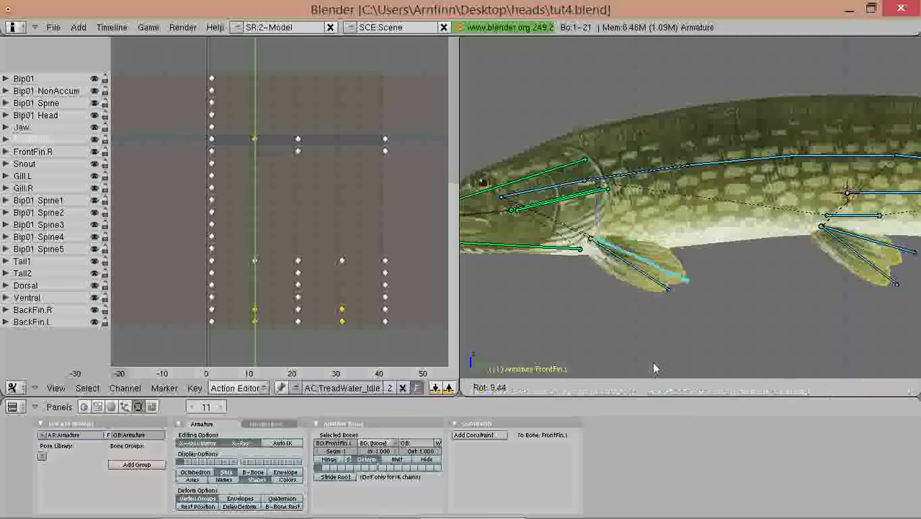
left_click(652, 361)
- Rotate the FrontFin.L bone downward again at frame 31 in side view and keyframe its new pose
left_click(172, 160)
key("Up")
key("Up")
key("Up")
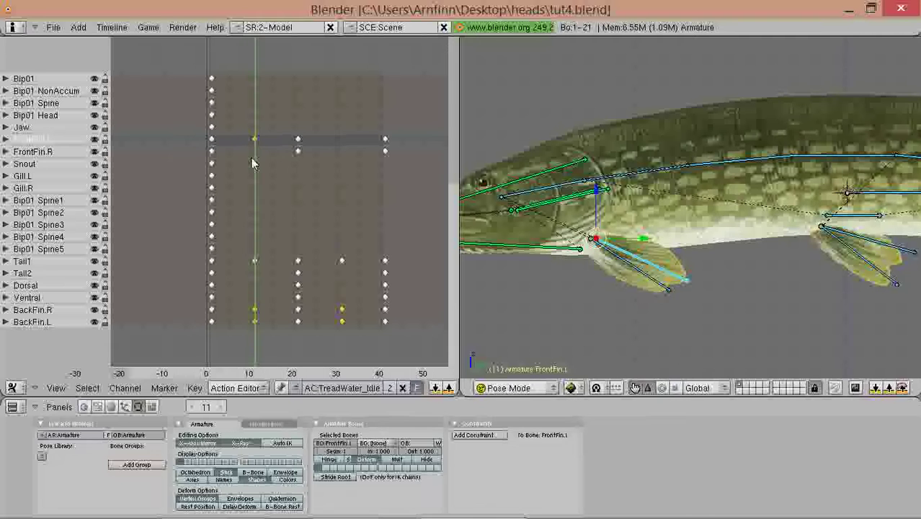
key("r")
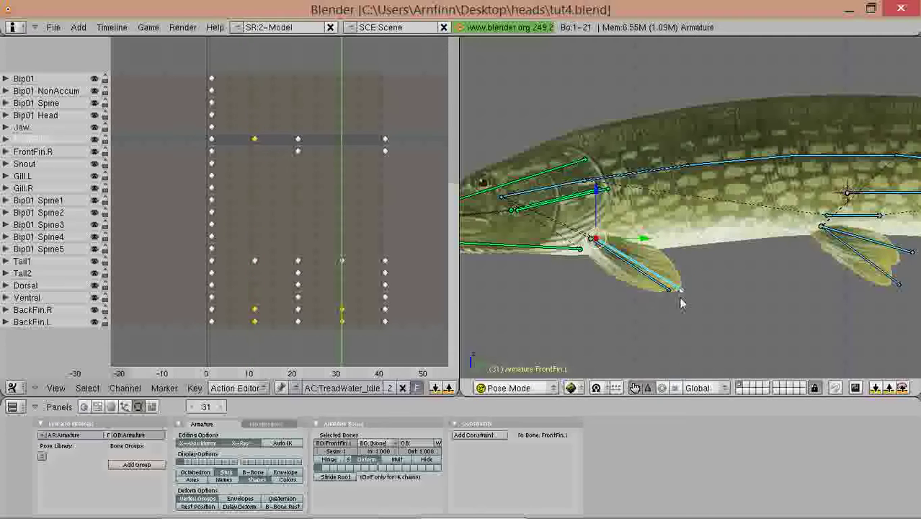
key("r")
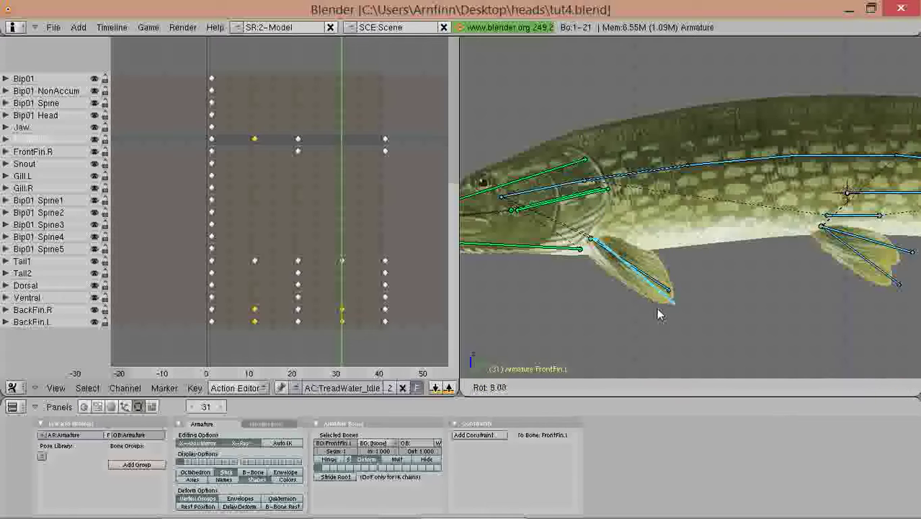
left_click(655, 307)
- Copy FrontFin.L's pose at frame 11 and paste it flipped onto FrontFin.R at frame 31 with a keyframe
left_click_drag(288, 208, 254, 195)
key("shift+Left")
key("Up")
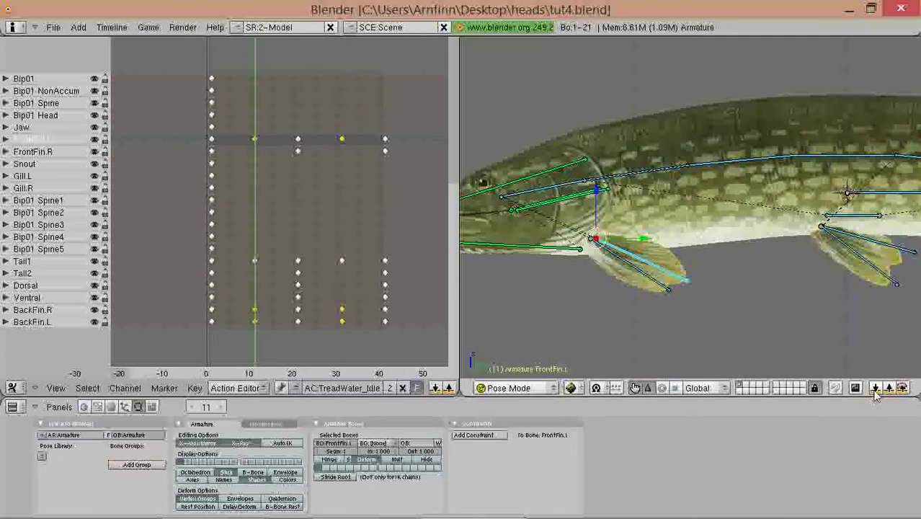
key("Up")
key("Up")
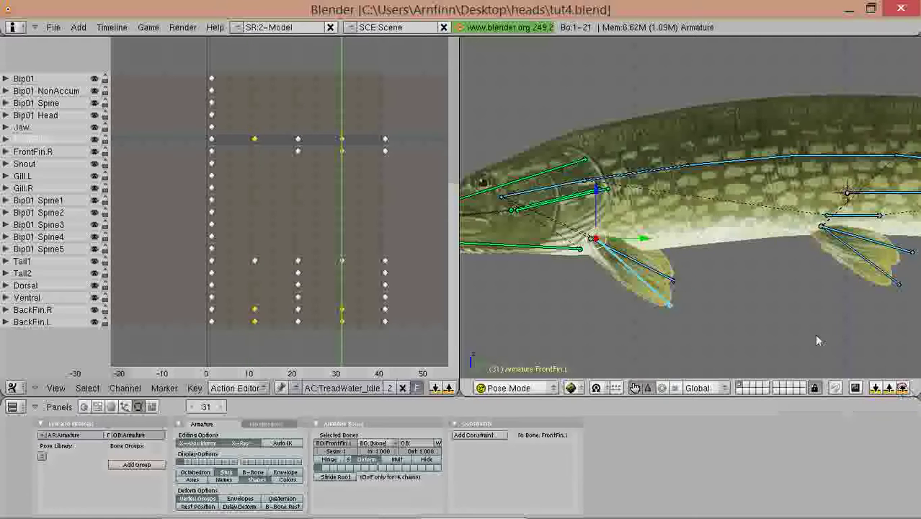
- Copy FrontFin.L's pose at frame 31 and paste it flipped onto FrontFin.R at frame 11 with a keyframe
key("Down")
key("Up")
key("Down")
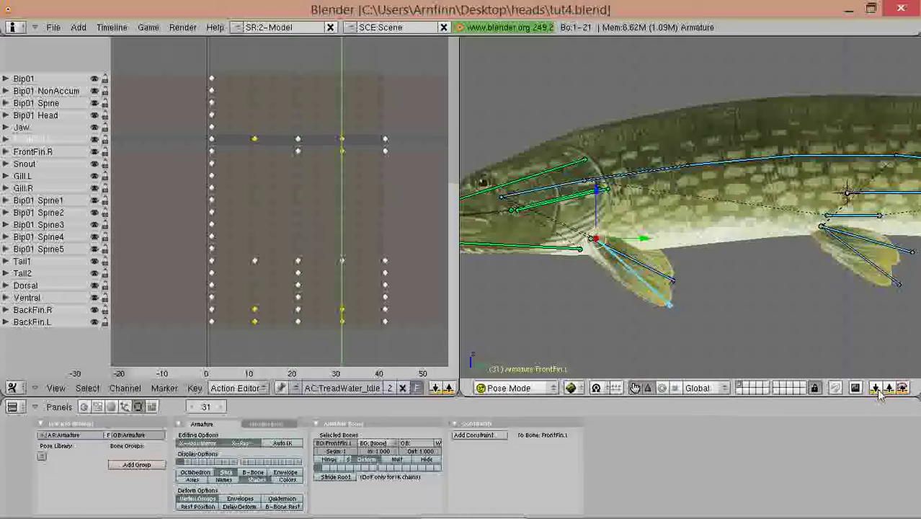
left_click(903, 389)
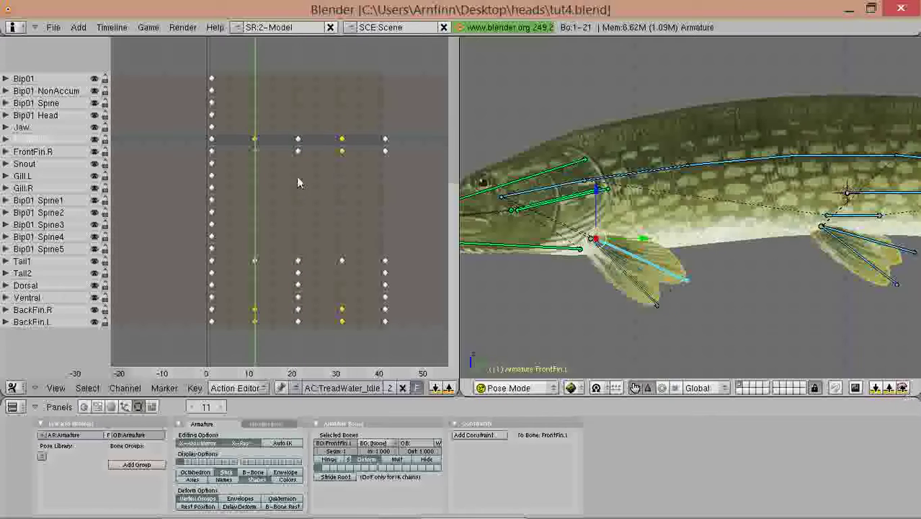
- Play the action from frame 1 and examine the alternating motion of the front fins
left_click_drag(245, 179, 211, 179)
key("alt+a")
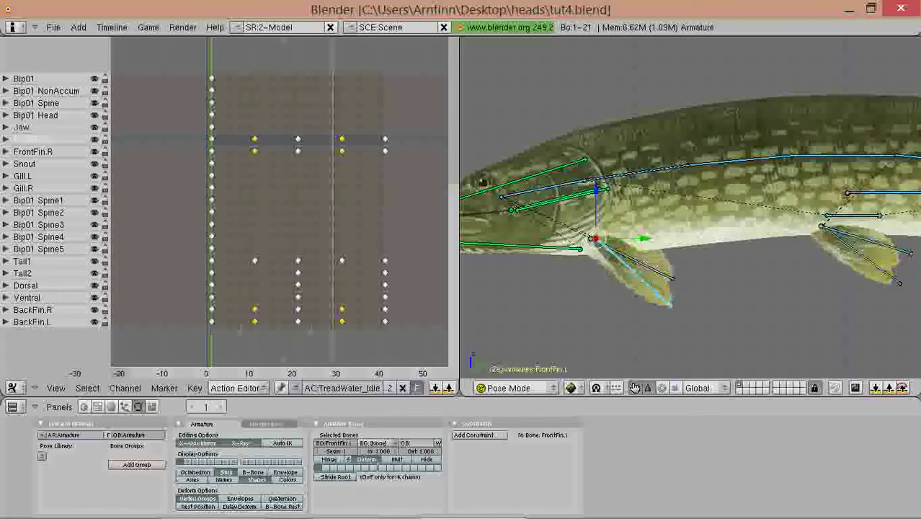
key("Escape")
middle_click_drag(750, 155, 690, 237)
- Select all bones and all keyframes of the TreadWater_Idle action and set their extend mode to cyclic
key("a")
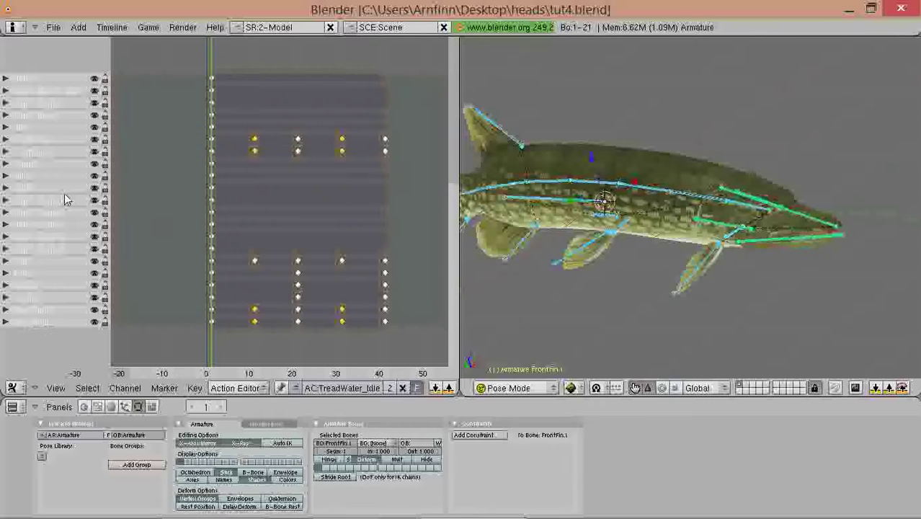
key("a")
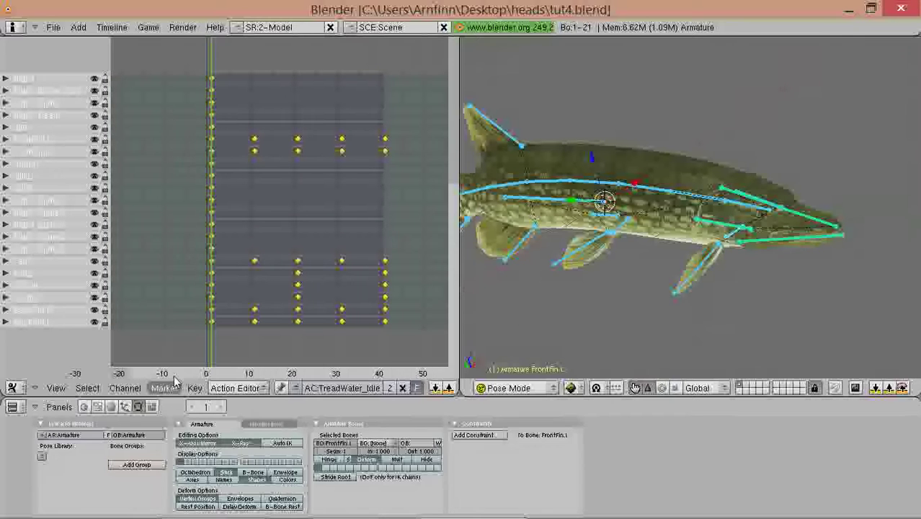
middle_click_drag(268, 235, 216, 236)
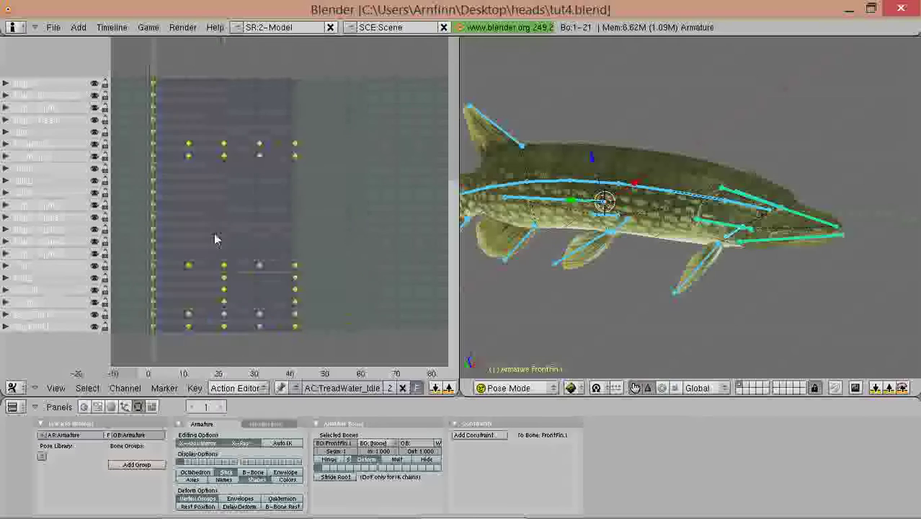
left_click(294, 289)
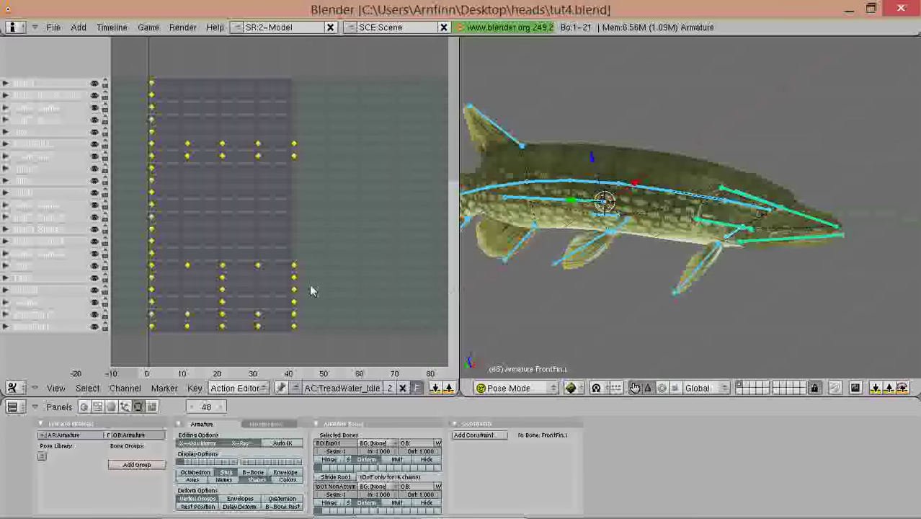
left_click(195, 389)
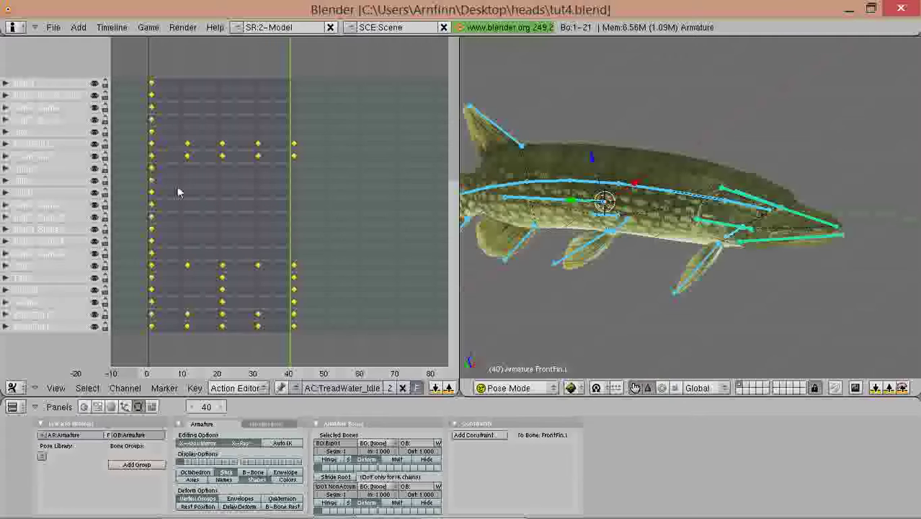
key("a")
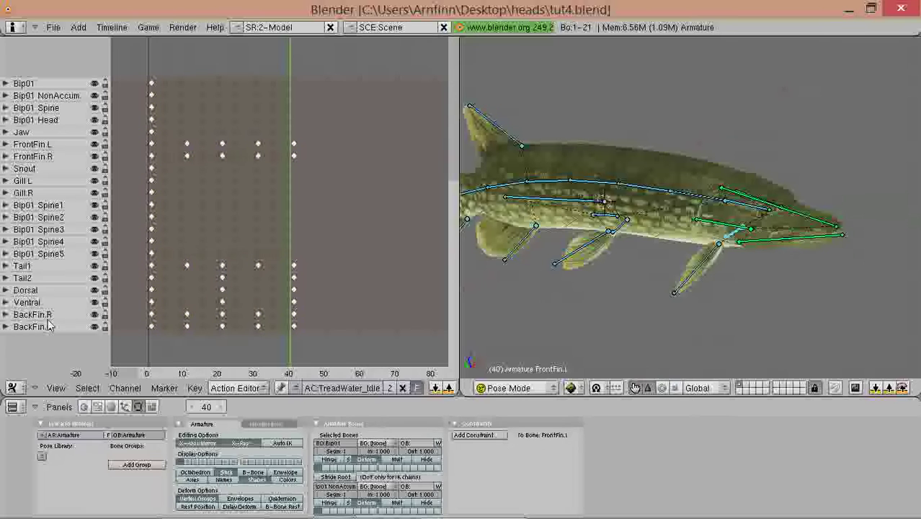
key("a")
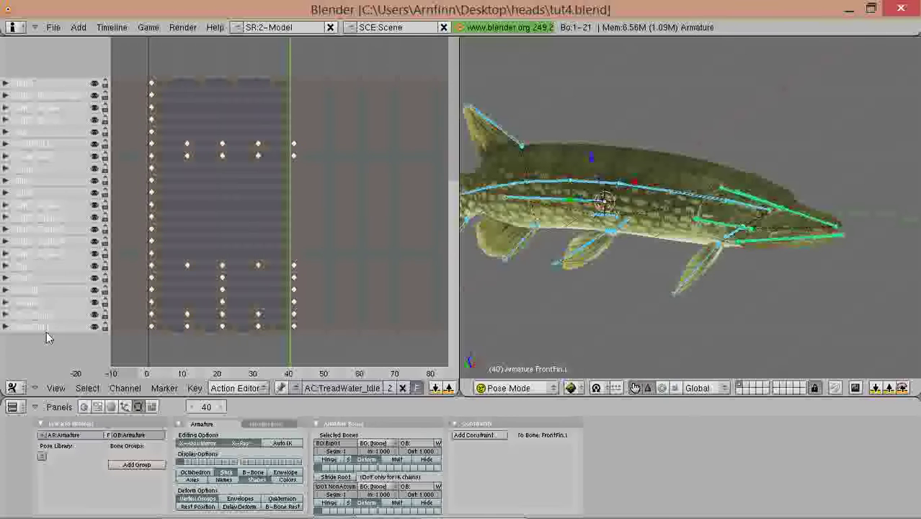
key("a")
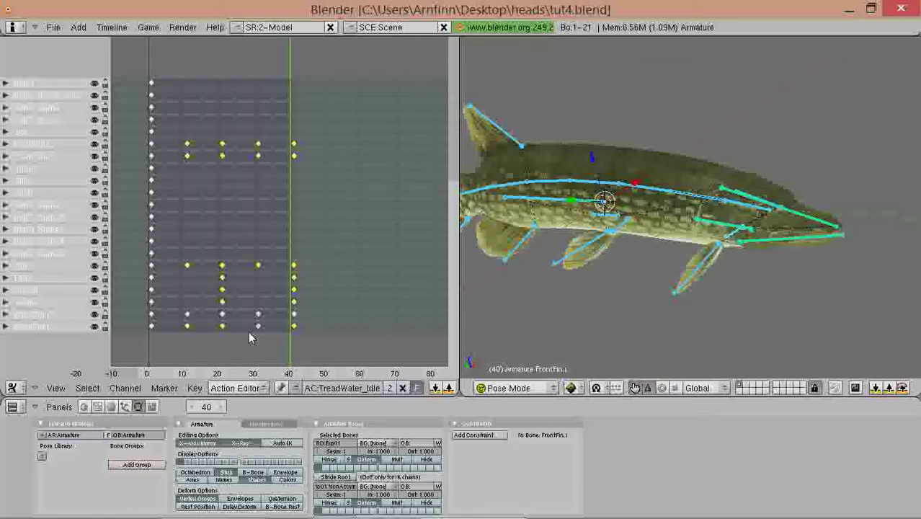
left_click(196, 387)
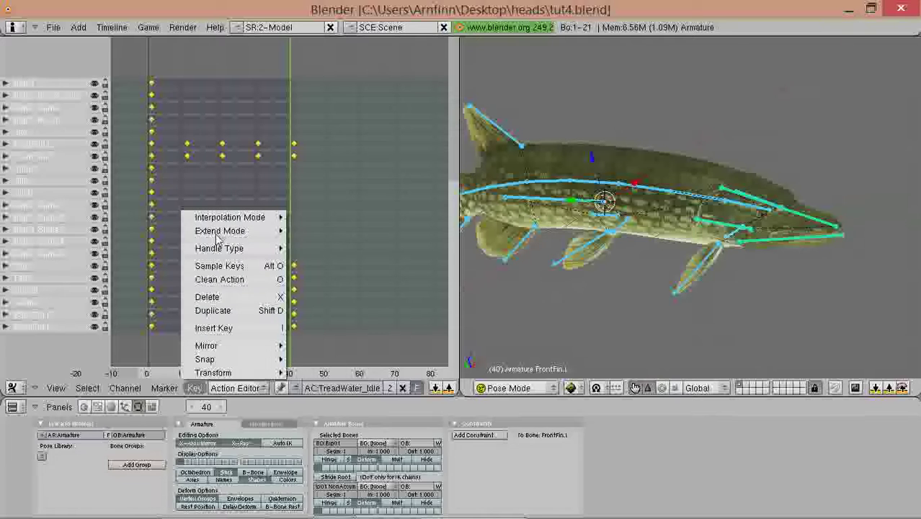
mouse_move(219, 237)
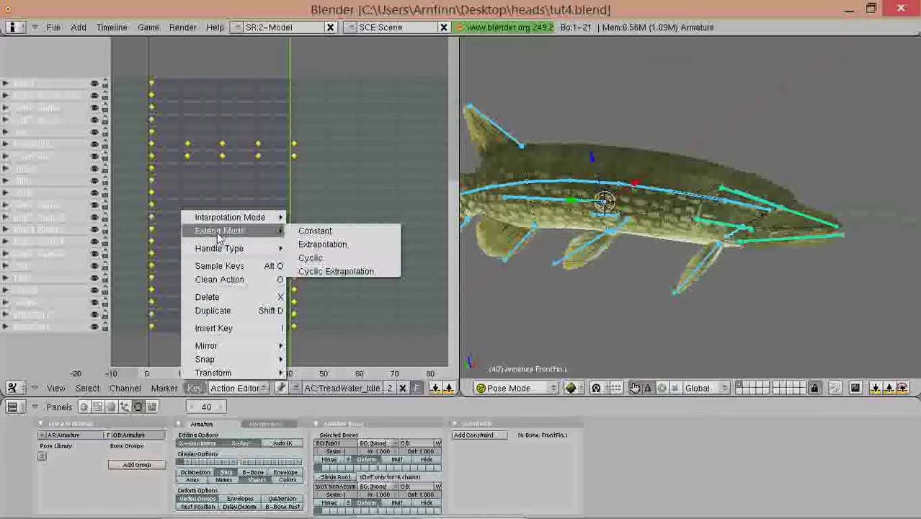
left_click(325, 267)
- Play the cyclic action from frame 1 and examine the whole pike's looping motion from several angles and in side view
left_click_drag(299, 261, 128, 259)
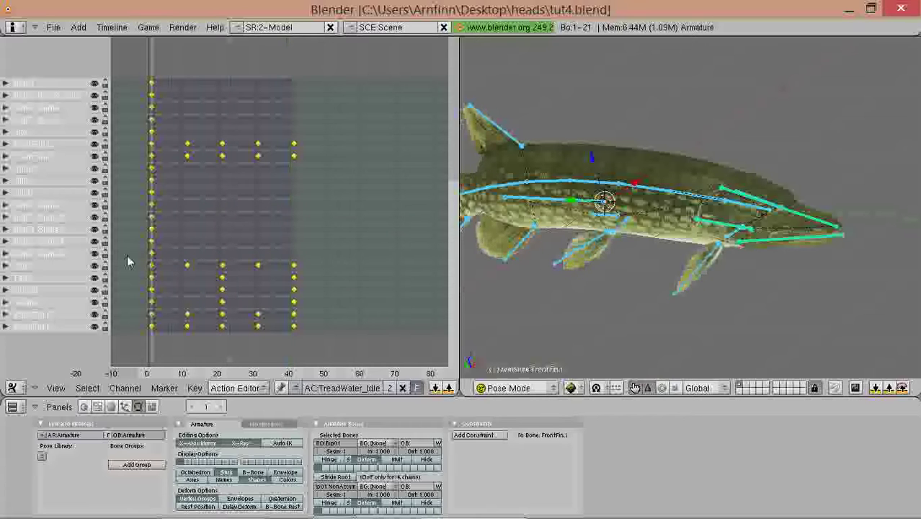
key("shift+alt+a")
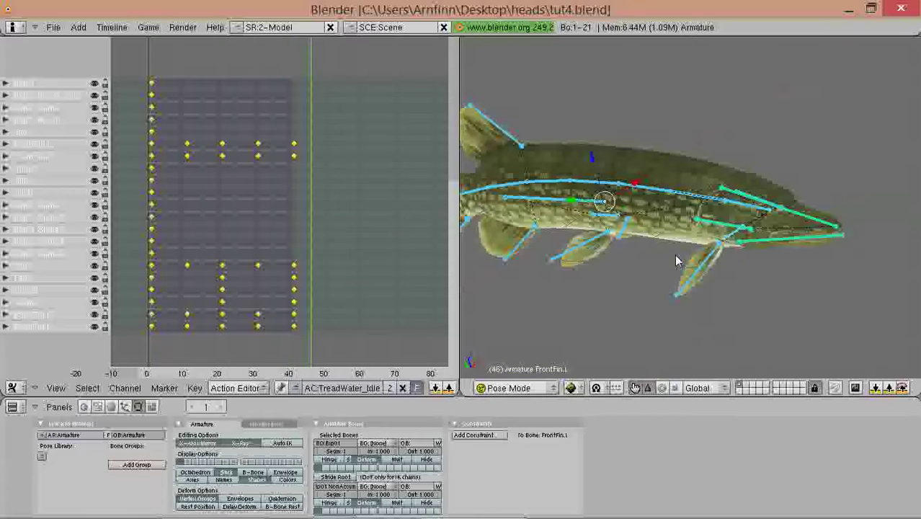
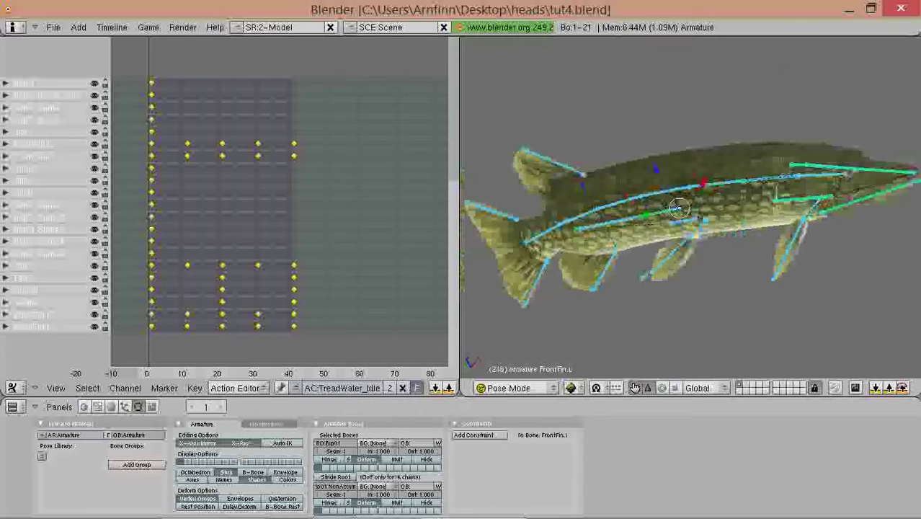
key("Escape")
middle_click_drag(769, 229, 603, 275)
scroll(603, 275, "down", 2)
key("alt+a")
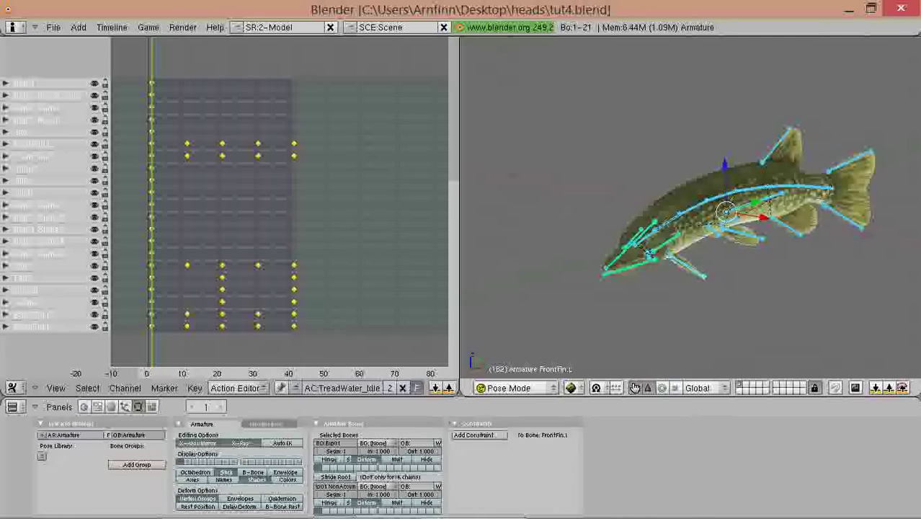
middle_click_drag(576, 195, 725, 199)
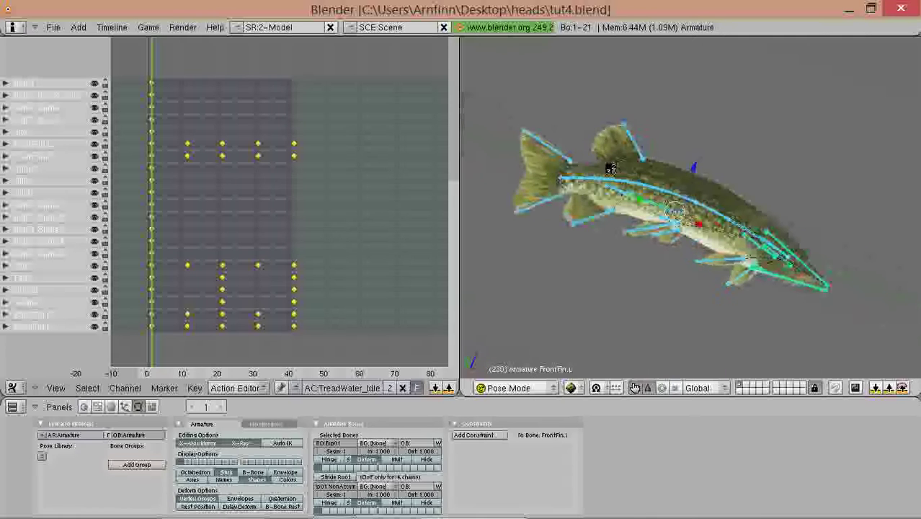
middle_click_drag(565, 174, 588, 160)
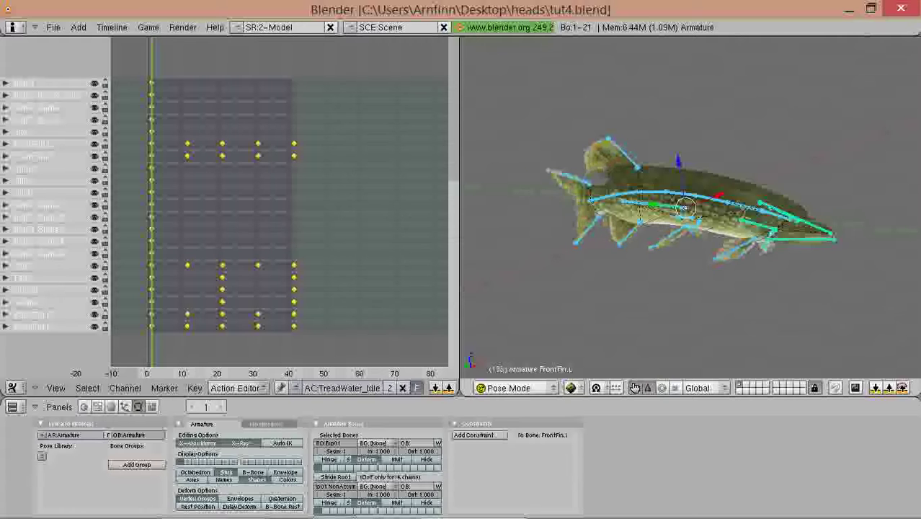
middle_click_drag(517, 167, 668, 207)
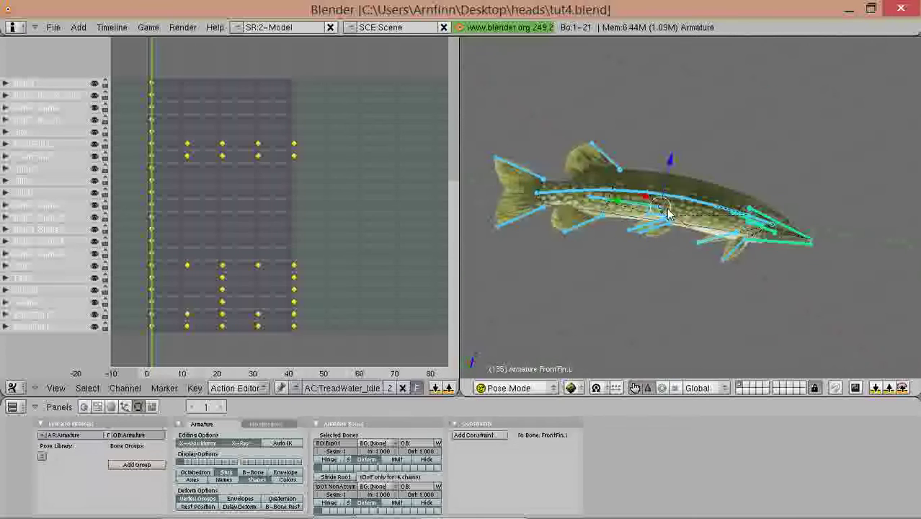
key("KP_3")
key("Escape")
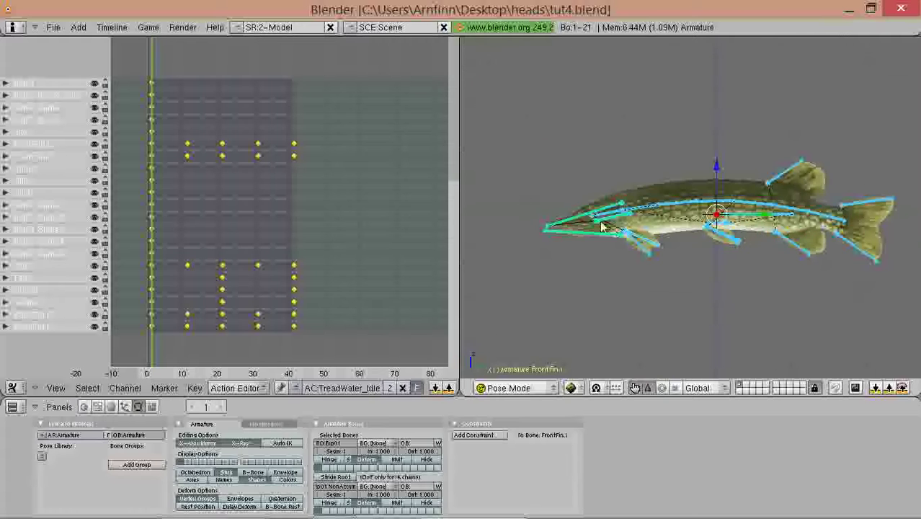
scroll(604, 226, "up", 2)
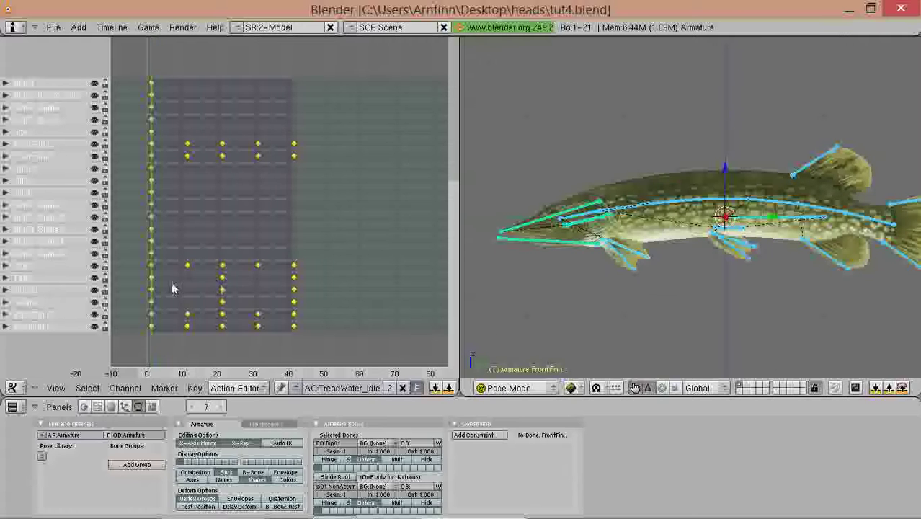
left_click_drag(179, 289, 136, 287)
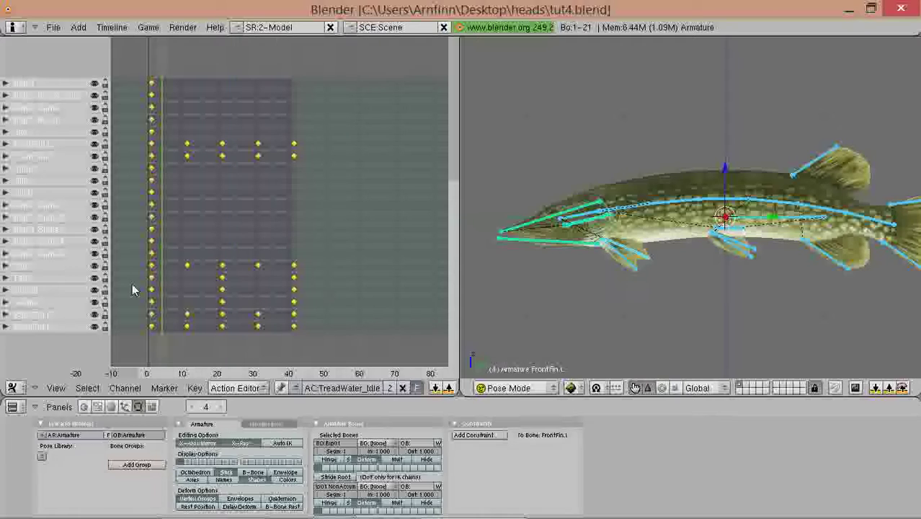
middle_click_drag(499, 281, 744, 279)
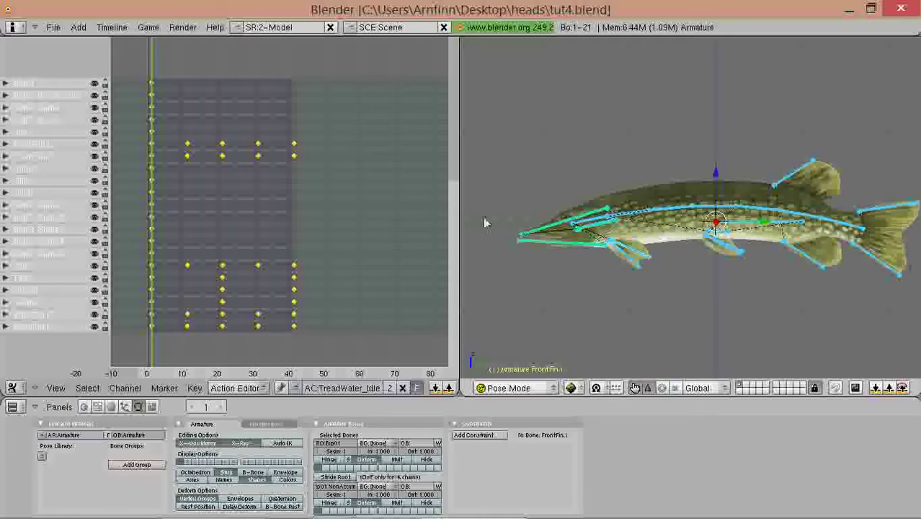
middle_click_drag(793, 222, 788, 224, "shift")
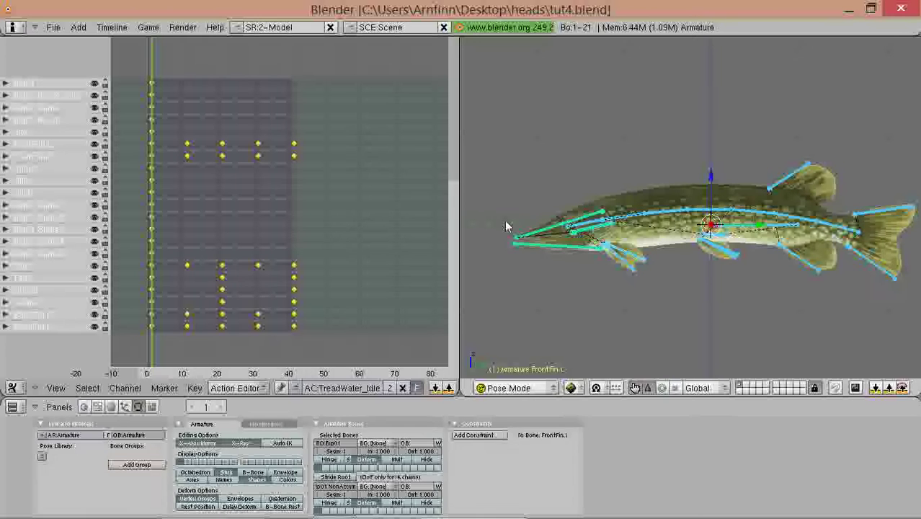
middle_click_drag(728, 257, 598, 235)
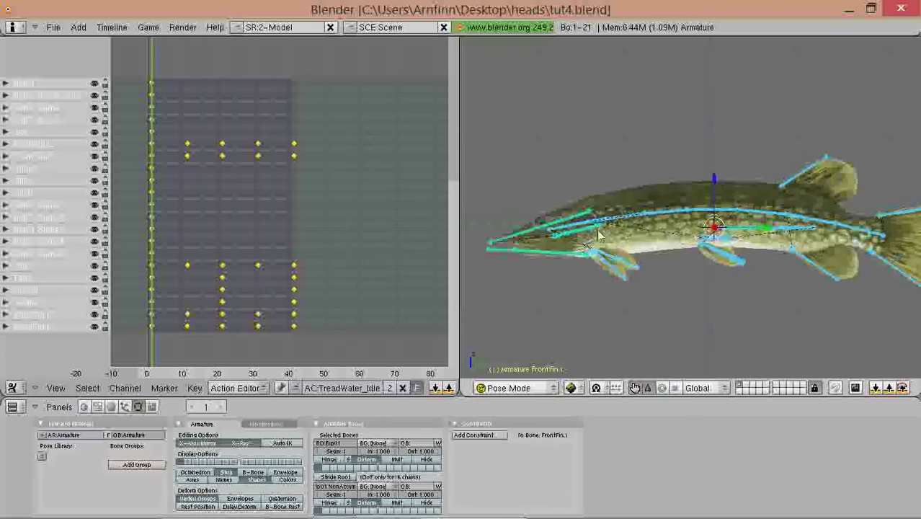
- Select the Bip01 Head bone and try to rotate it in side view at frame 41
right_click(577, 228)
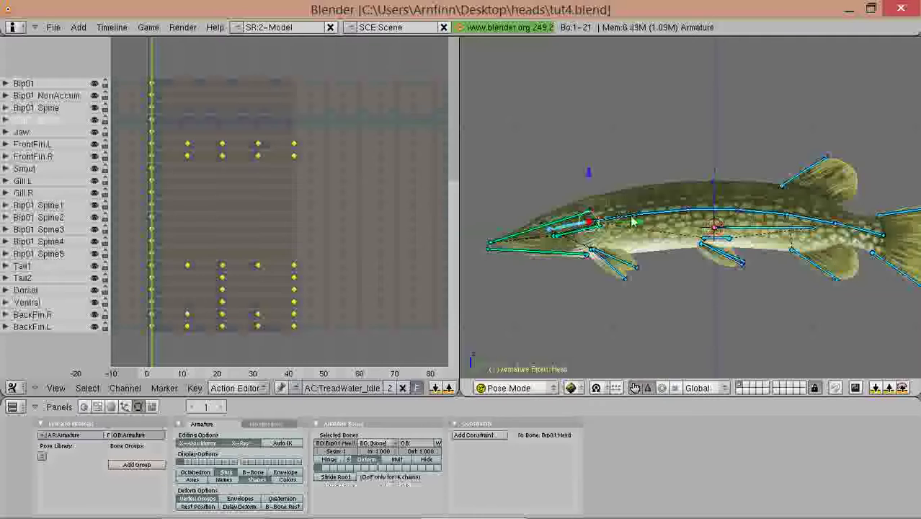
key("Up")
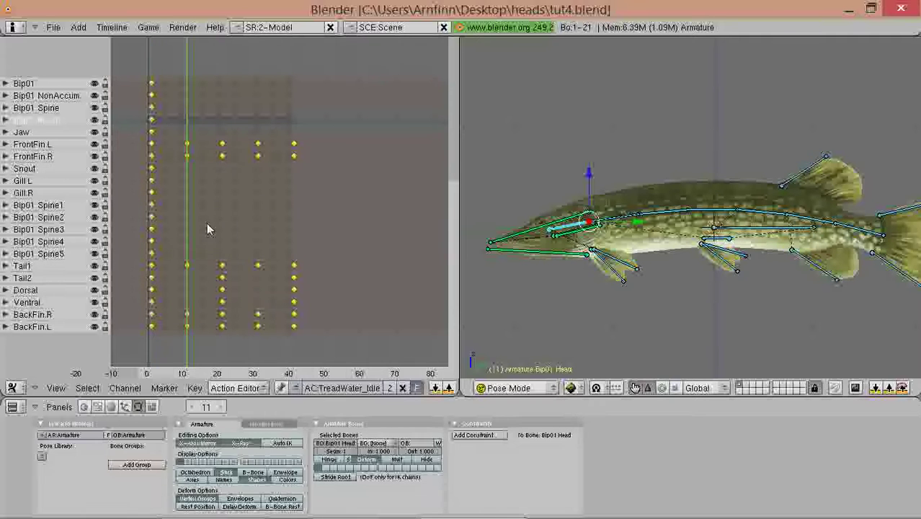
scroll(256, 234, "down", 1)
key("Up")
key("Up")
key("Up")
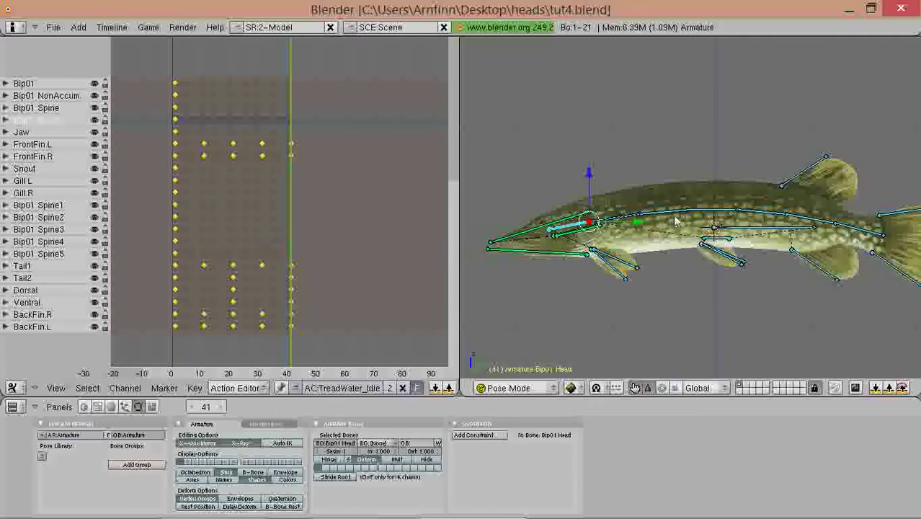
key("KP_5")
key("KP_5")
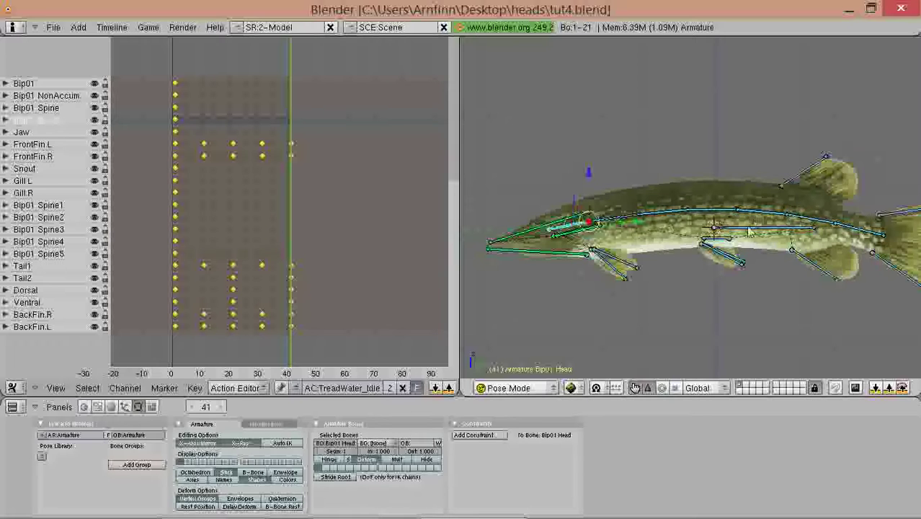
key("r")
right_click(723, 217)
key("r")
right_click(798, 215)
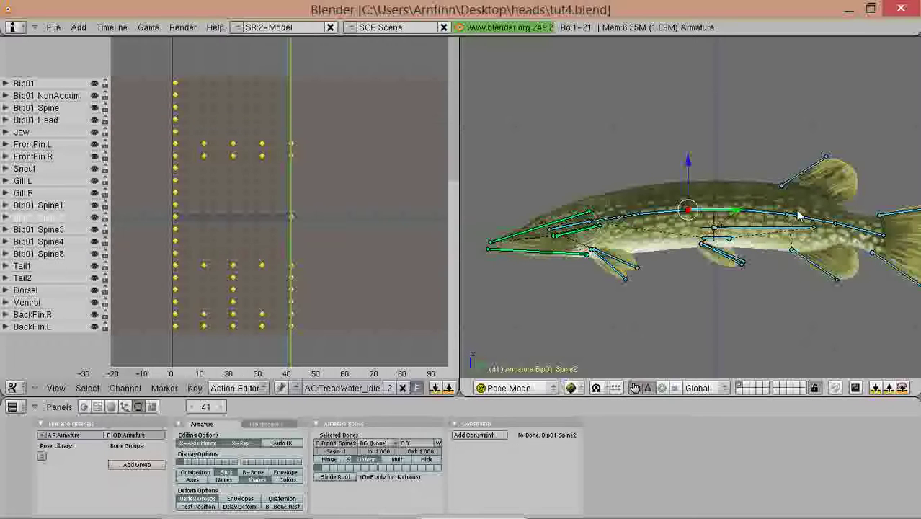
- Try to rotate the Bip01 Spine bone in top view at frame 41
key("KP_7")
key("KP_5")
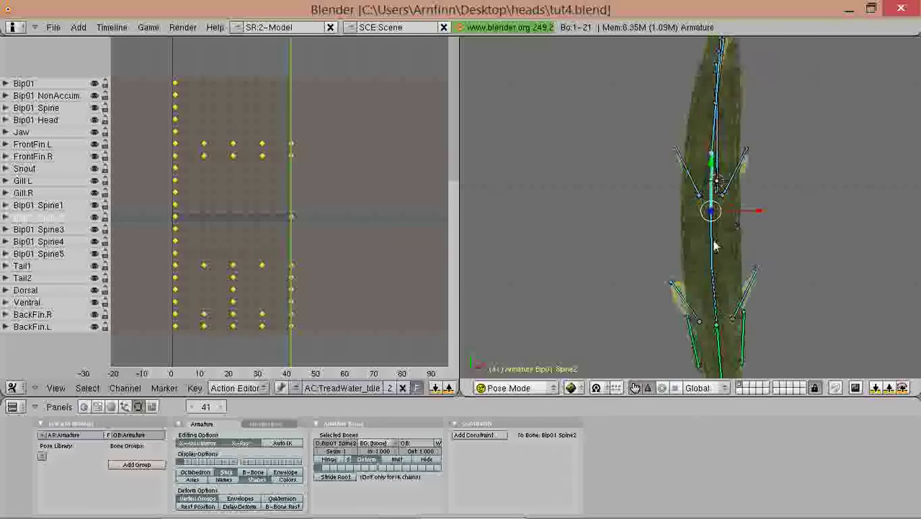
key("KP_5")
right_click(719, 289)
key("r")
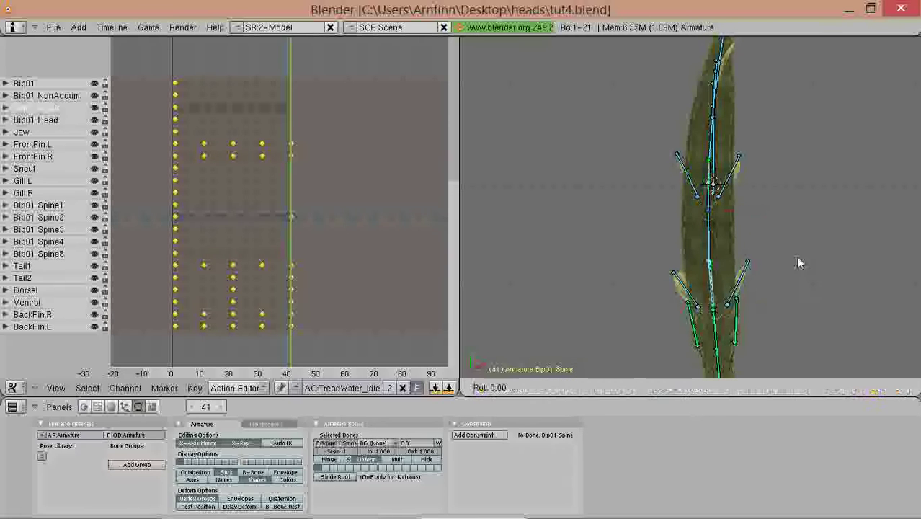
right_click(798, 260)
key("r")
key("Escape")
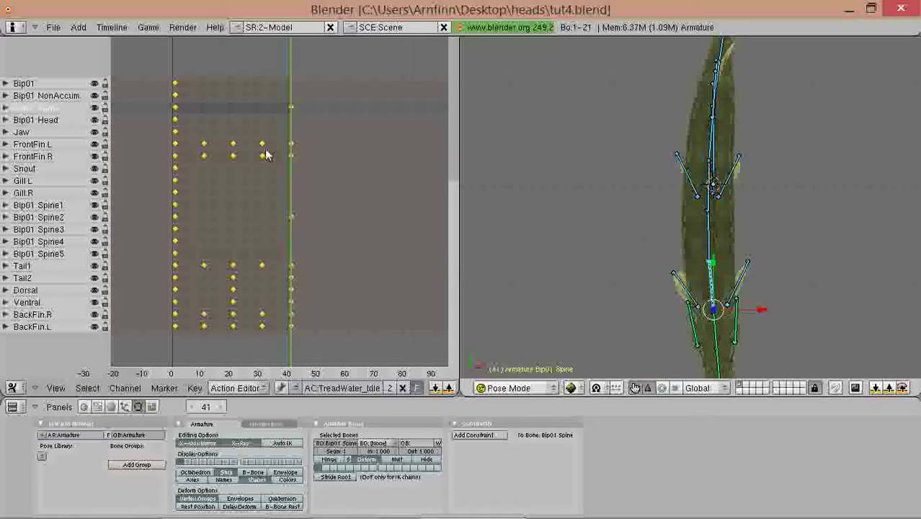
- Expand the IPO curves of the Bip01 Spine channel, examine its keys at frame 41 and collapse the channel again
left_click(5, 108)
left_click(9, 121)
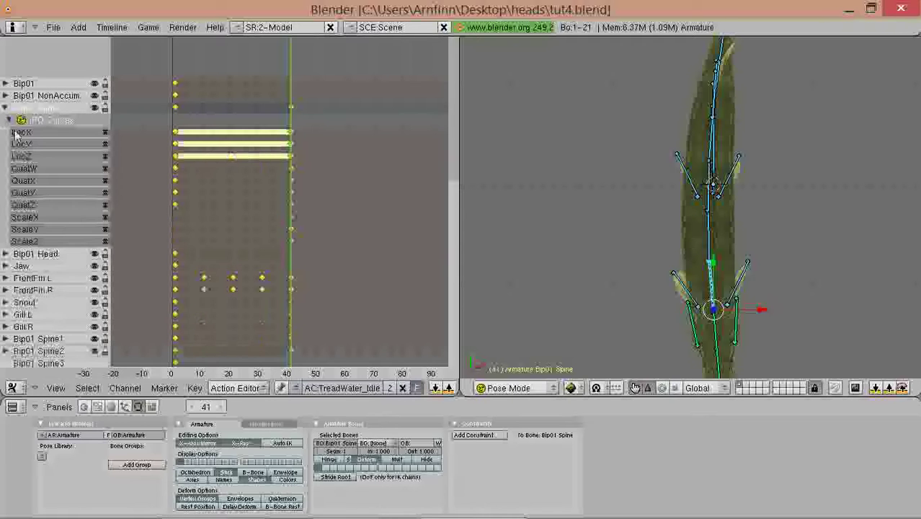
right_click(293, 245)
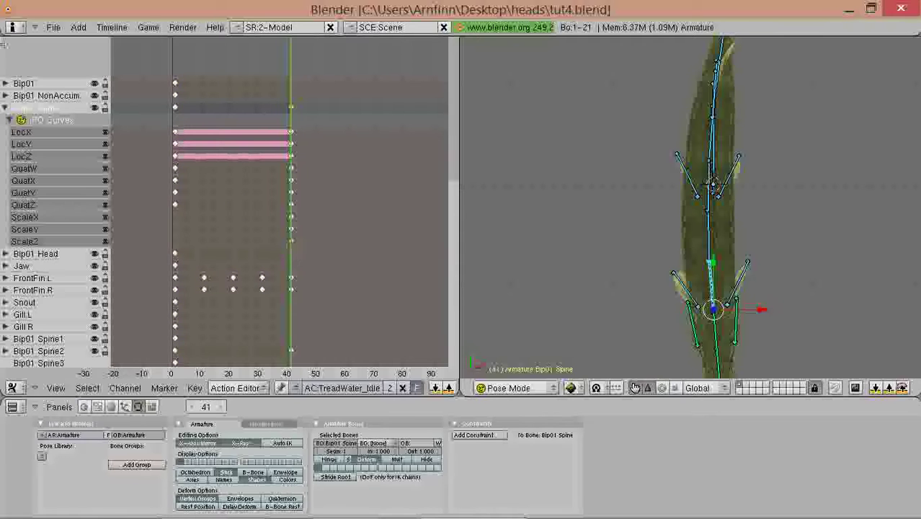
left_click(6, 109)
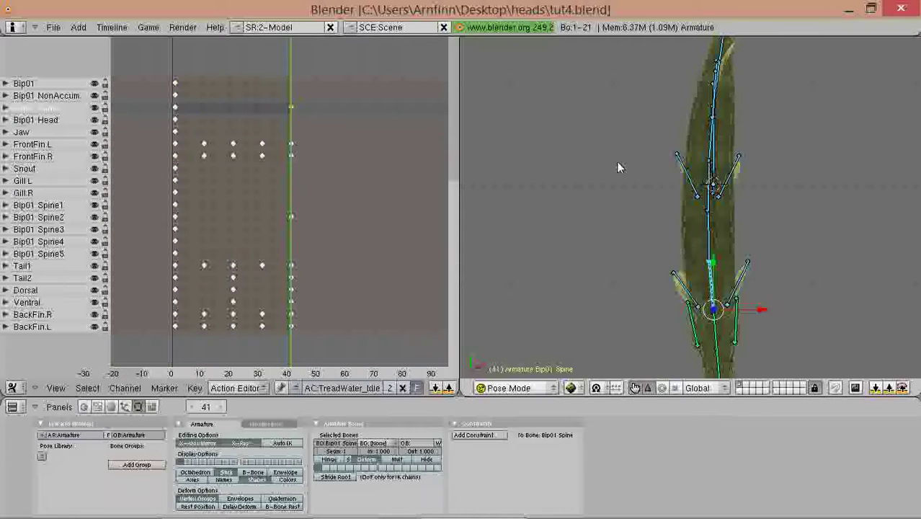
- Try to rotate the Bip01 Spine1 bone in top view at frame 41
right_click(713, 239)
key("r")
key("Escape")
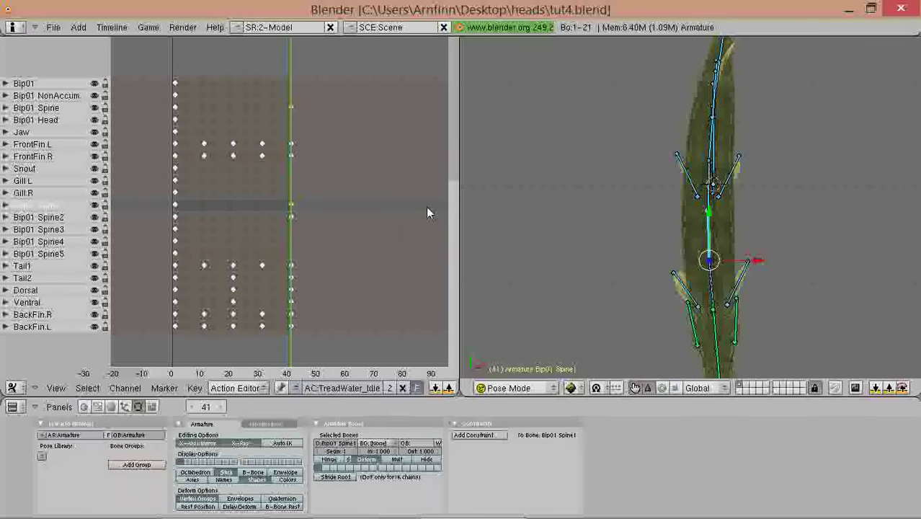
- Move to frame 81 and insert a LocRot keyframe for all bones of the armature
key("a")
key("a")
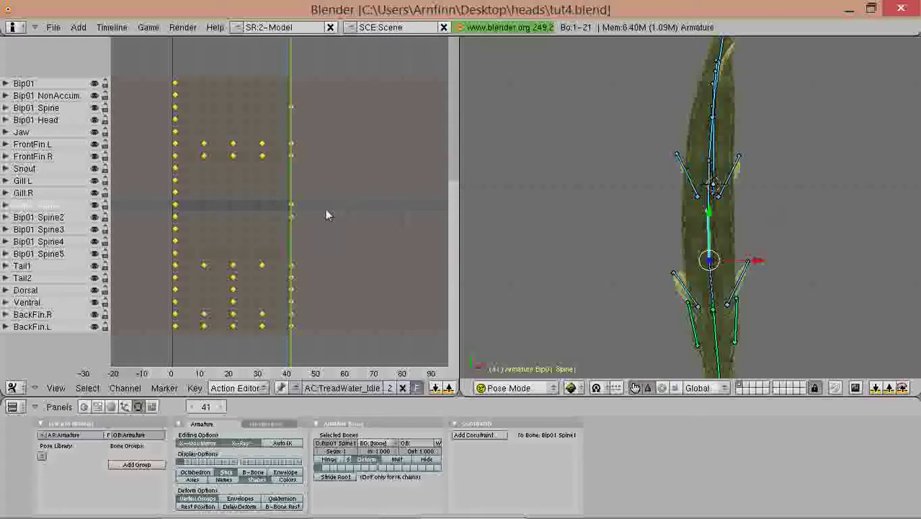
middle_click_drag(325, 212, 297, 209)
key("alt+a")
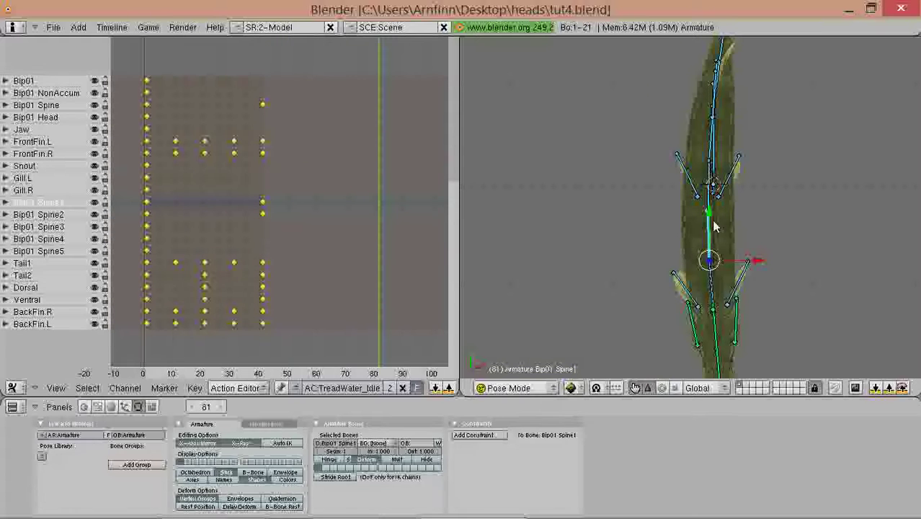
key("a")
key("a")
key("i")
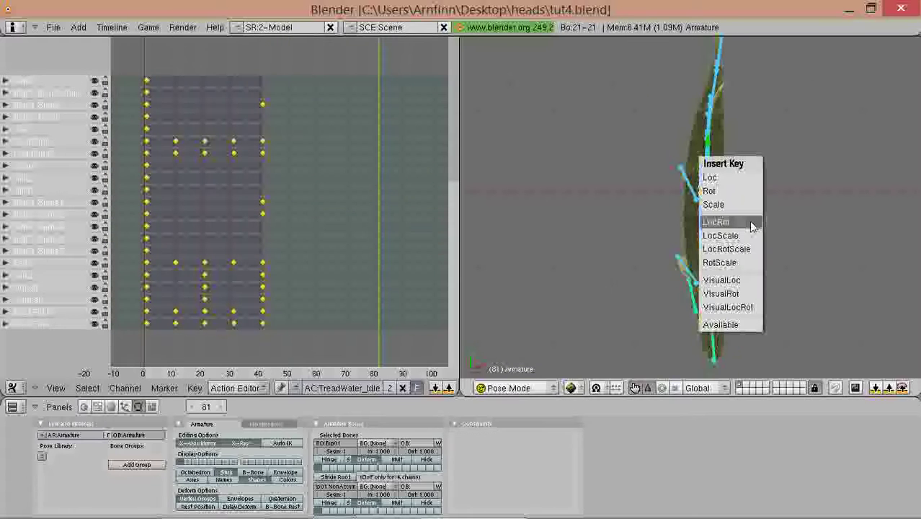
left_click(749, 221)
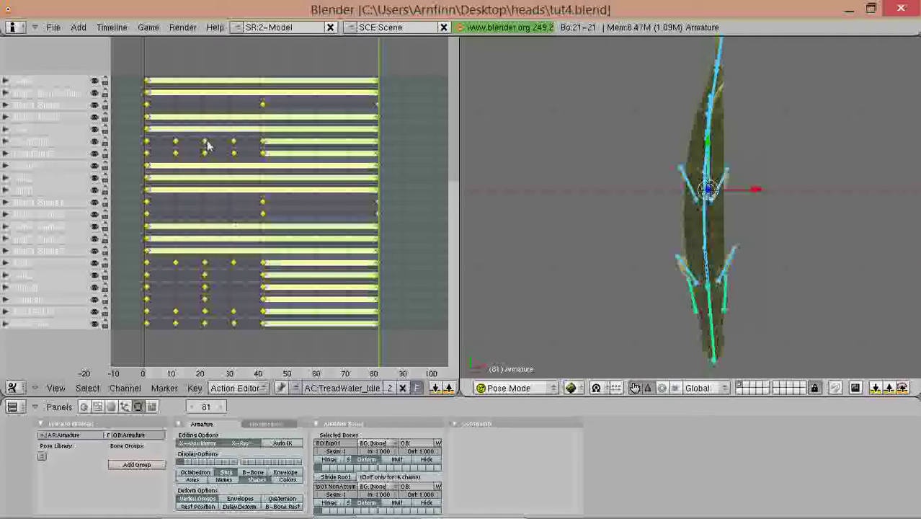
- Delete the keyframes of Bip01 Spine, Bip01 Spine1 and Bip01 Spine2 at frame 41
key("Down")
key("Down")
key("Down")
key("Down")
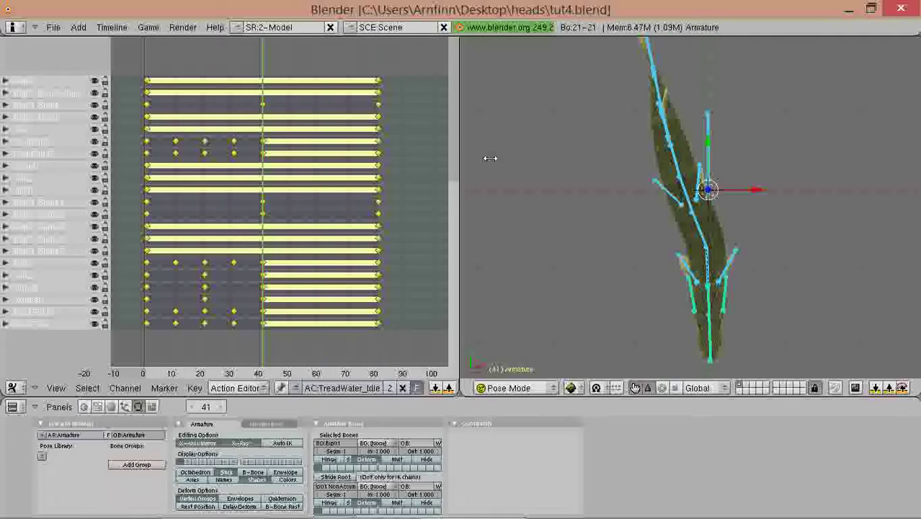
right_click(705, 244)
scroll(653, 208, "up", 5)
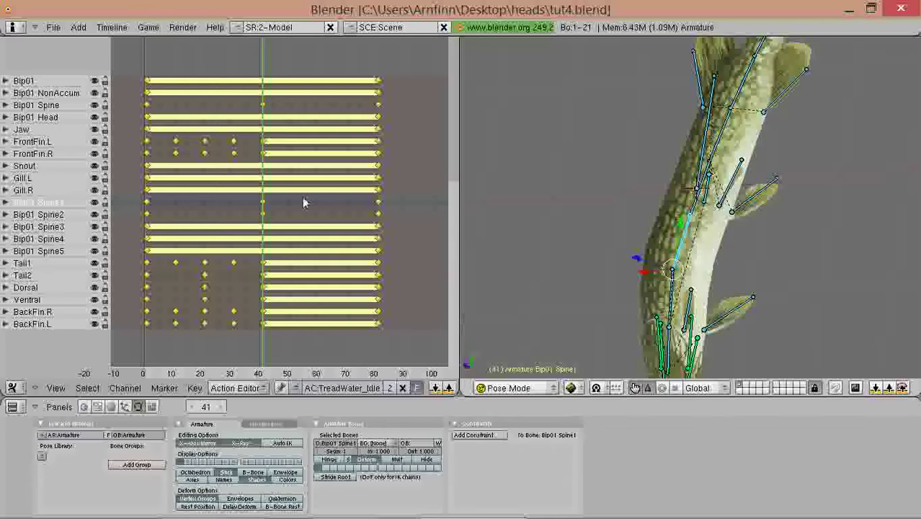
scroll(267, 191, "up", 2)
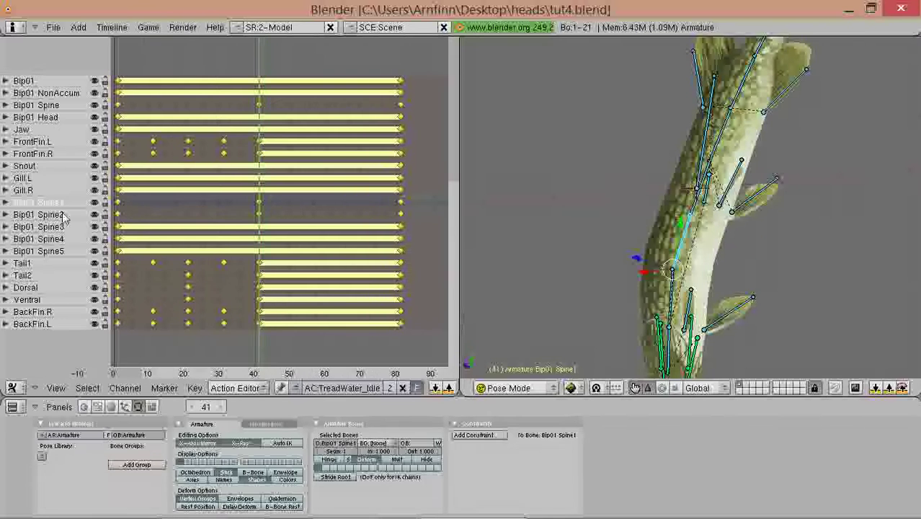
left_click(62, 214)
left_click(73, 205, "shift")
right_click(259, 215)
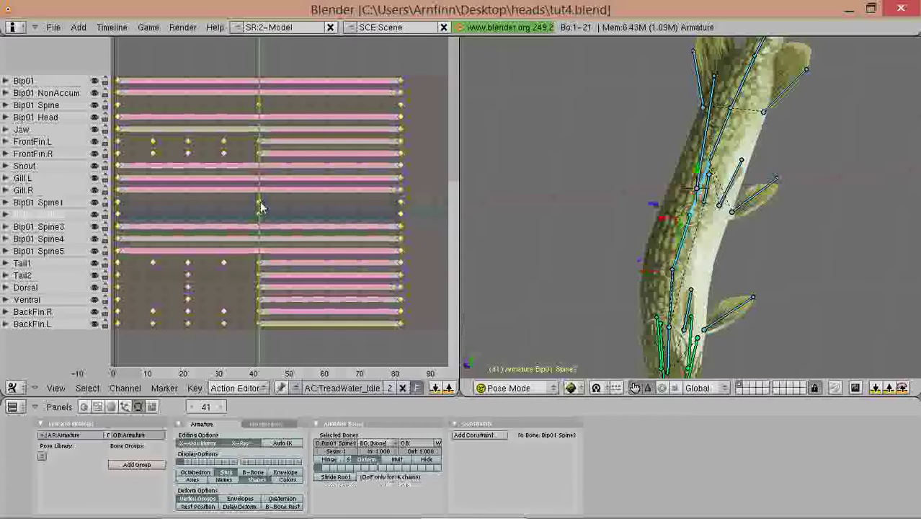
right_click(259, 204)
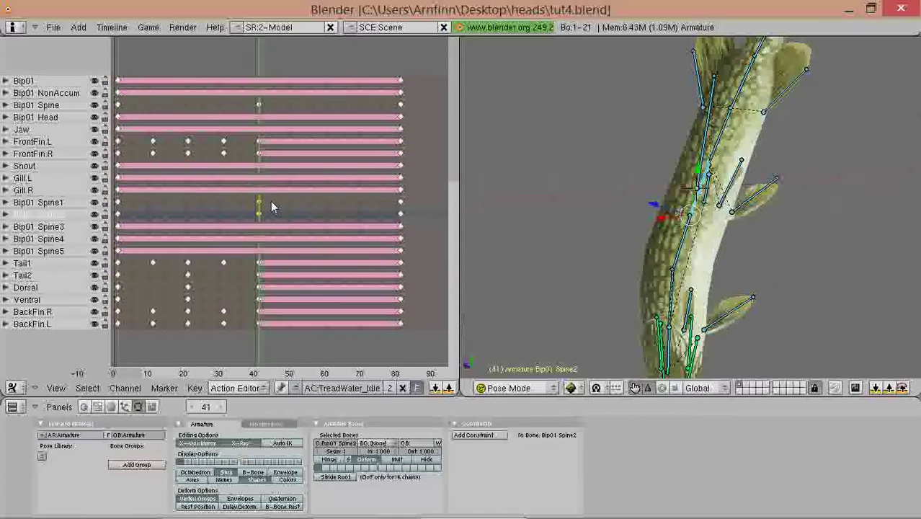
right_click(259, 107)
key("x")
left_click(260, 113)
- At frame 41, rotate the Bip01 Spine bone clockwise in top view until it points straight along the body
mouse_move(259, 124)
left_mouse_down()
mouse_move(181, 169)
mouse_move(349, 175)
mouse_move(3, 168)
left_mouse_up()
key("KP_7")
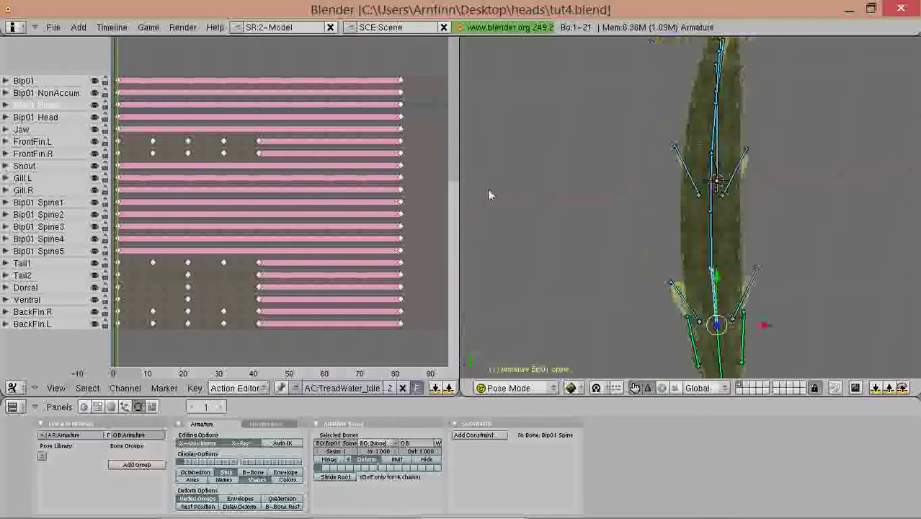
middle_click_drag(306, 185, 289, 188)
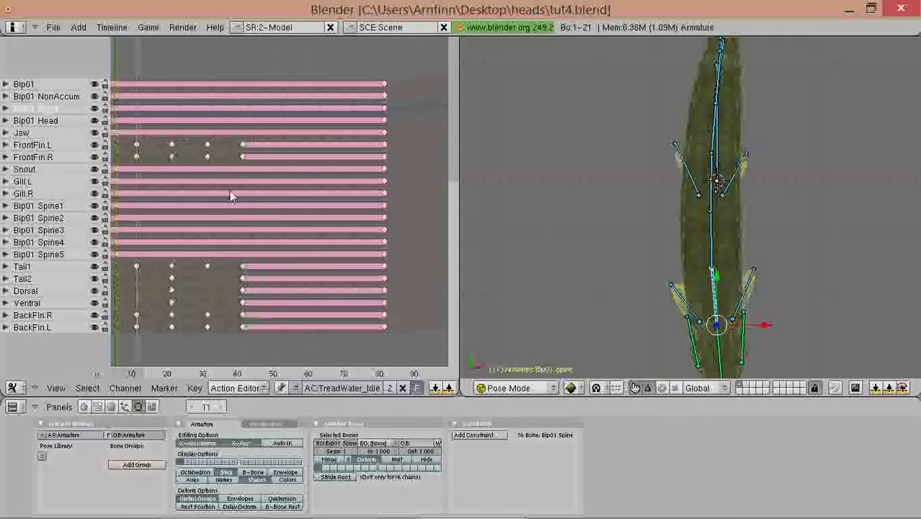
left_click(243, 192)
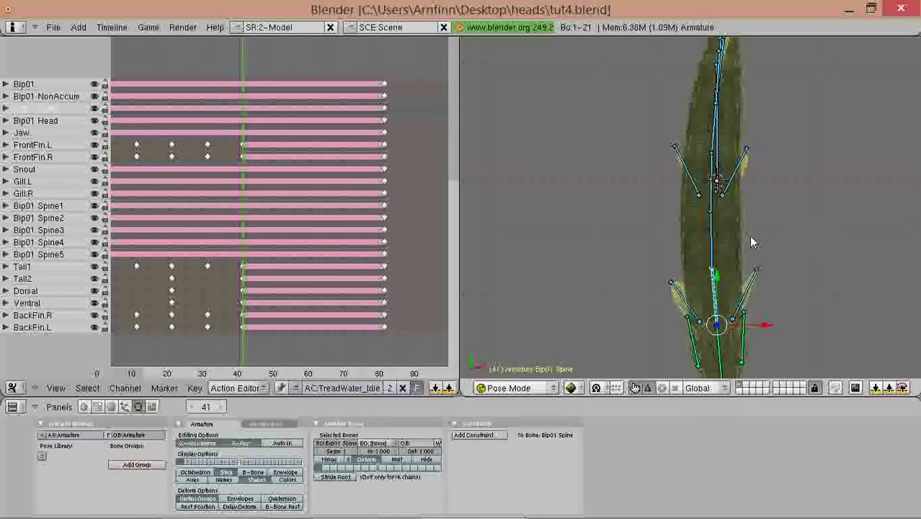
key("r")
left_click(772, 190)
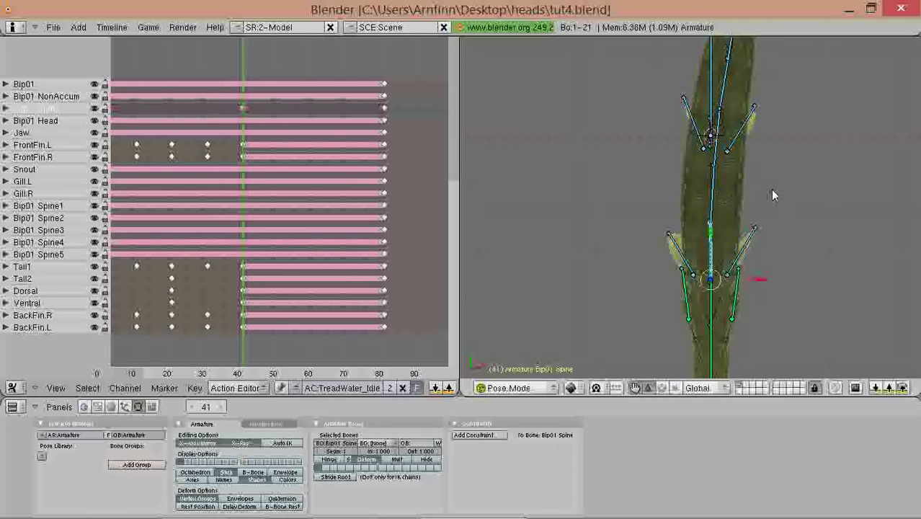
- Rotate the Bip01 Spine1 bone in top view at frame 41 to align it with the body's centre line
right_click(712, 192)
key("r")
left_click(746, 164)
middle_click_drag(736, 173, 731, 225, "shift")
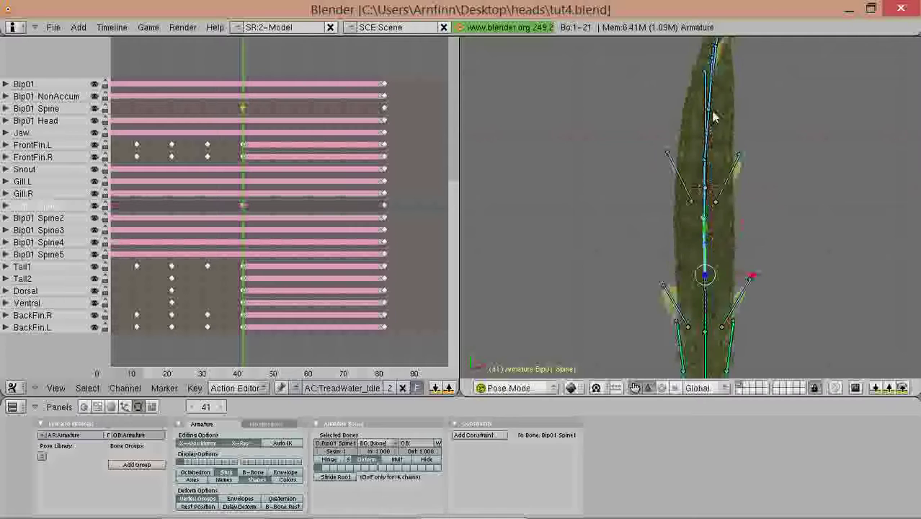
- Rotate the Bip01 Spine3 and Bip01 Spine5 bones in top view at frame 41 to straighten the rear of the body
right_click(713, 118)
key("r")
left_click(710, 110)
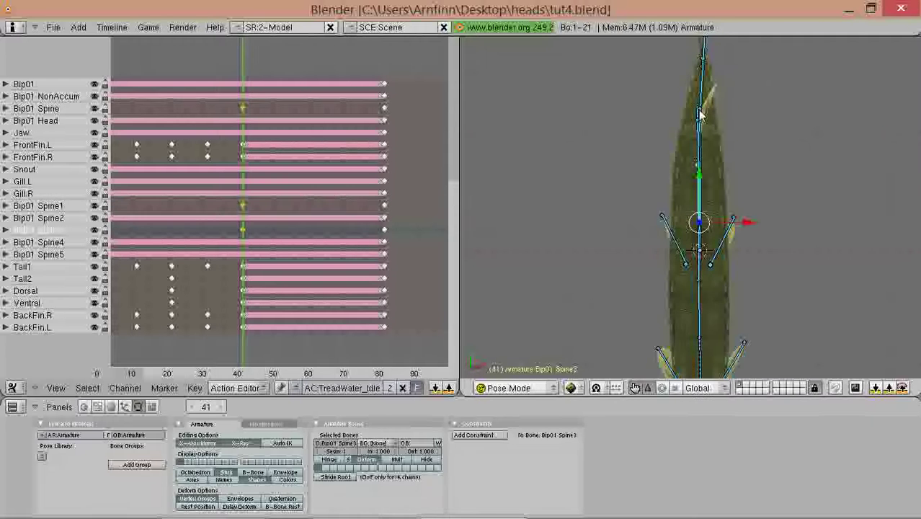
right_click(708, 109)
key("r")
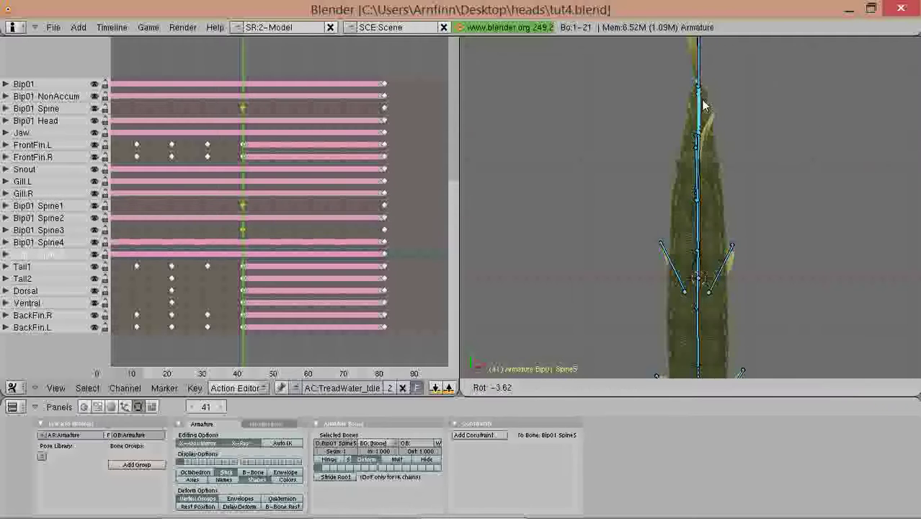
left_click(703, 101)
- Rotate the Bip01 Spine bone in side view at frame 41 to level the front of the back
scroll(645, 238, "down", 3)
mouse_move(643, 244)
middle_mouse_down()
mouse_move(625, 251)
mouse_move(569, 227)
mouse_move(631, 230)
middle_mouse_up()
key("KP_3")
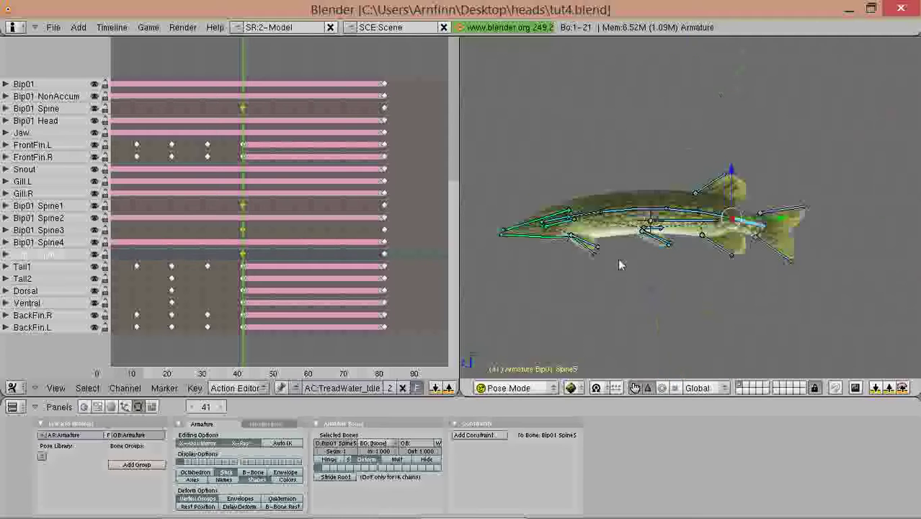
scroll(616, 248, "up", 2)
right_click(624, 212)
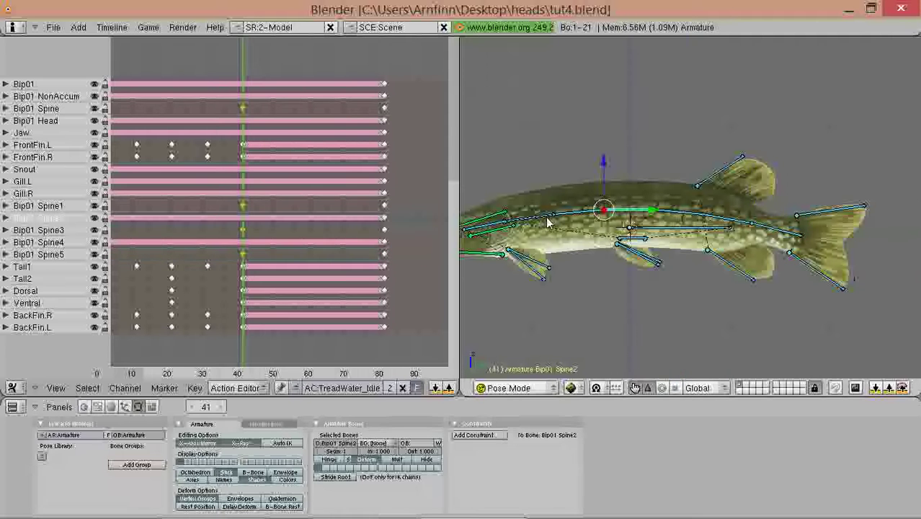
right_click(546, 219)
key("r")
left_click(597, 225)
left_click(601, 222)
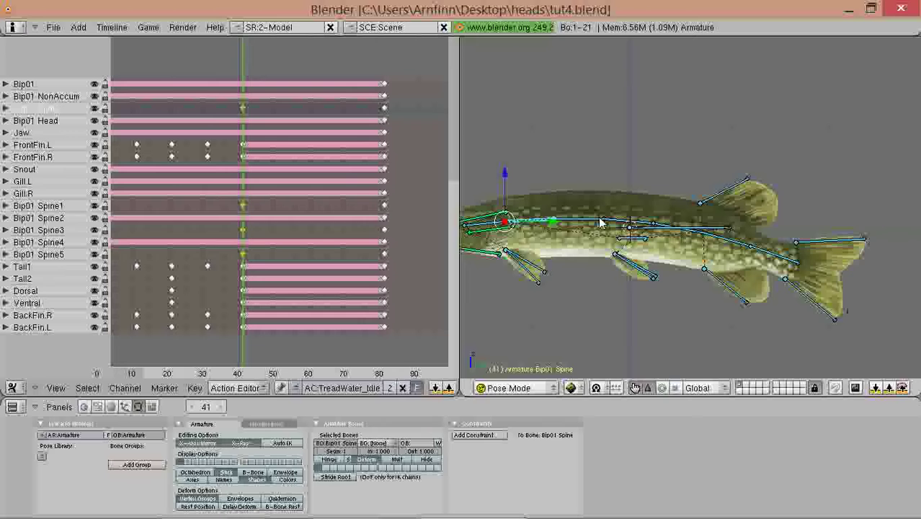
- Rotate the Bip01 Spine2 and Bip01 Spine3 bones in side view at frame 41 to flatten the middle of the body
right_click(641, 223)
key("r")
left_click(646, 215)
right_click(673, 221)
key("r")
left_click(741, 226)
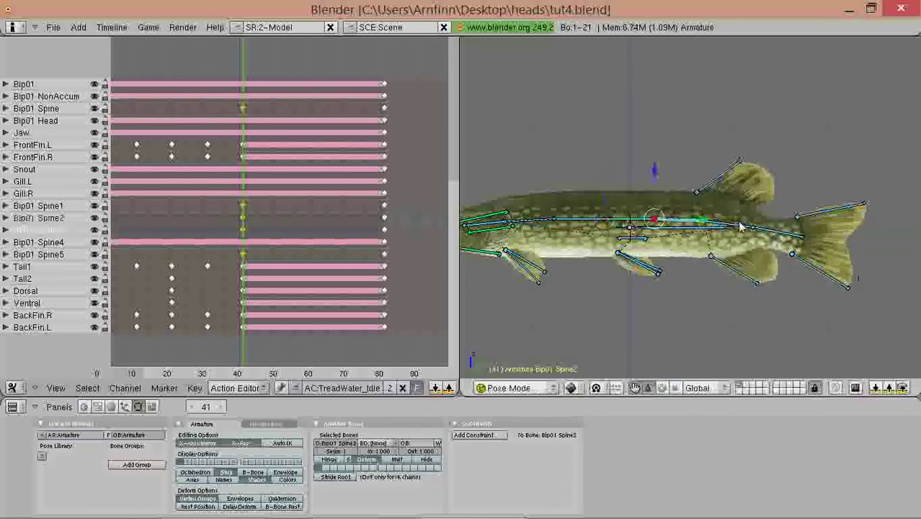
- Rotate the Bip01 Spine4 and Bip01 Spine5 bones in side view at frame 41 to level the rear of the body
right_click(759, 229)
key("r")
left_click(767, 223)
right_click(779, 229)
key("r")
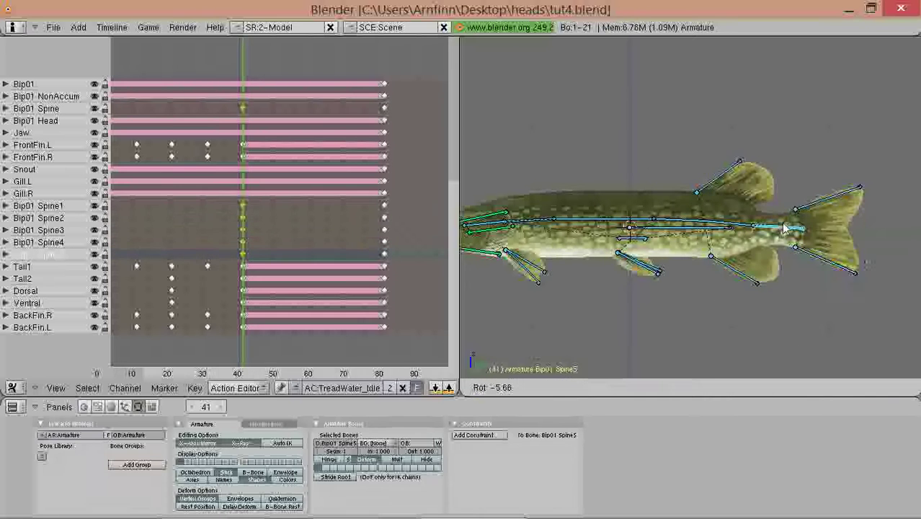
left_click(786, 223)
- Play the animation from frame 1 to review the spine movement through the frame 41 pose
middle_click_drag(587, 209, 736, 205, "shift")
scroll(736, 206, "down", 1)
scroll(621, 227, "up", 3)
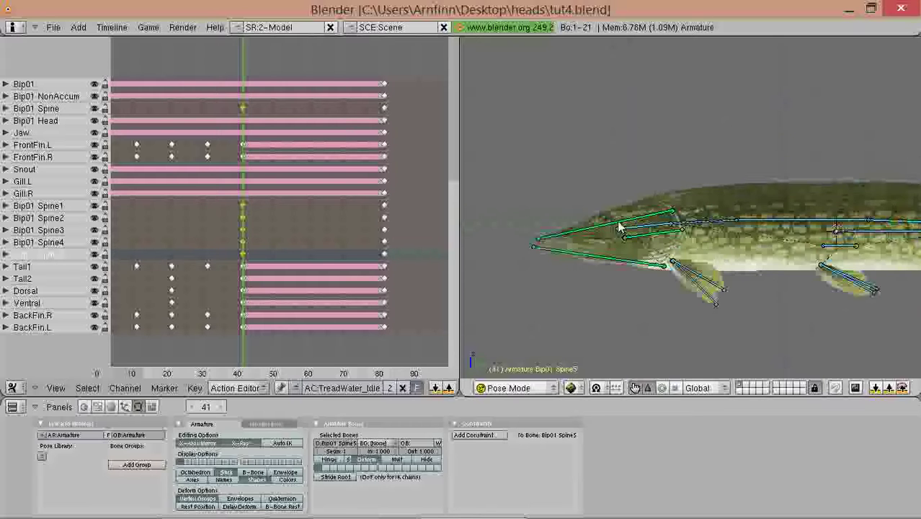
middle_click_drag(620, 228, 778, 247)
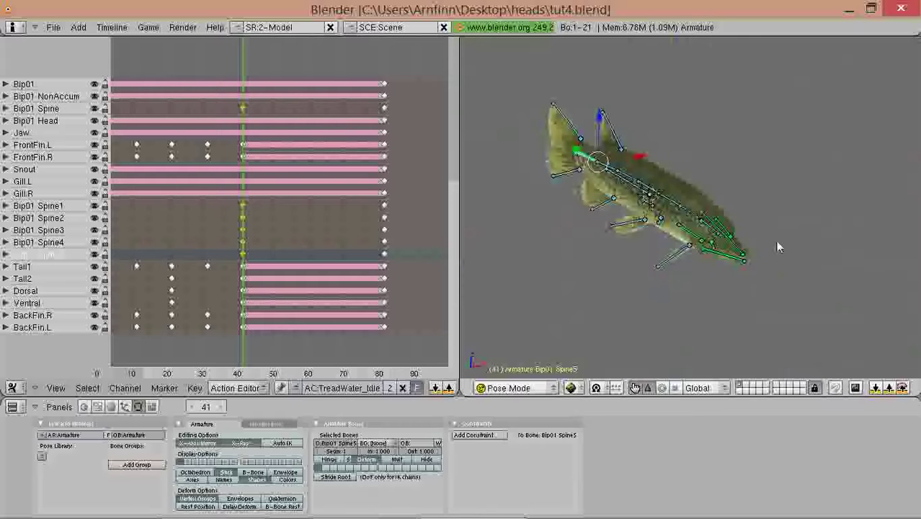
scroll(219, 225, "down", 3)
left_click_drag(217, 224, 153, 227)
middle_click_drag(650, 232, 729, 236)
key("alt+a")
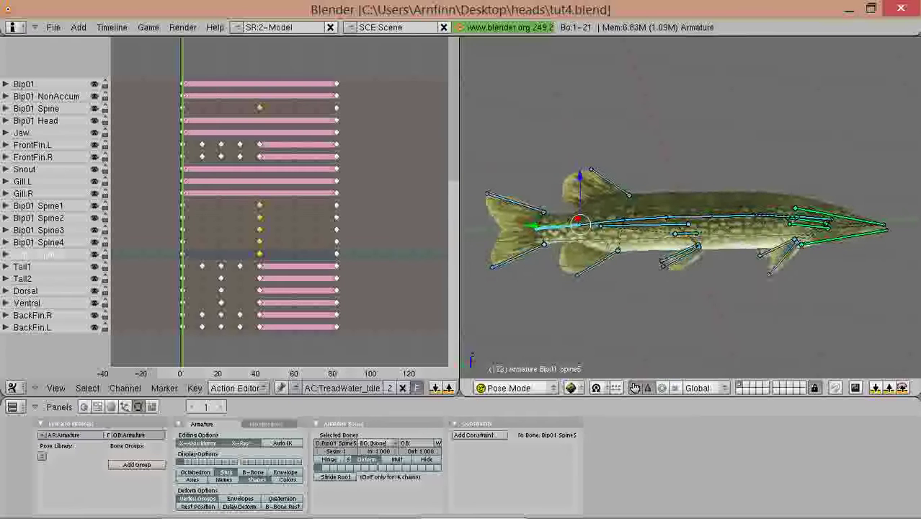
key("Escape")
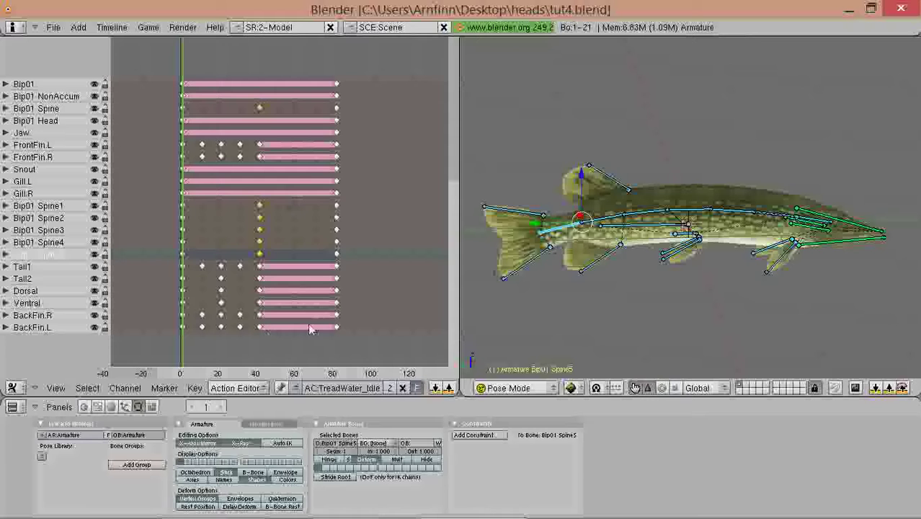
- Delete the frame 81 keyframes of both front fins, Tail1, Tail2, Dorsal, Ventral and both back fins
right_click(339, 329)
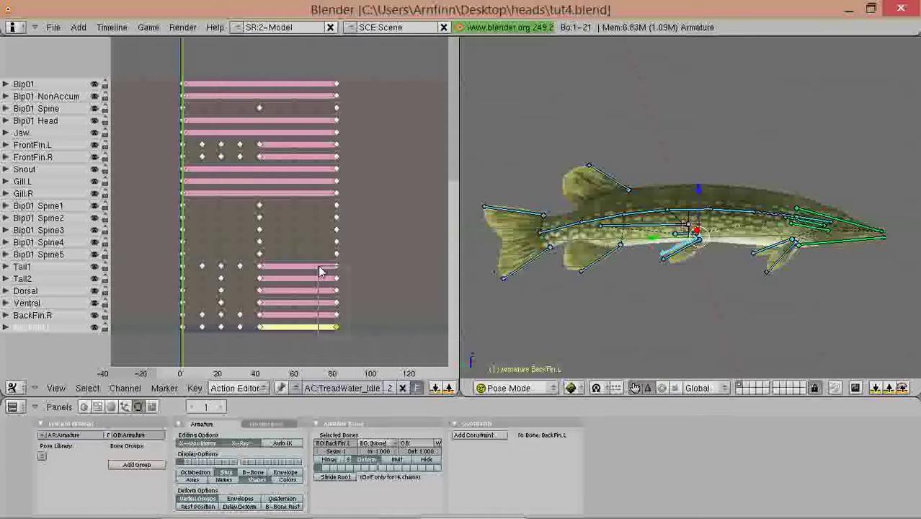
left_click_drag(321, 271, 320, 268)
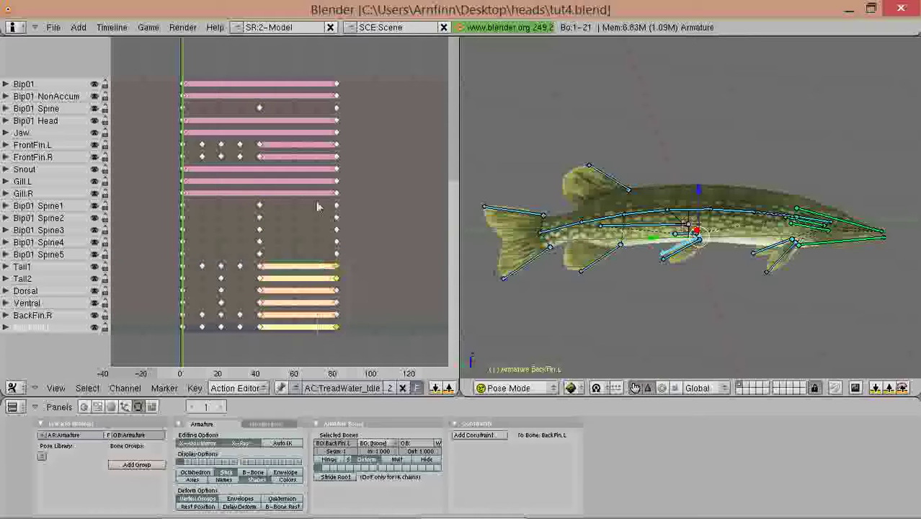
key("x")
left_click(328, 147)
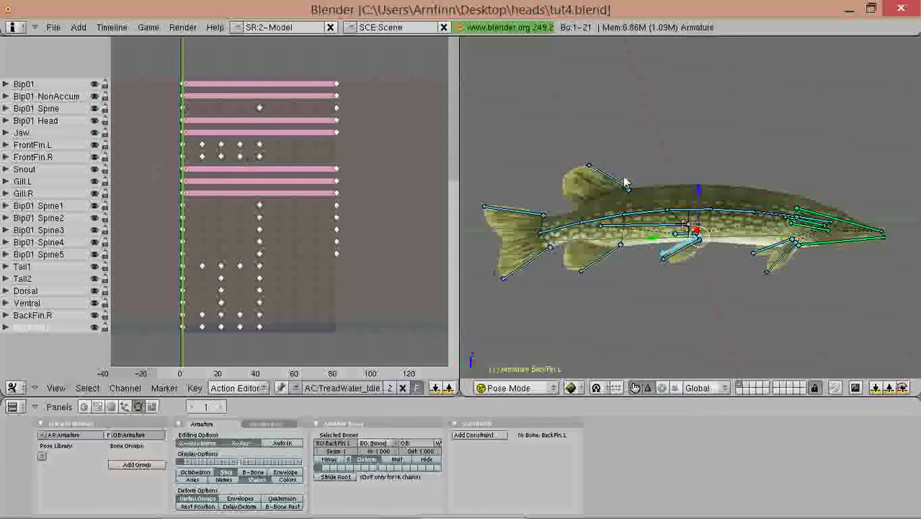
- Play the animation and examine the body and fin movement from several angles, including the side
key("alt+a")
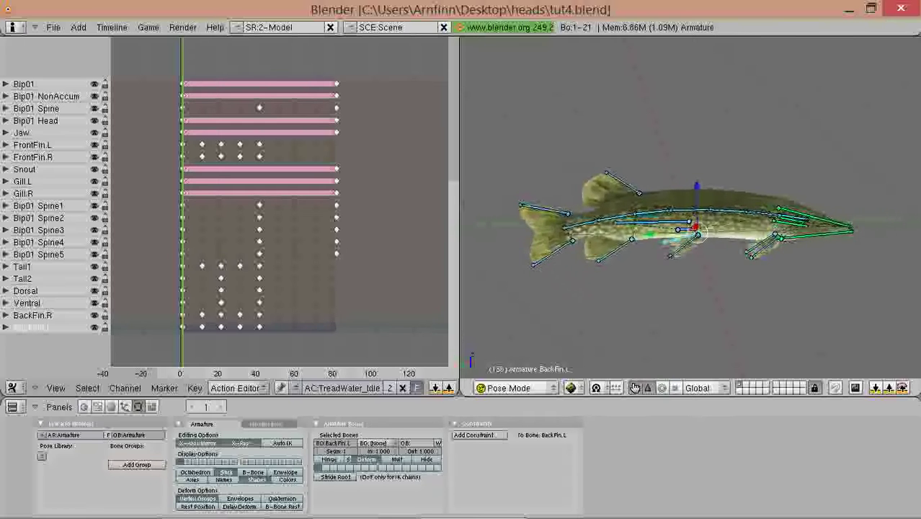
middle_click_drag(791, 247, 625, 255)
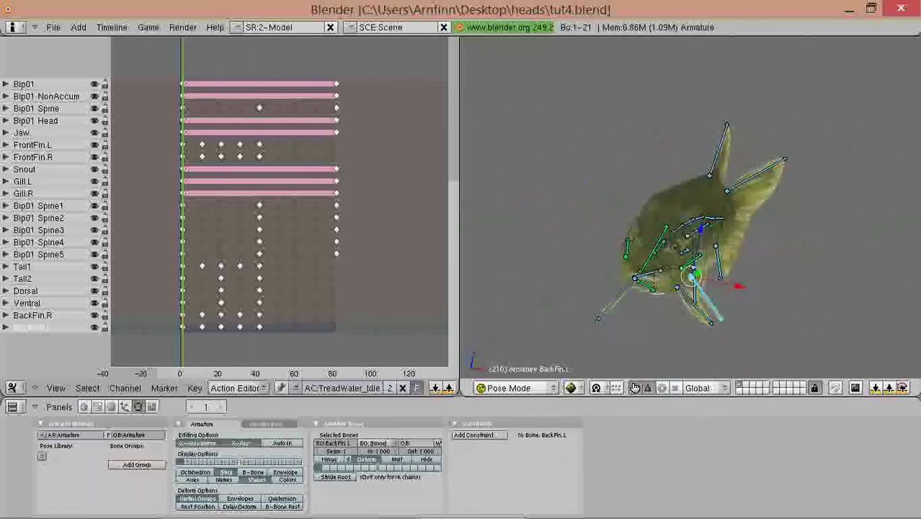
key("KP_3")
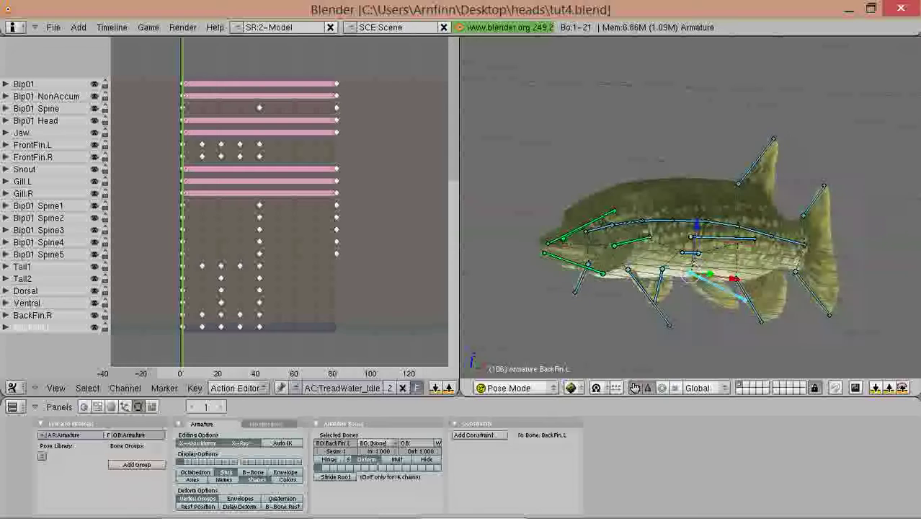
scroll(493, 178, "up", 2)
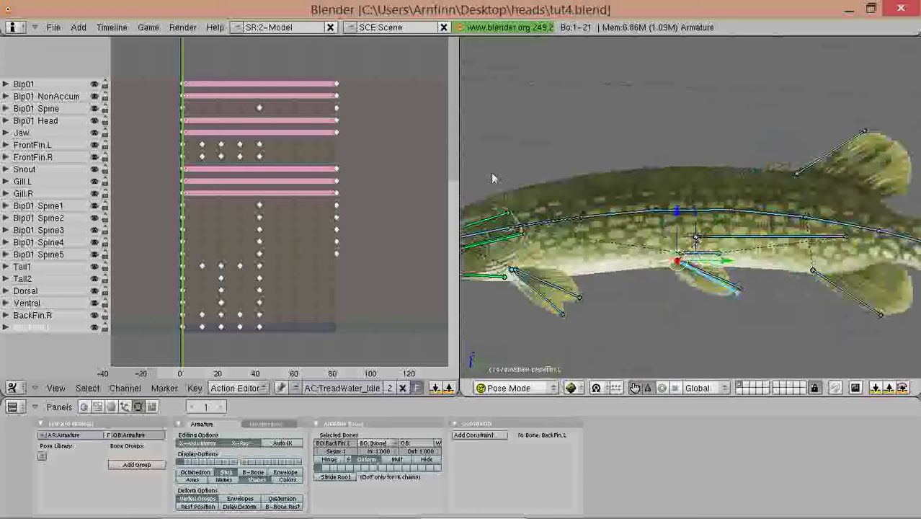
scroll(638, 225, "down", 2)
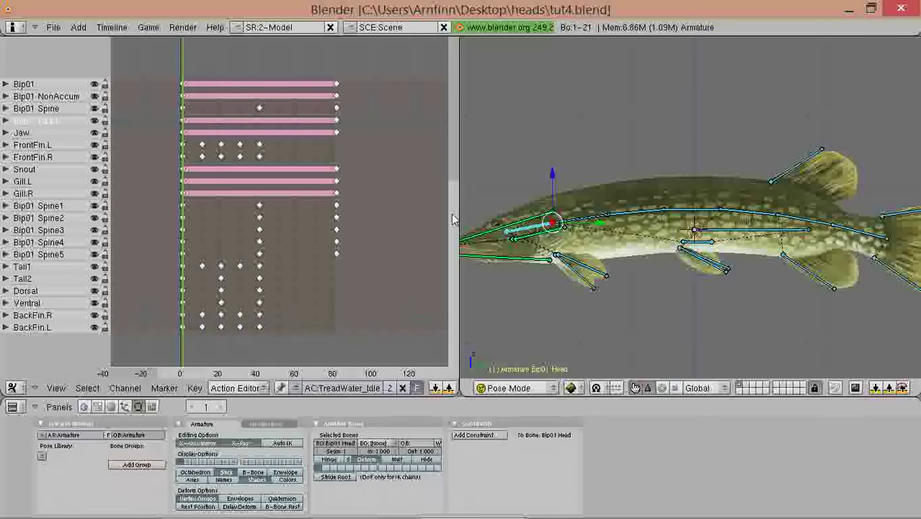
- Rotate the Bip01 Spine and Bip01 Spine1 bones slightly in side view at frame 1
key("a")
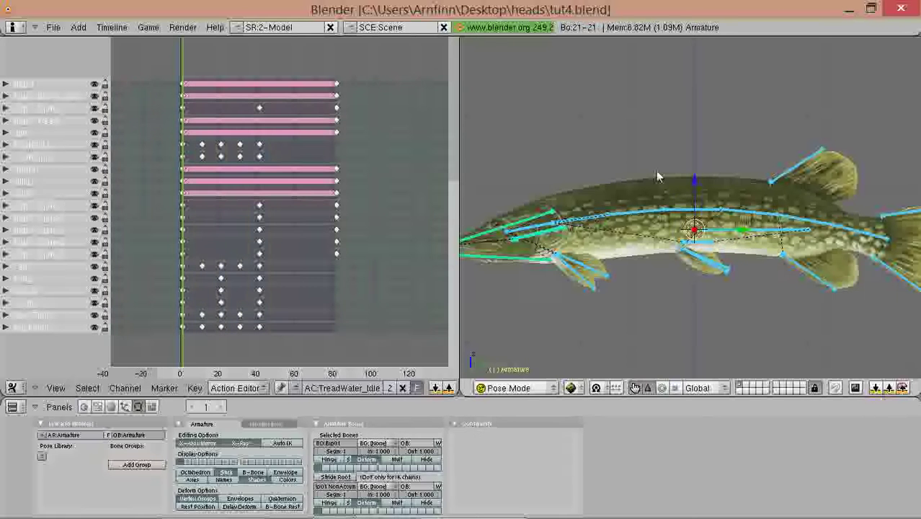
key("a")
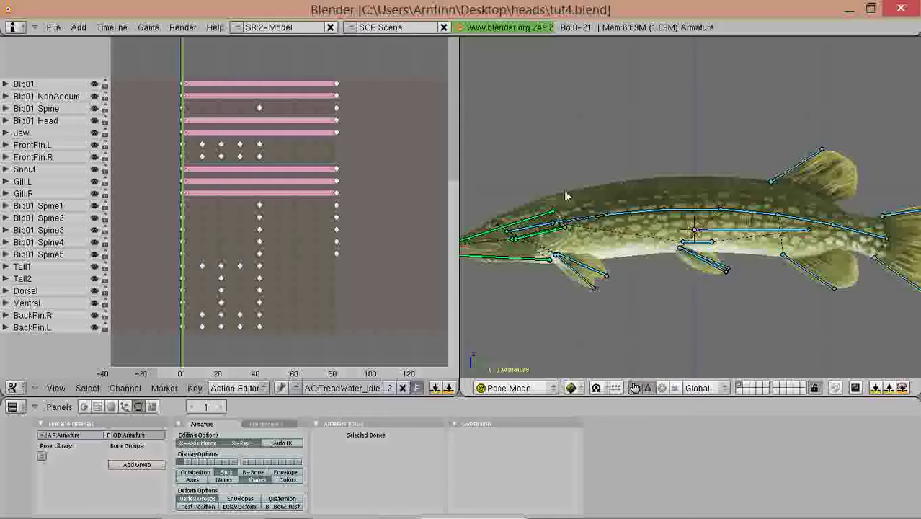
right_click(555, 227)
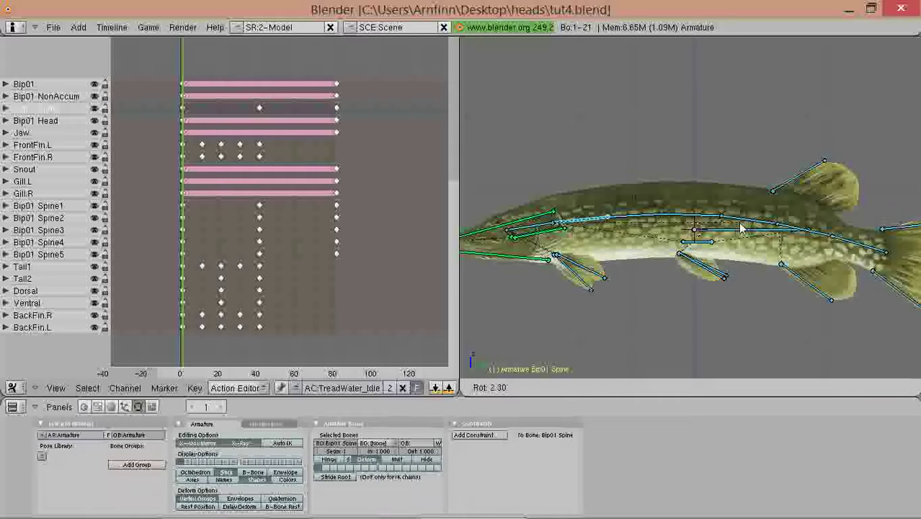
right_click(650, 217)
key("r")
left_click(689, 218)
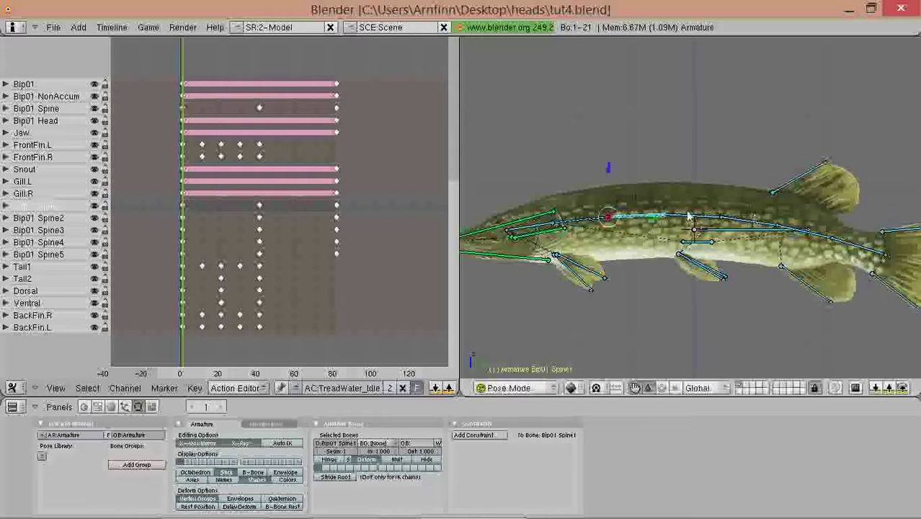
key("r")
left_click(710, 218)
- Rotate the Bip01 Spine2 and Bip01 Spine3 bones in side view at frame 1 to lift the rear of the body
right_click(726, 218)
key("r")
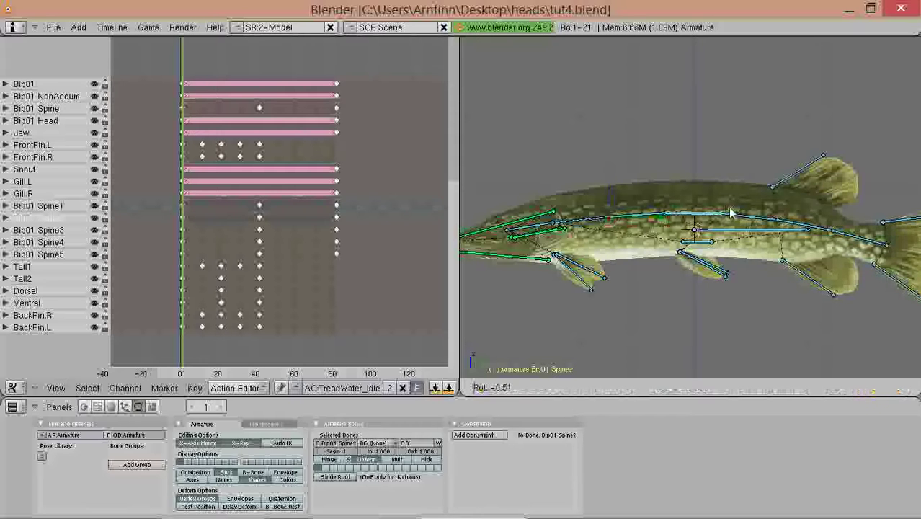
left_click(732, 214)
right_click(786, 221)
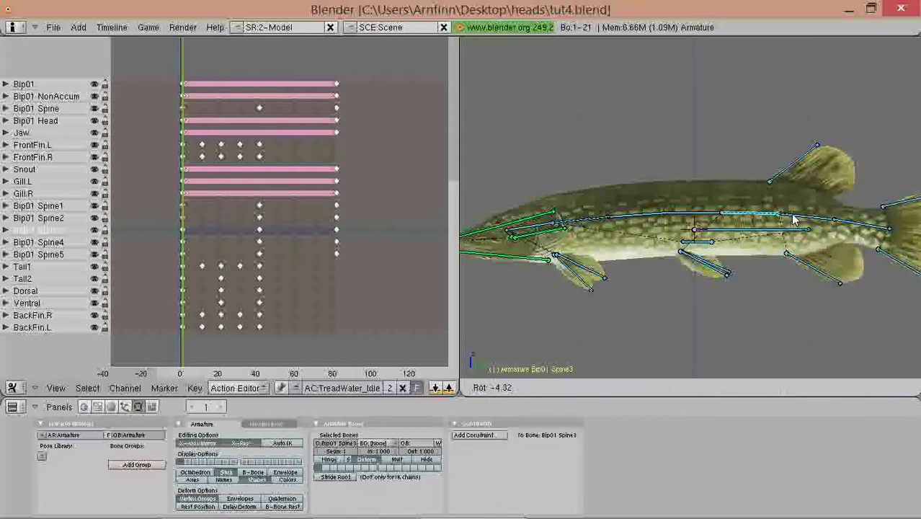
- Adjust the rotation of the Bip01 Spine4 and Bip01 Spine5 bones in side view at frame 1
right_click(857, 220)
key("r")
left_click(853, 216)
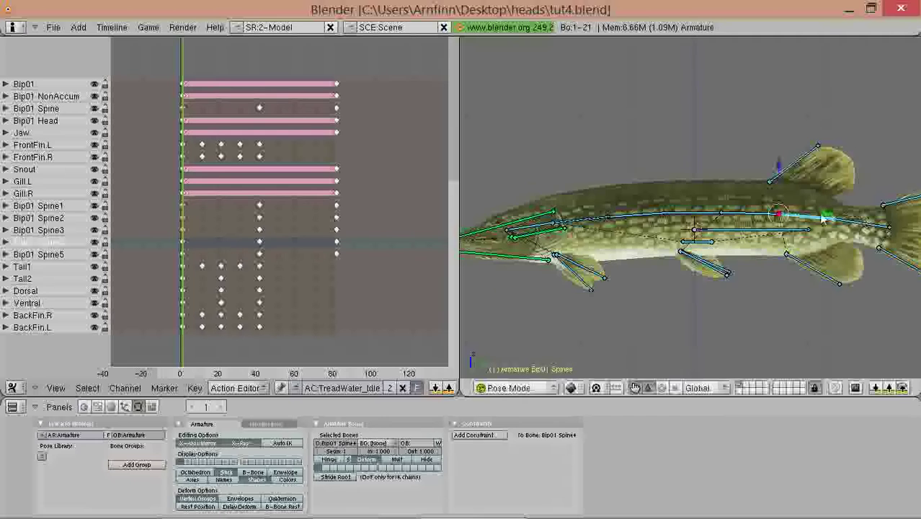
middle_click_drag(820, 211, 718, 207, "shift")
right_click(815, 225)
key("r")
left_click(814, 225)
- Rotate the Bip01 Spine bone slightly in top view at frame 1, leaving Bip01 Spine1 as it is
middle_click_drag(659, 218, 803, 218, "shift")
key("KP_1")
scroll(702, 232, "up", 2)
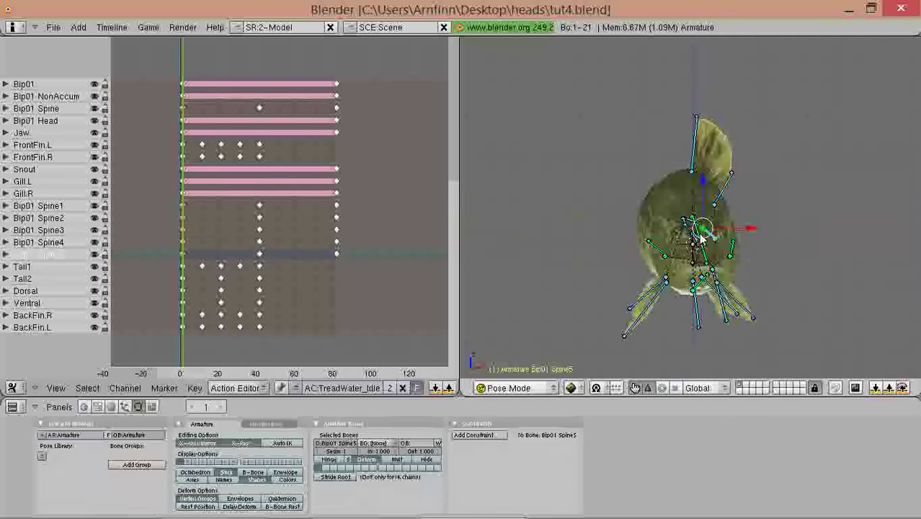
key("KP_7")
scroll(700, 171, "down", 2)
right_click(692, 205)
key("r")
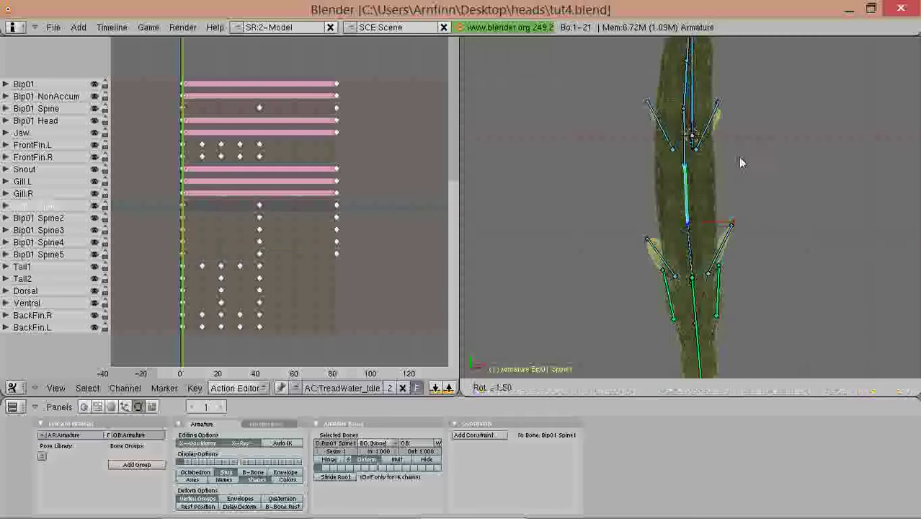
key("Escape")
right_click(690, 257)
key("r")
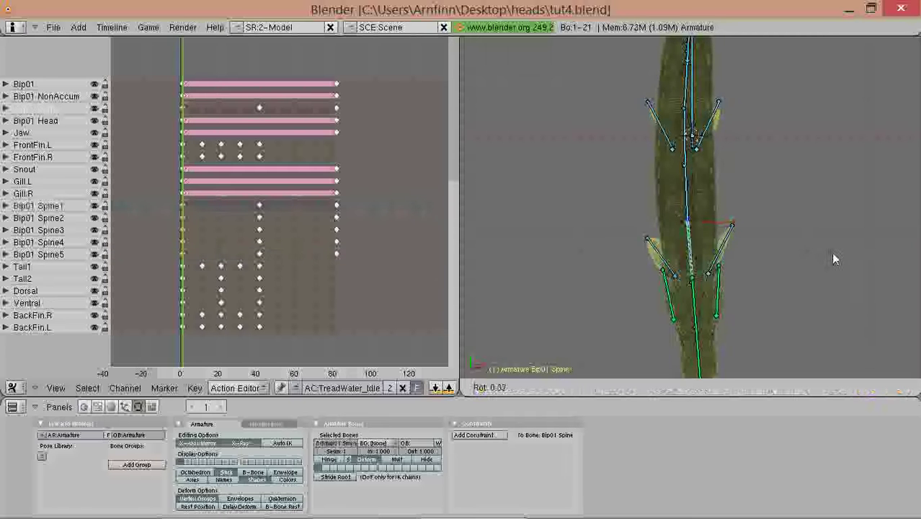
left_click(830, 256)
- Copy the pose of all bones at frame 1 and paste it at frame 81
scroll(769, 213, "down", 2)
scroll(756, 218, "down", 2)
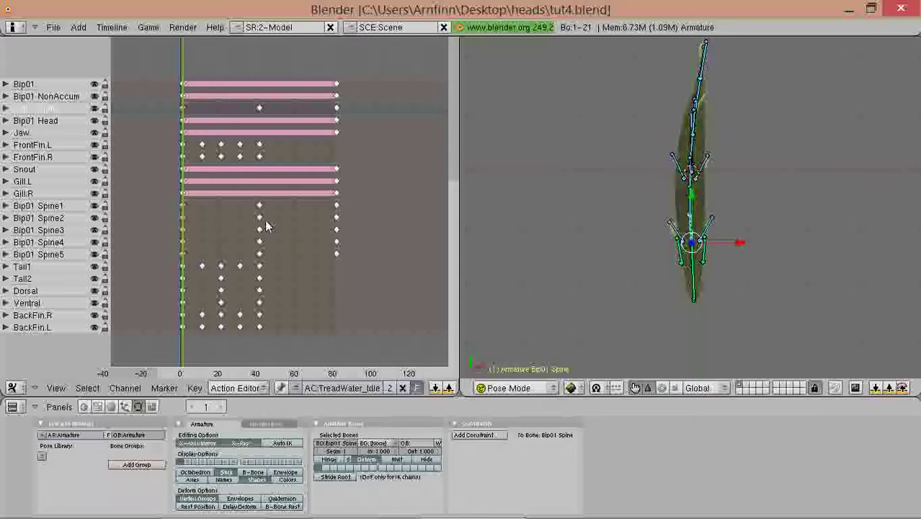
left_click_drag(264, 222, 182, 225)
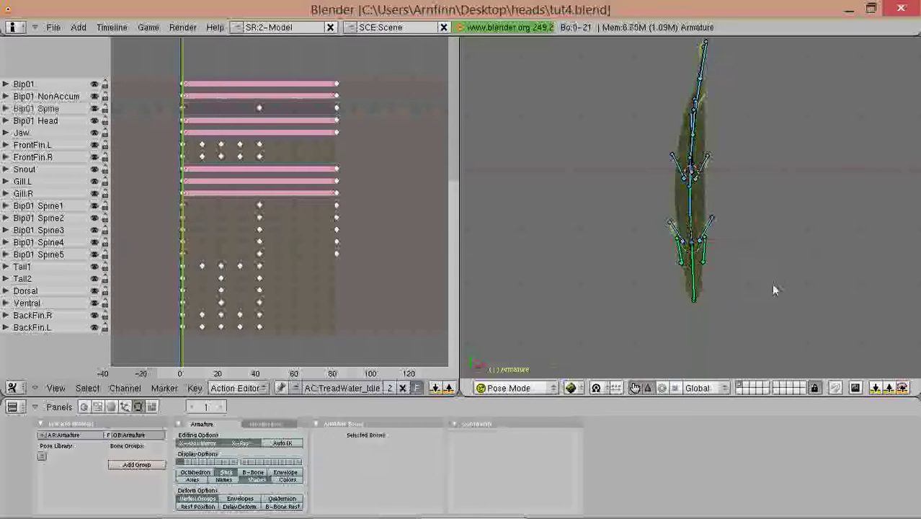
key("a")
key("Up")
key("Up")
key("Up")
key("Up")
key("Up")
key("Up")
key("Up")
key("Up")
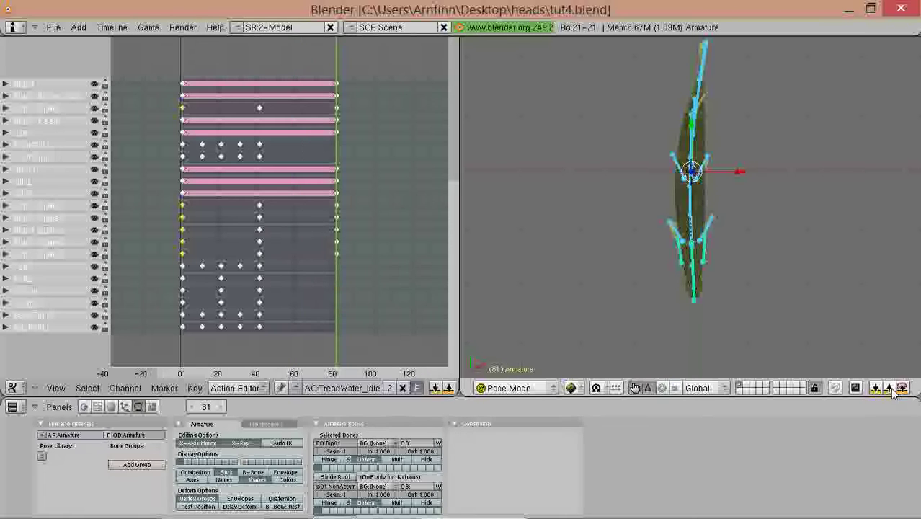
left_click(890, 388)
- Erase the pasted frame 81 keyframes of the front fins, tail, Dorsal, Ventral and back fins
right_click(336, 327)
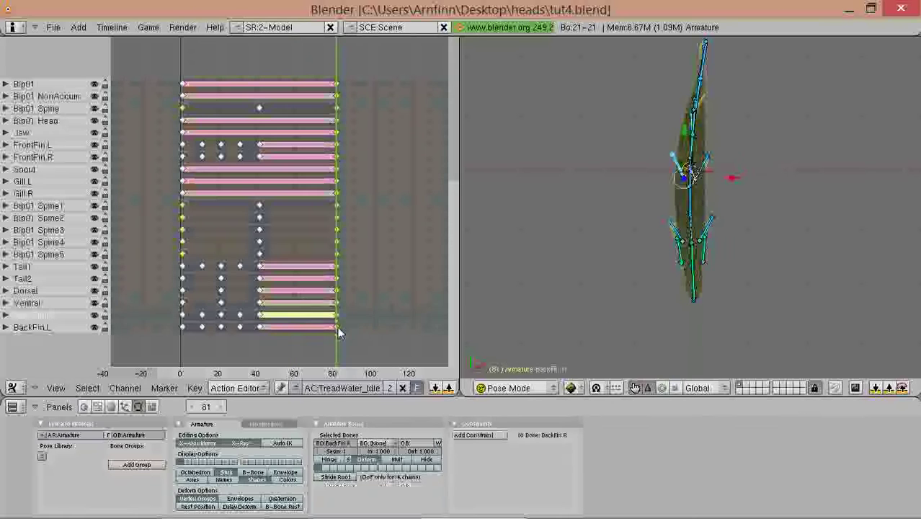
key("b")
left_click_drag(353, 337, 298, 262)
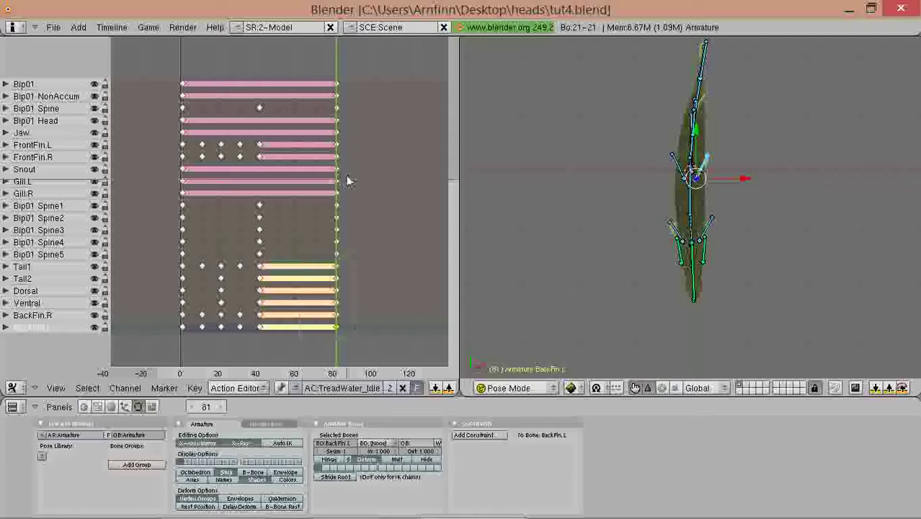
left_click_drag(325, 142, 325, 141)
key("x")
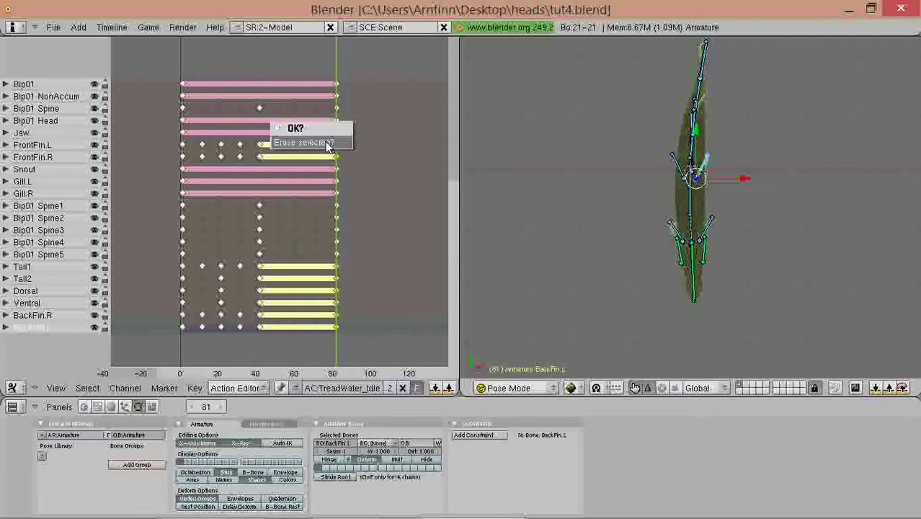
left_click(325, 143)
- Return to frame 1 and play the animation to check the loop with the adjusted spine pose
left_click(128, 168)
middle_click_drag(711, 207, 758, 190)
key("alt+a")
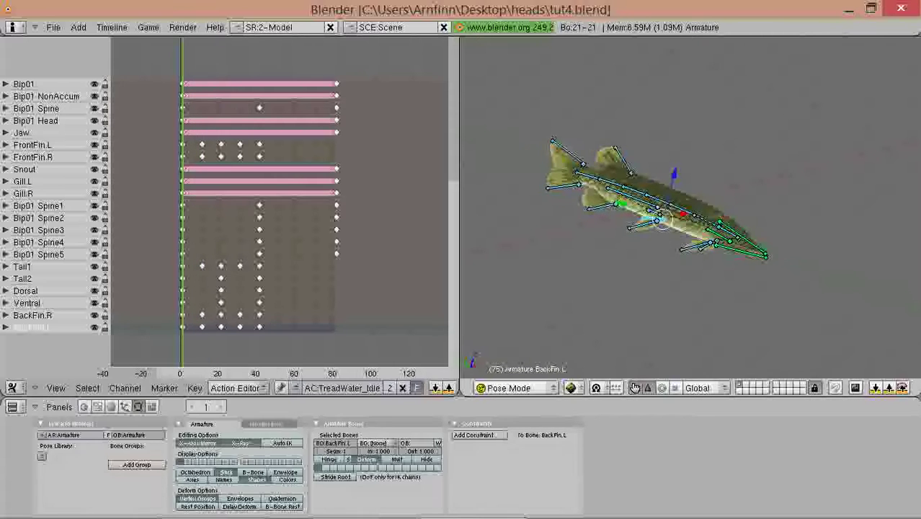
scroll(679, 246, "up", 3)
middle_click_drag(644, 246, 671, 220)
key("Escape")
key("KP_3")
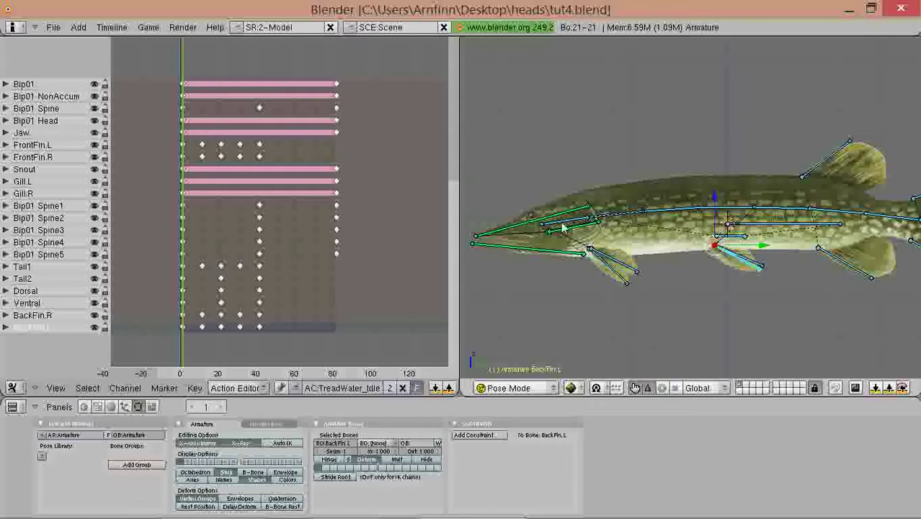
- Select the Bip01 Spine bone, play the animation in side view and compare the poses at frames 21 and 1
right_click(592, 220)
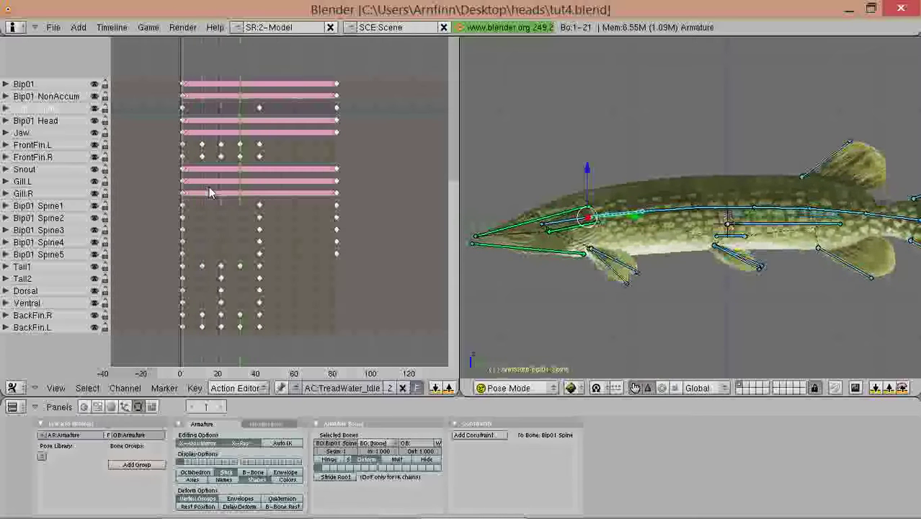
key("Escape")
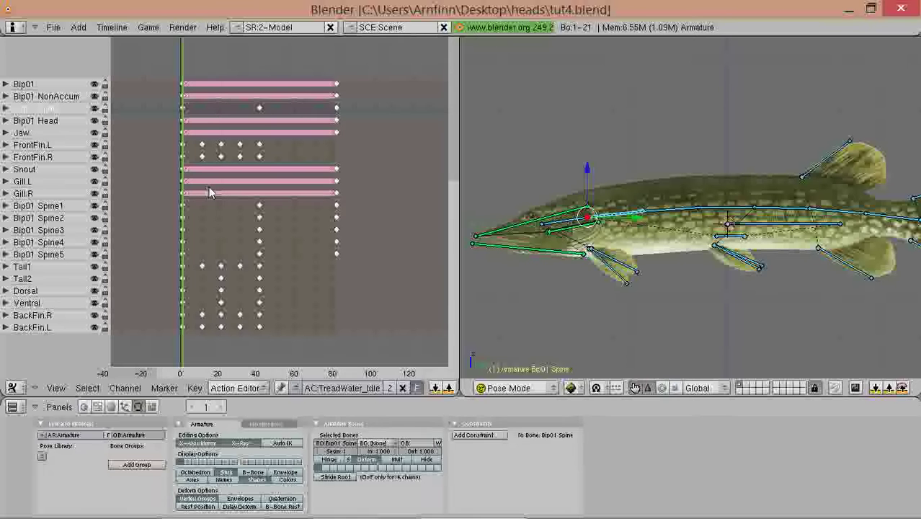
key("Up")
key("Up")
key("alt+a")
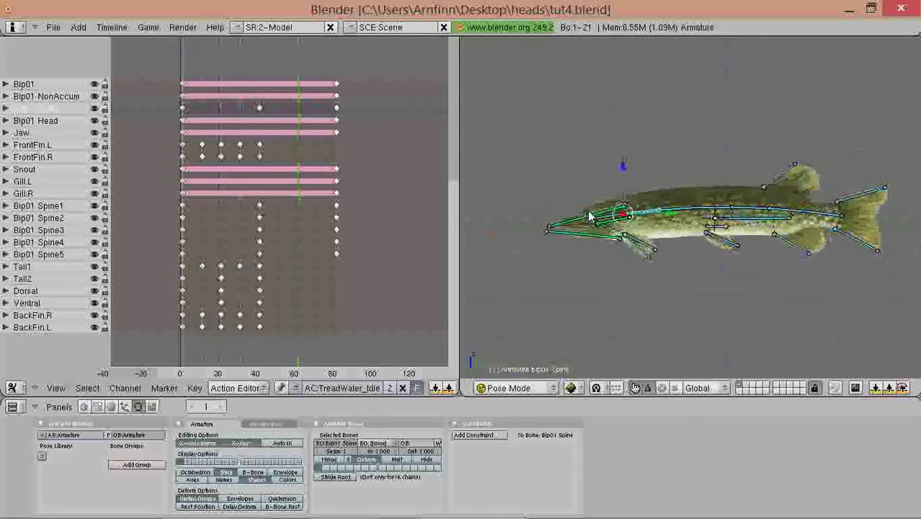
key("Up")
scroll(601, 216, "up", 3)
key("Down")
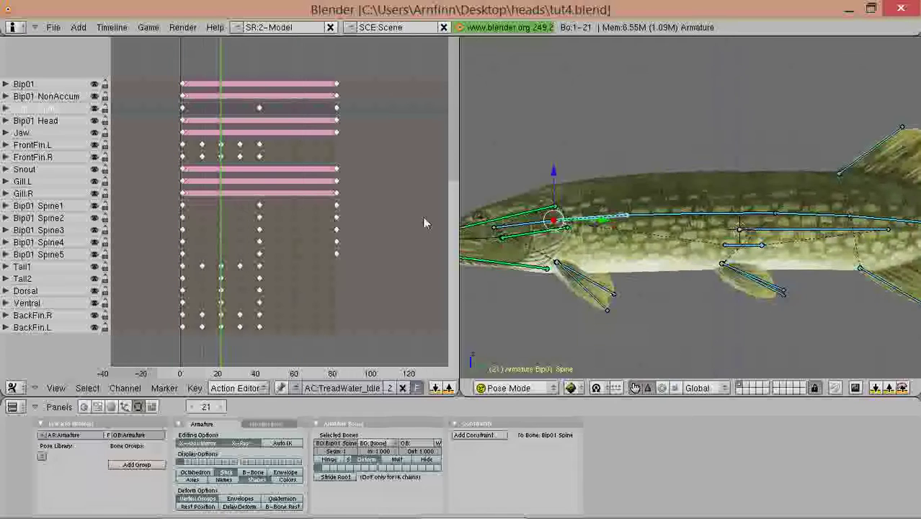
key("Down")
key("Down")
scroll(559, 221, "down", 2)
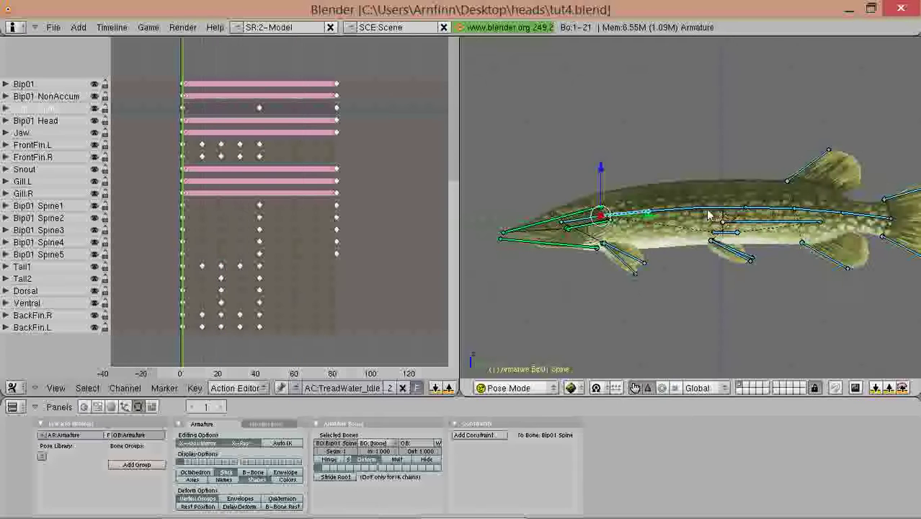
- Move the Bip01 Spine bone slightly upward at frame 41
key("Up")
key("Up")
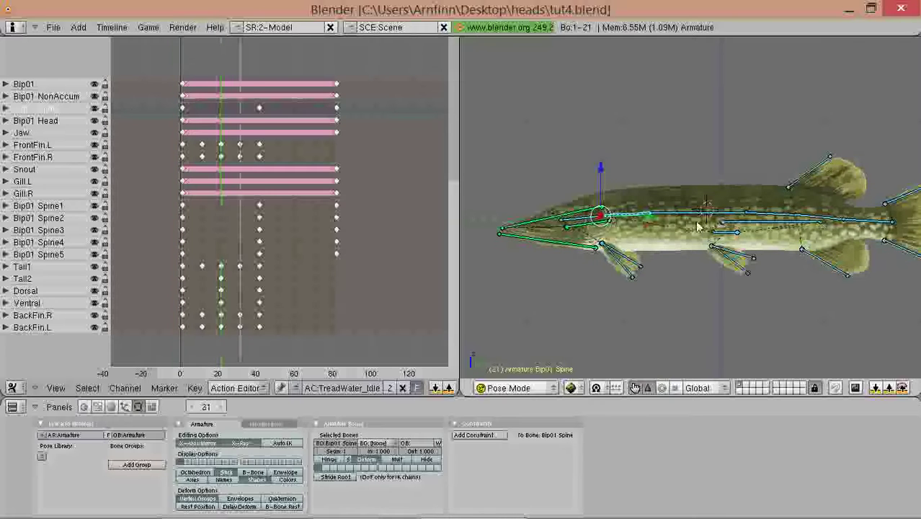
key("Up")
key("Up")
left_click_drag(600, 166, 599, 162)
- Play the animation from frame 1 to check the vertical spine movement
key("shift+Left")
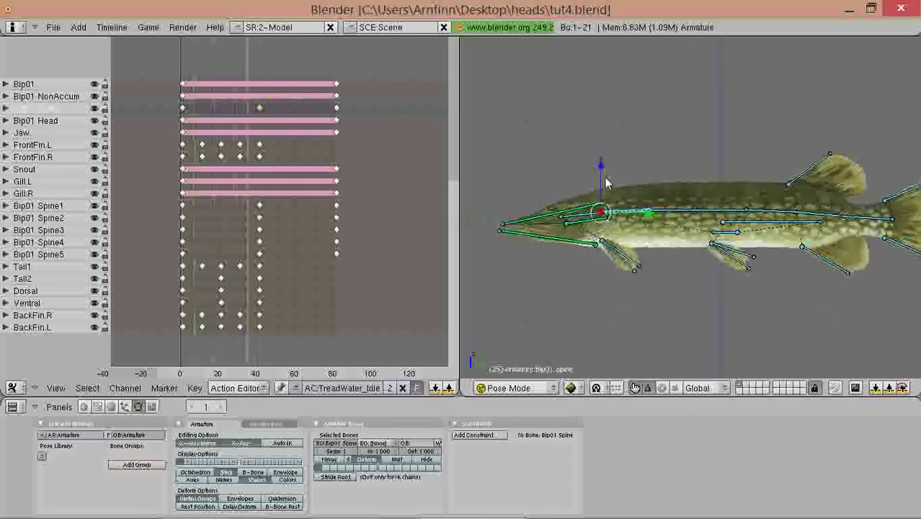
scroll(691, 209, "down", 2)
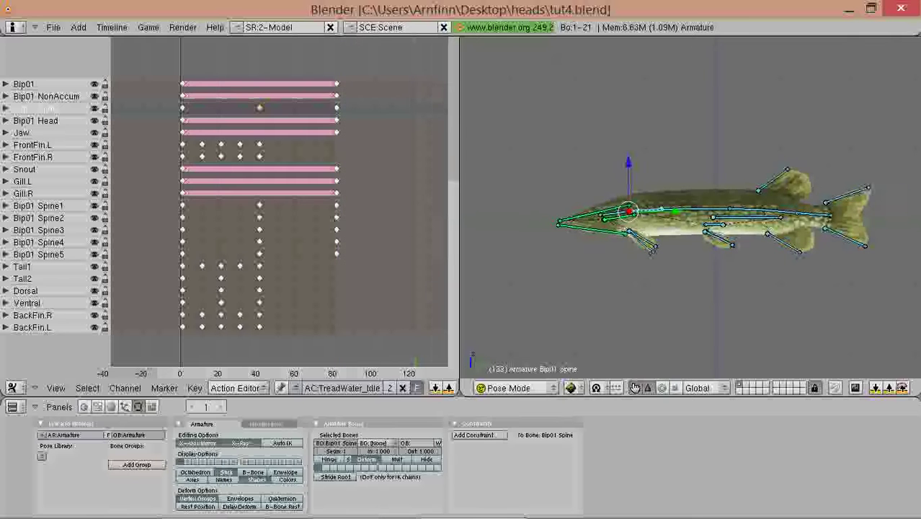
scroll(614, 247, "up", 2)
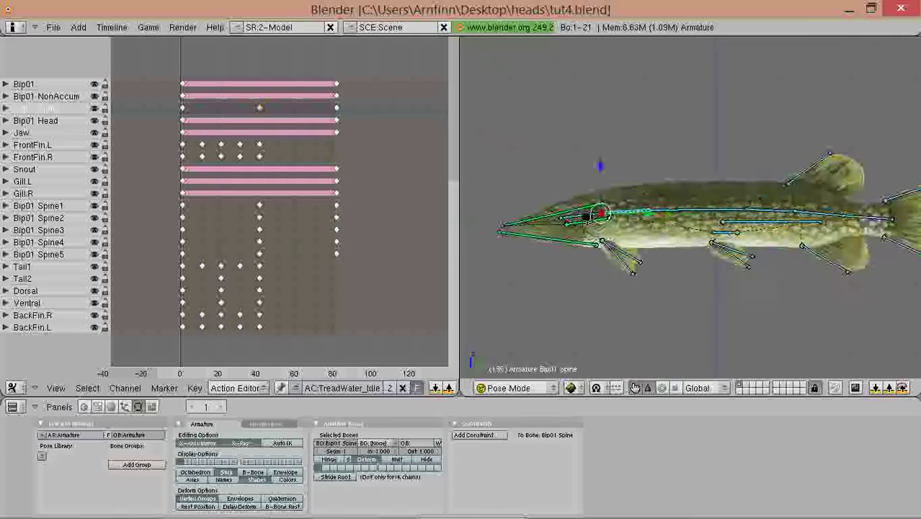
middle_click_drag(614, 247, 761, 230)
key("Escape")
- Move the Bip01 bone about -0.78 along the Y axis at frame 81 and play the forward motion
right_click(761, 229)
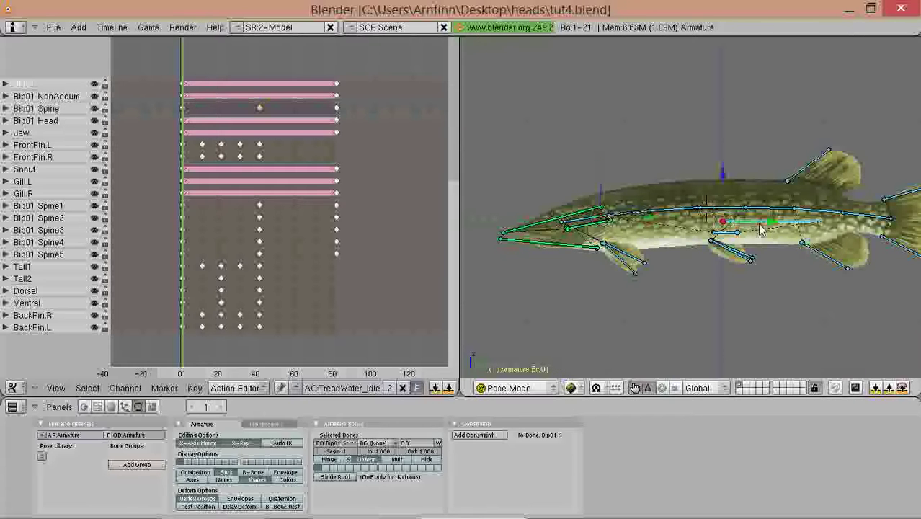
left_click_drag(766, 223, 690, 229)
right_click(690, 228)
scroll(639, 211, "down", 1)
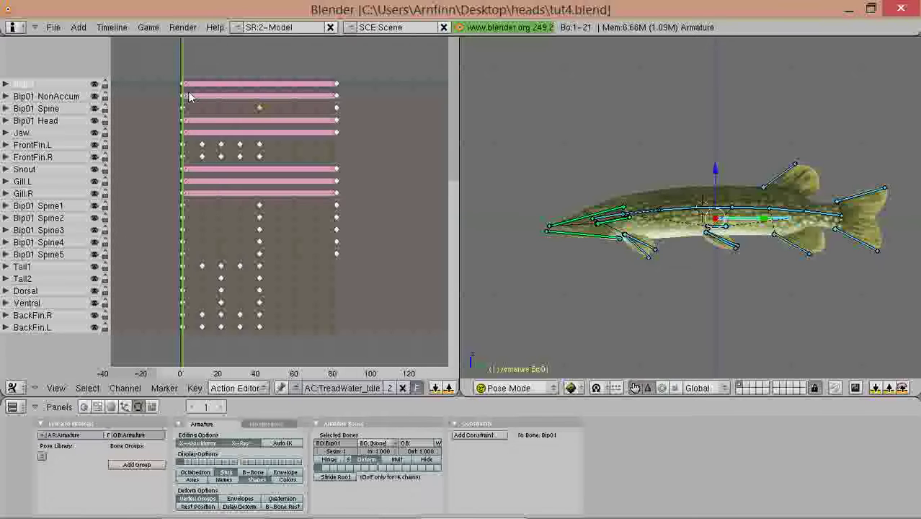
key("alt+a")
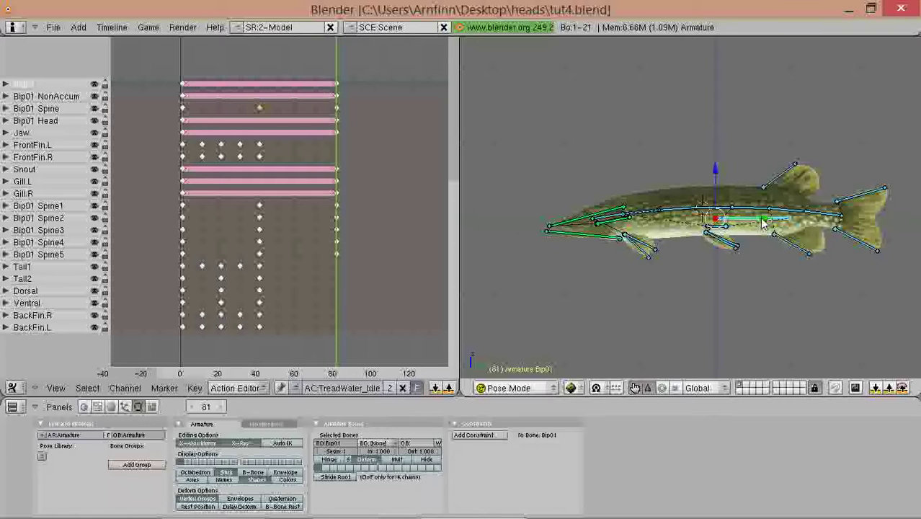
key("g")
key("y")
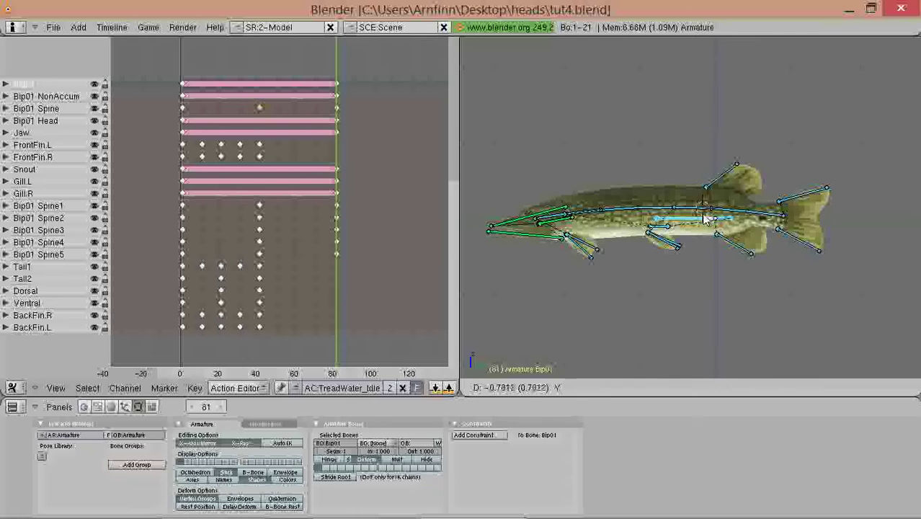
key("Escape")
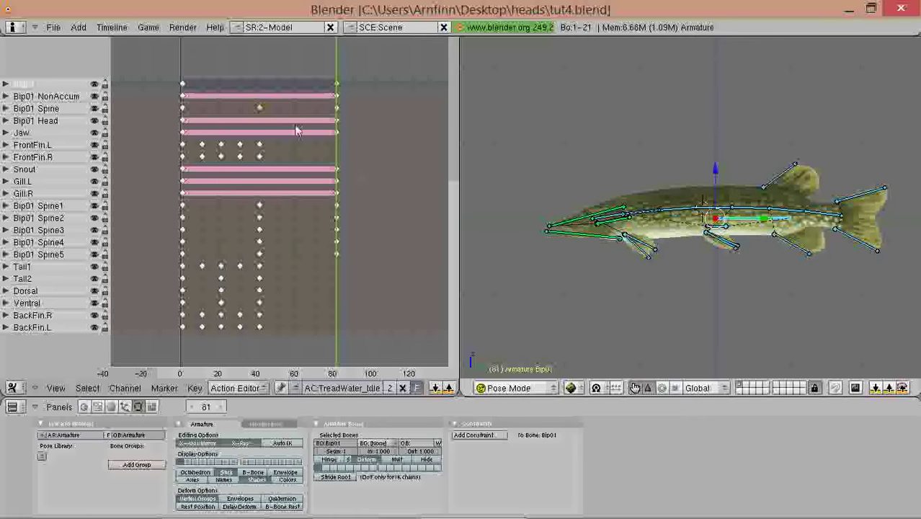
key("alt+a")
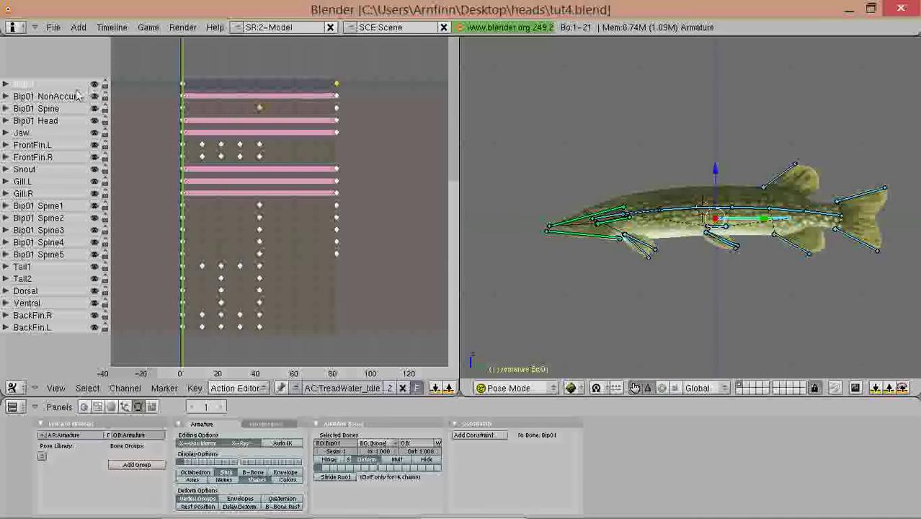
- Set the extend mode of Bip01's frame 81 keyframe to Cyclic Extrapolation and play the animation to check it
key("a")
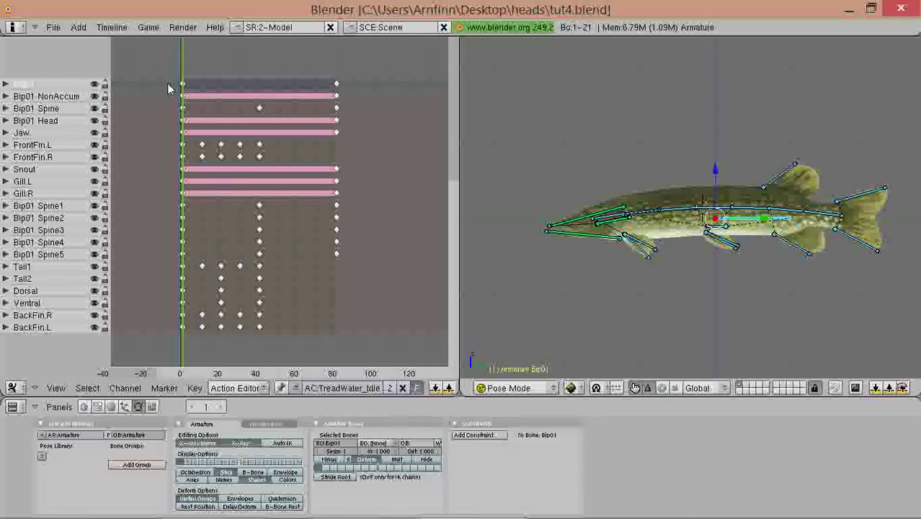
right_click(338, 85)
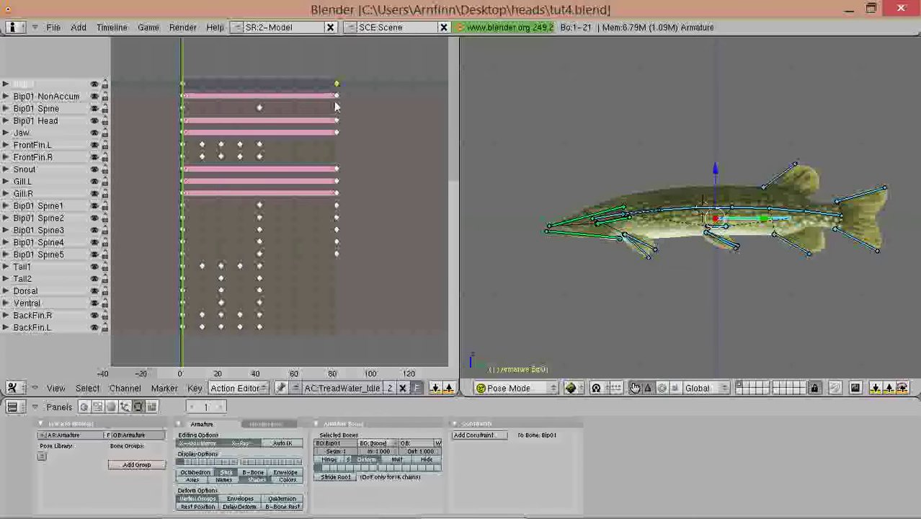
left_click(195, 388)
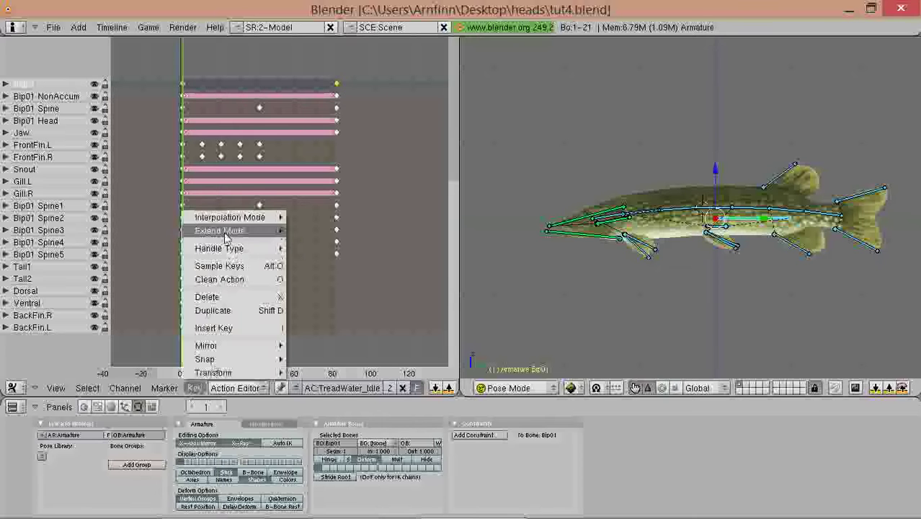
mouse_move(225, 239)
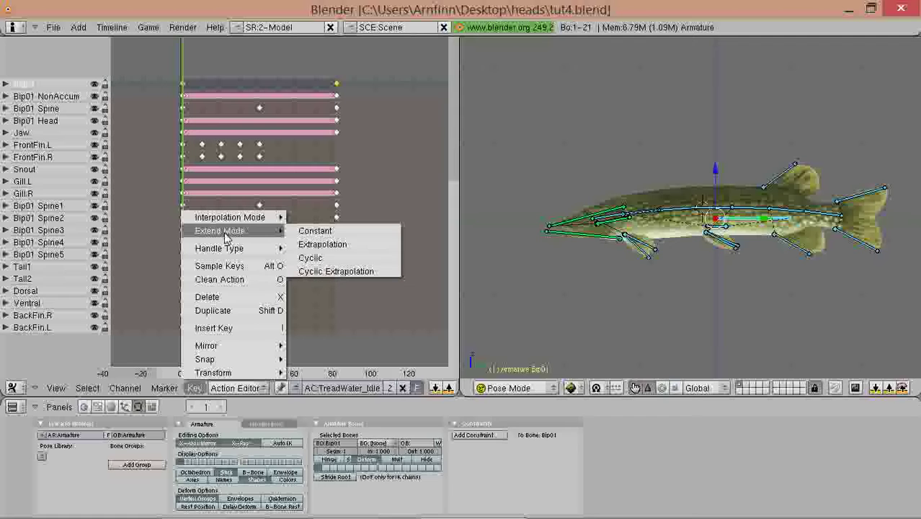
left_click(315, 271)
key("alt+a")
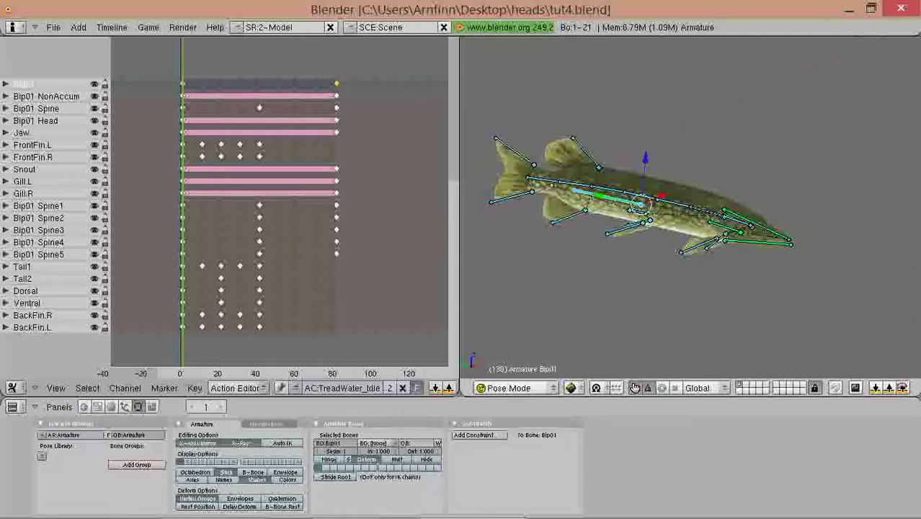
key("Escape")
- Turn off the armature's X-Ray display, deselect all bones and play the animation
left_click(229, 444)
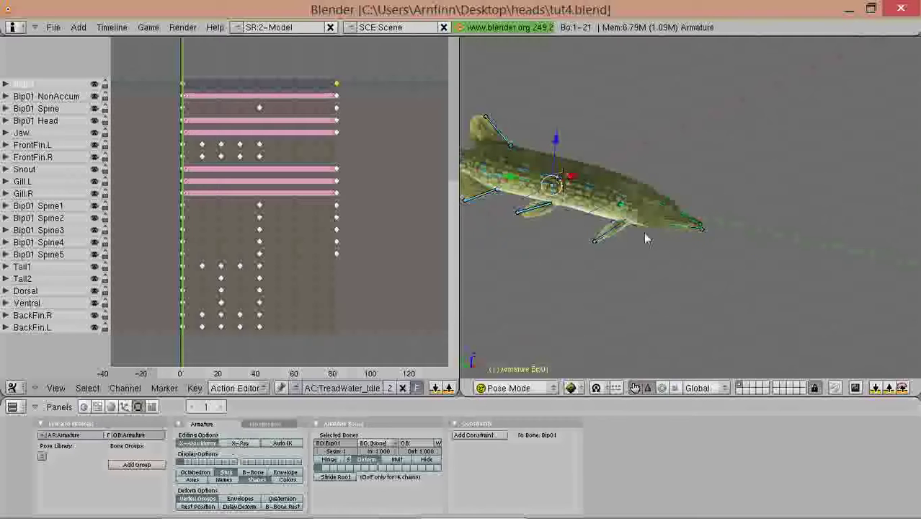
middle_click_drag(589, 215, 651, 223, "shift")
key("a")
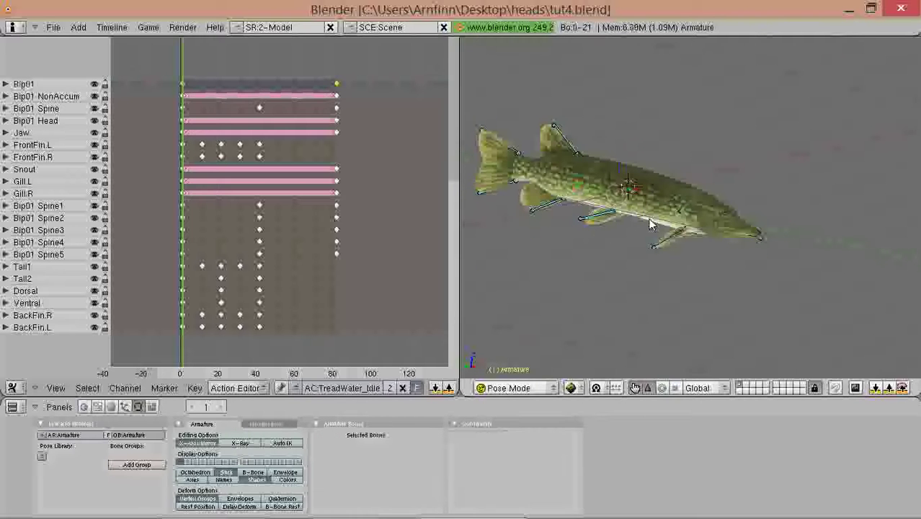
key("alt+a")
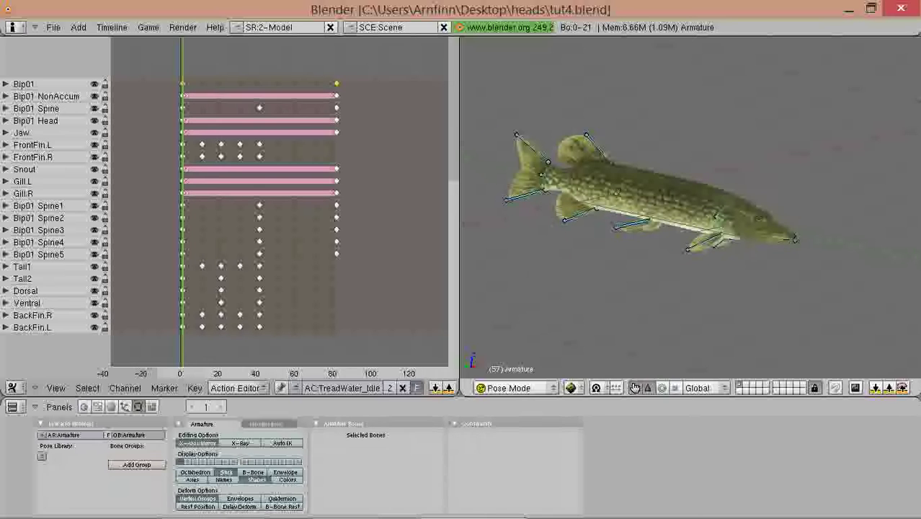